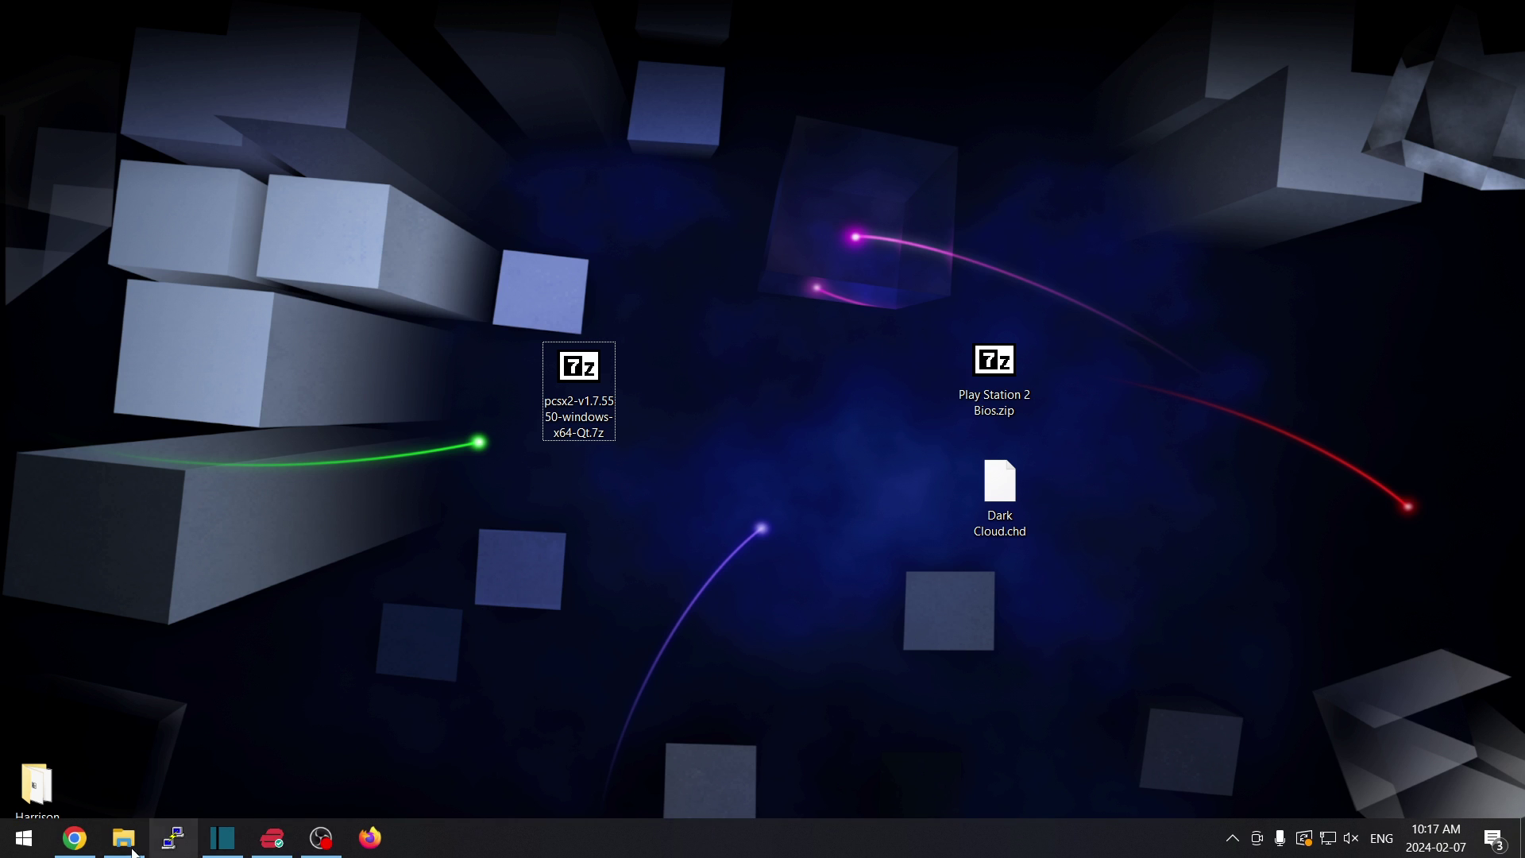
Switch to Chrome and download the latest nightly Windows build, v1.7.5550, from the PCSX2 downloads page
left_click(79, 838)
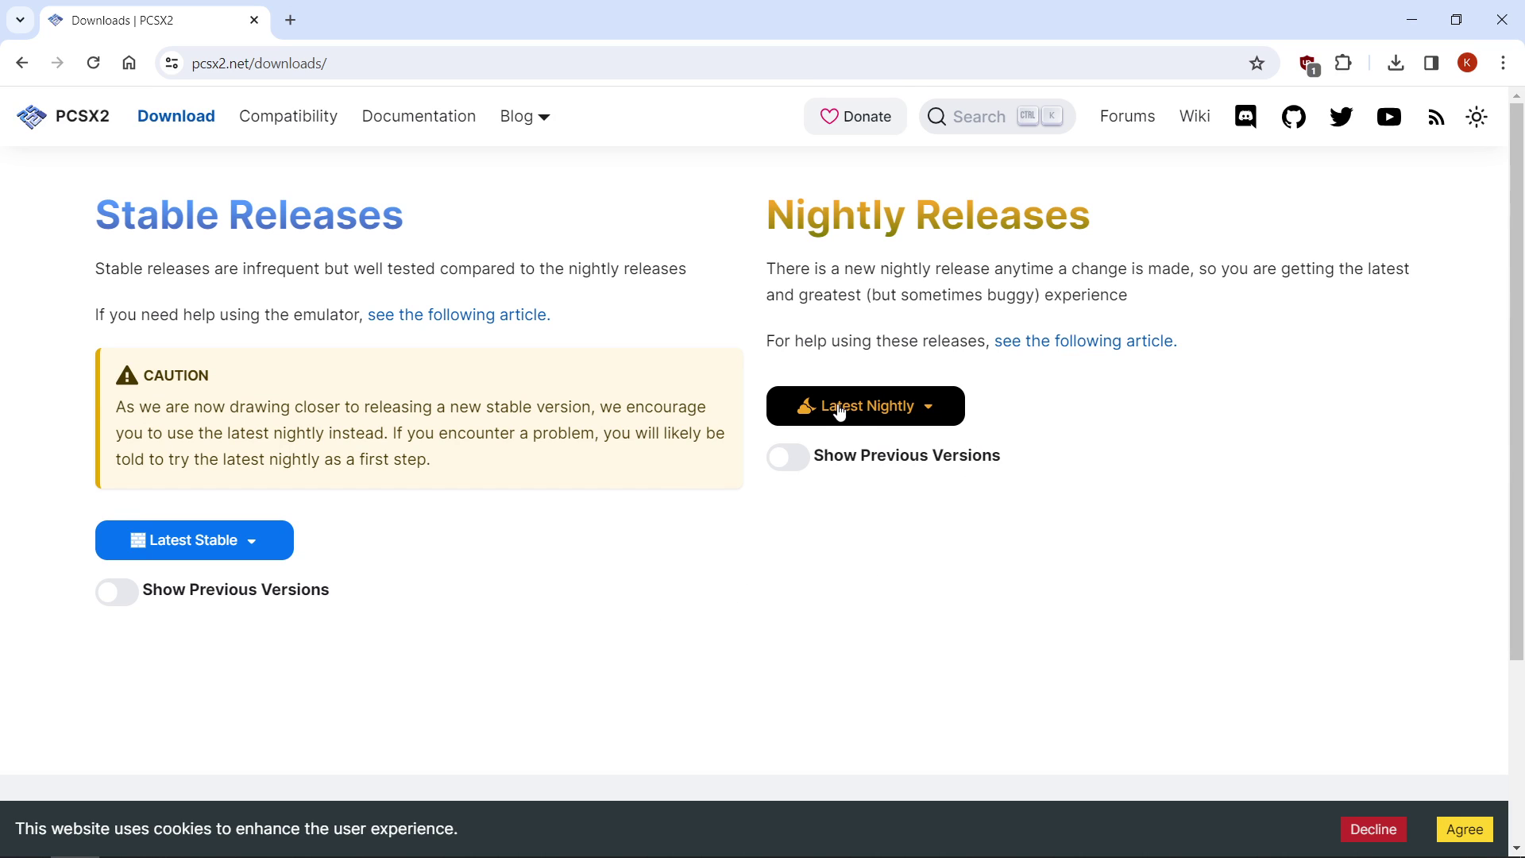
left_click(932, 412)
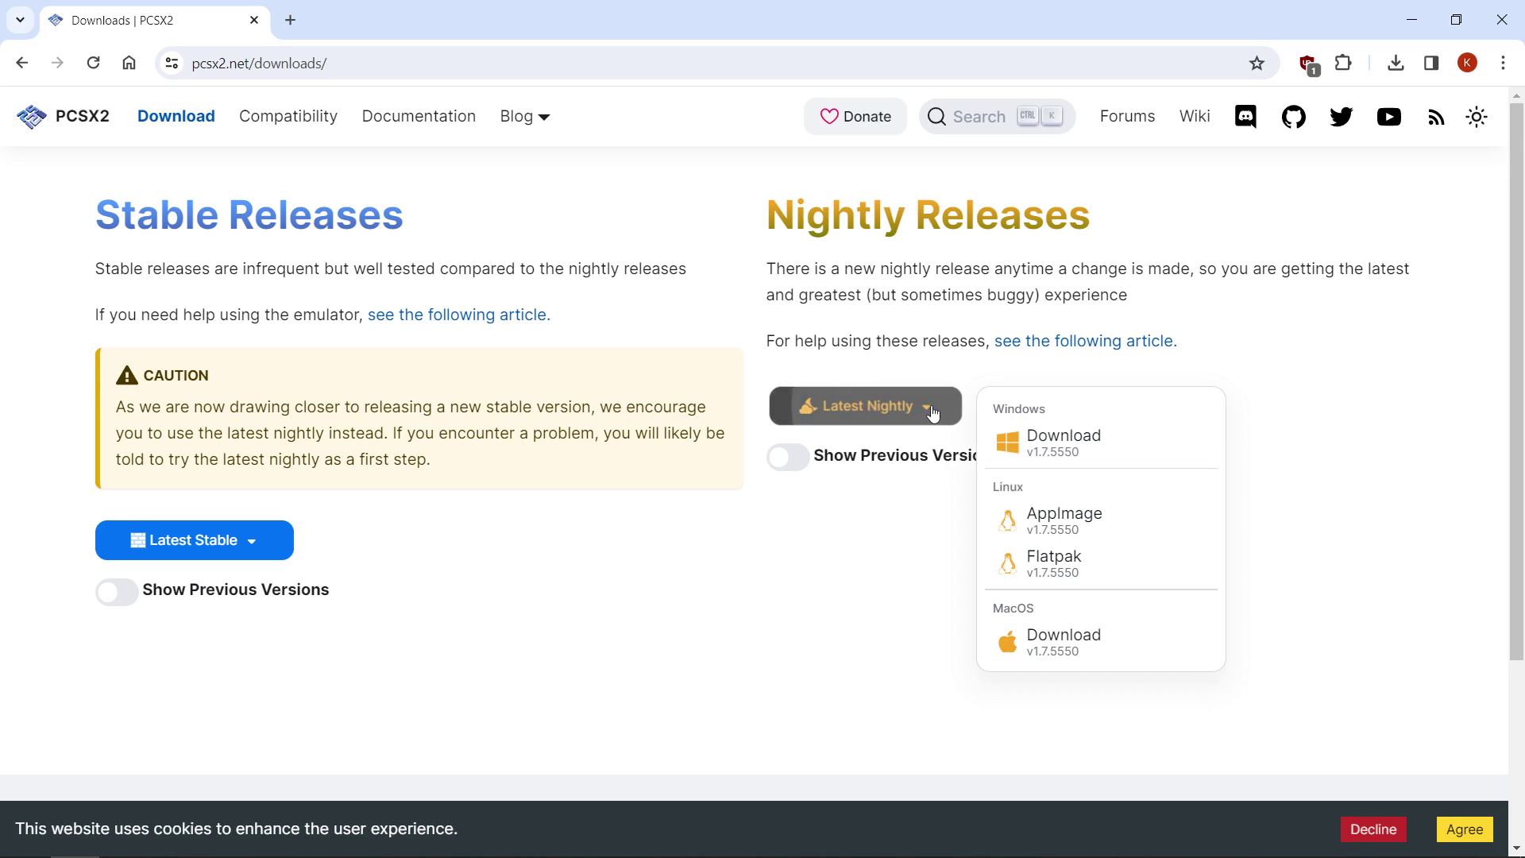
left_click(1062, 449)
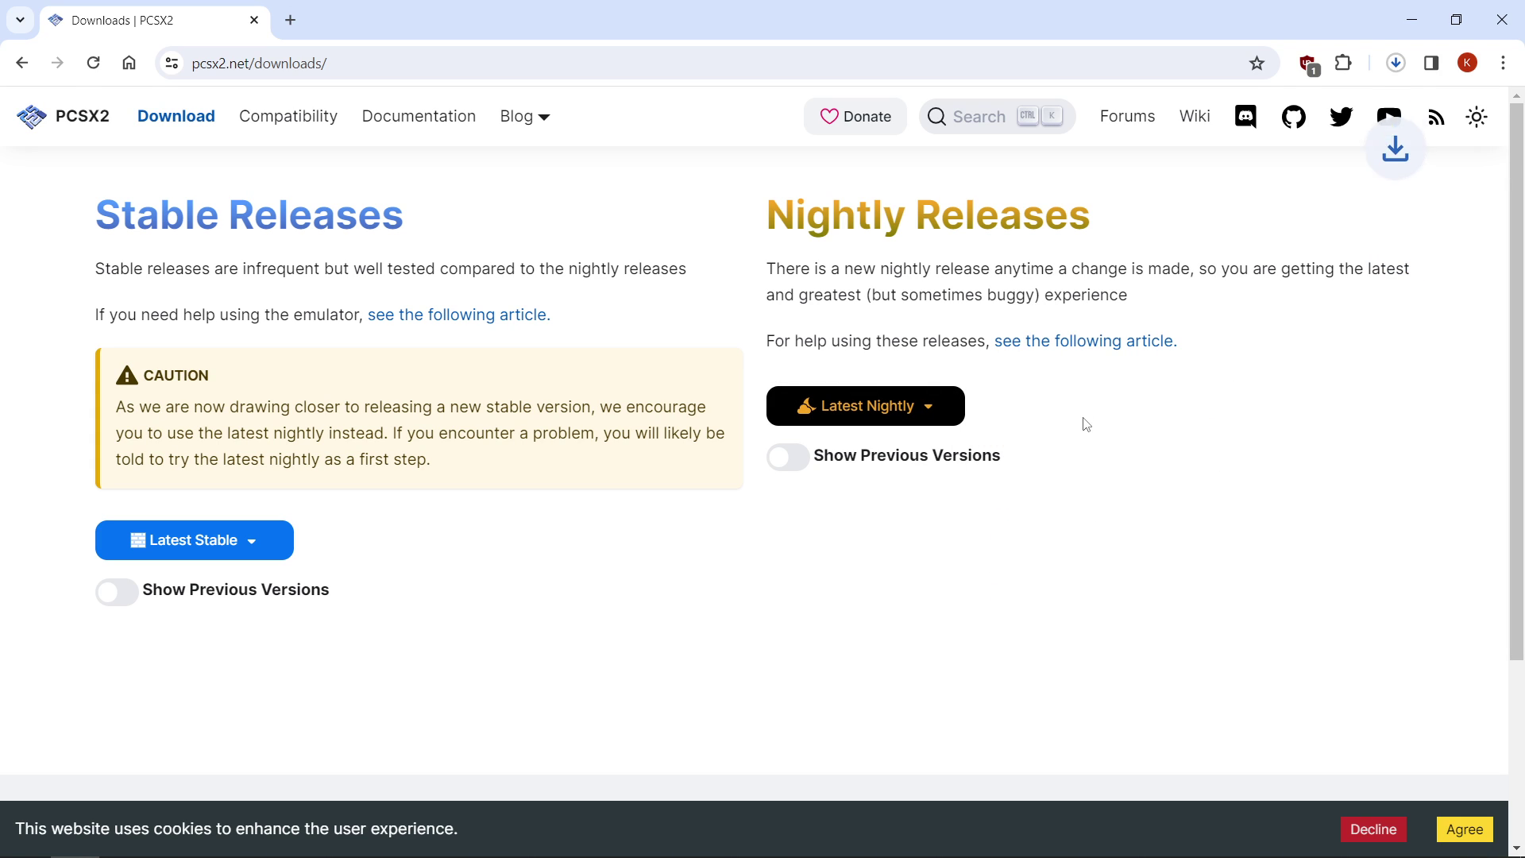
left_click(1411, 31)
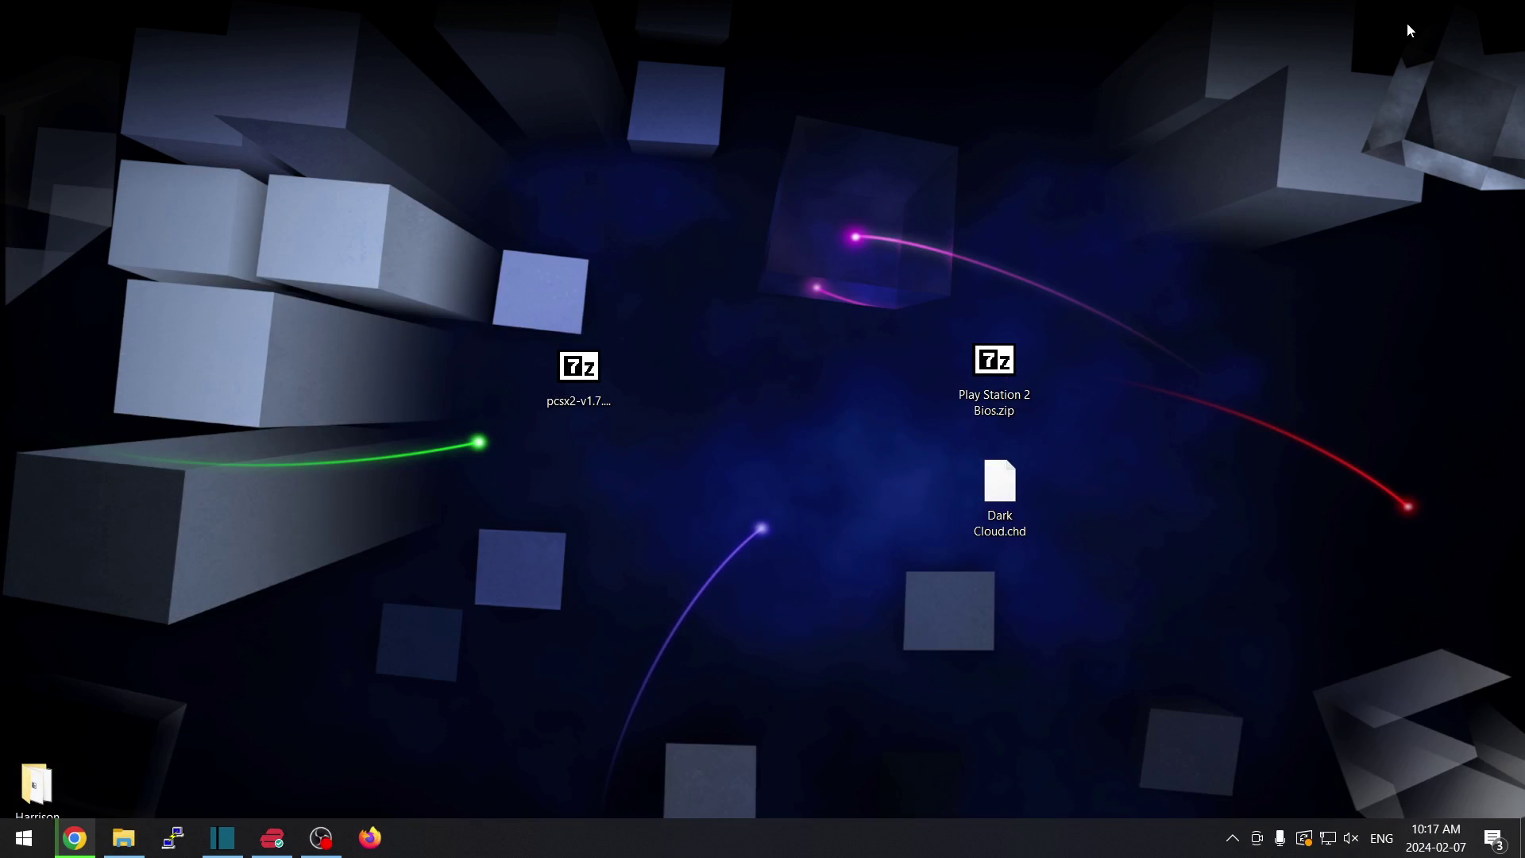
Extract the PCSX2 archive on the desktop into its own folder with 7-Zip and place that folder beside the archive
left_click(582, 378)
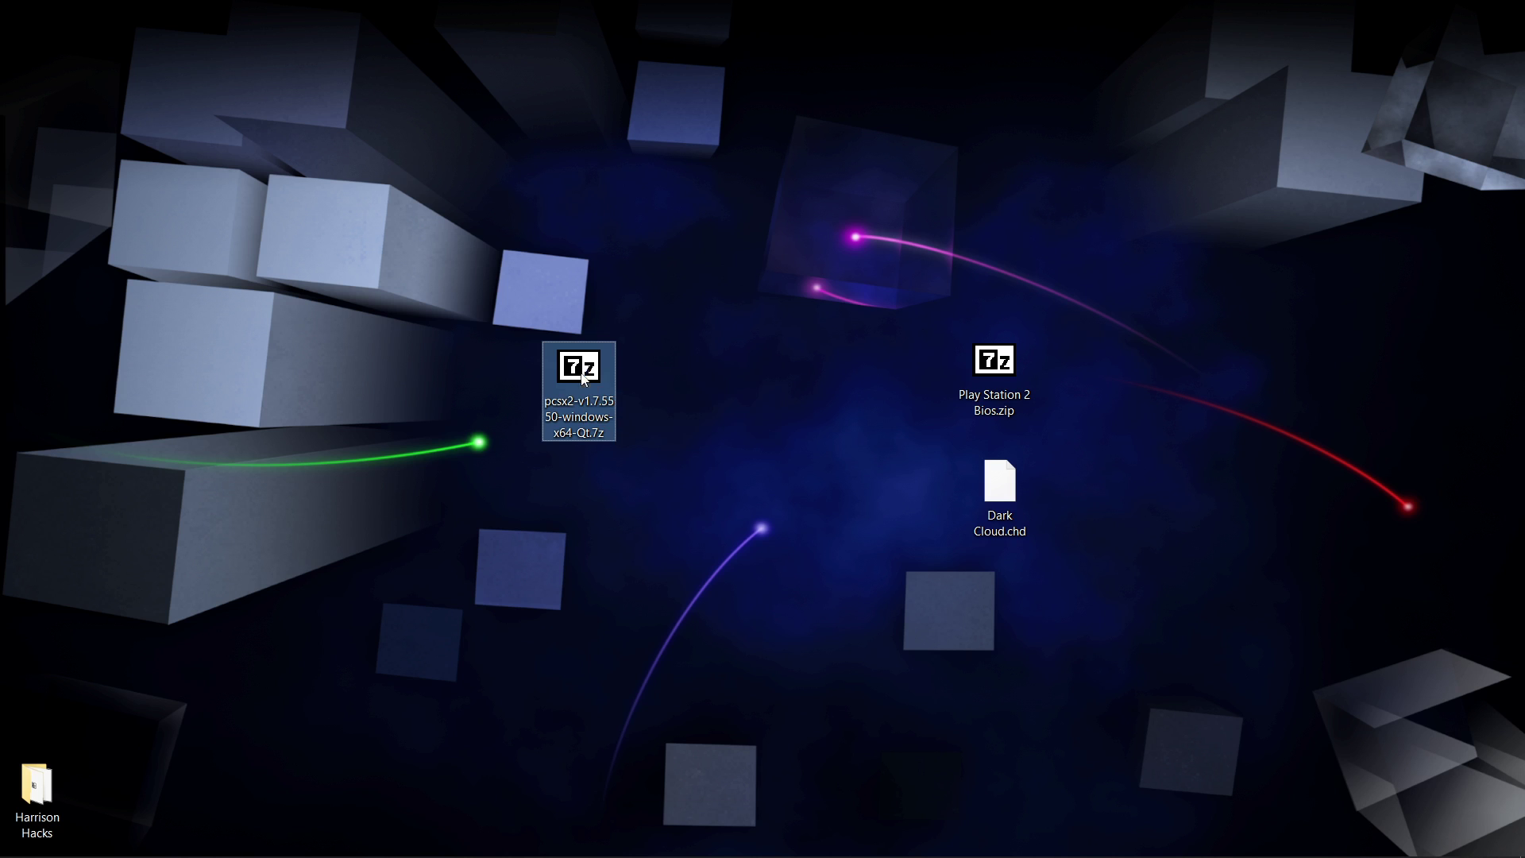
right_click(584, 379)
mouse_move(812, 489)
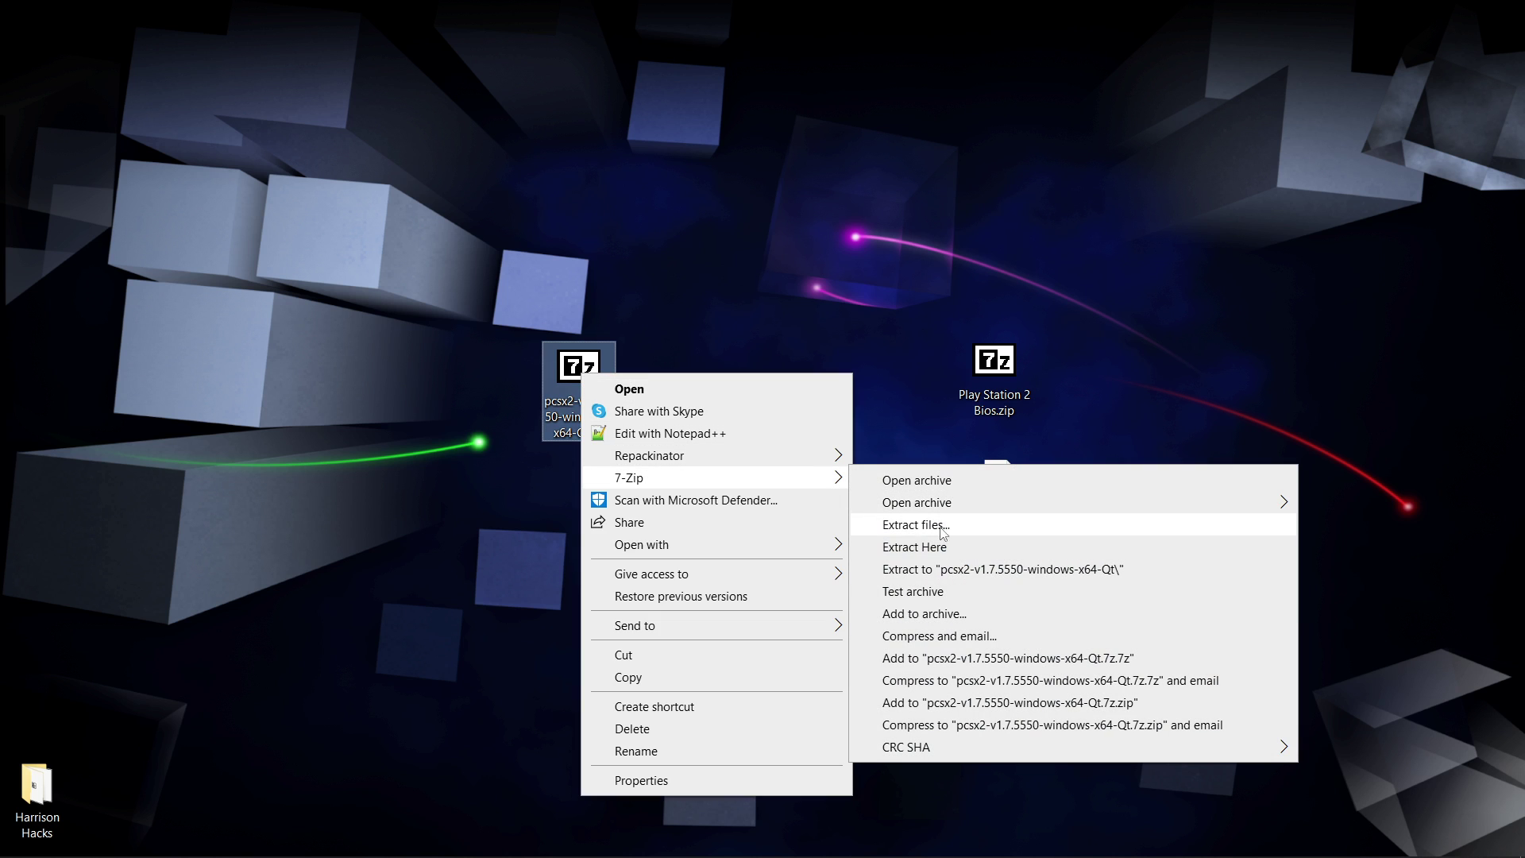
left_click(922, 570)
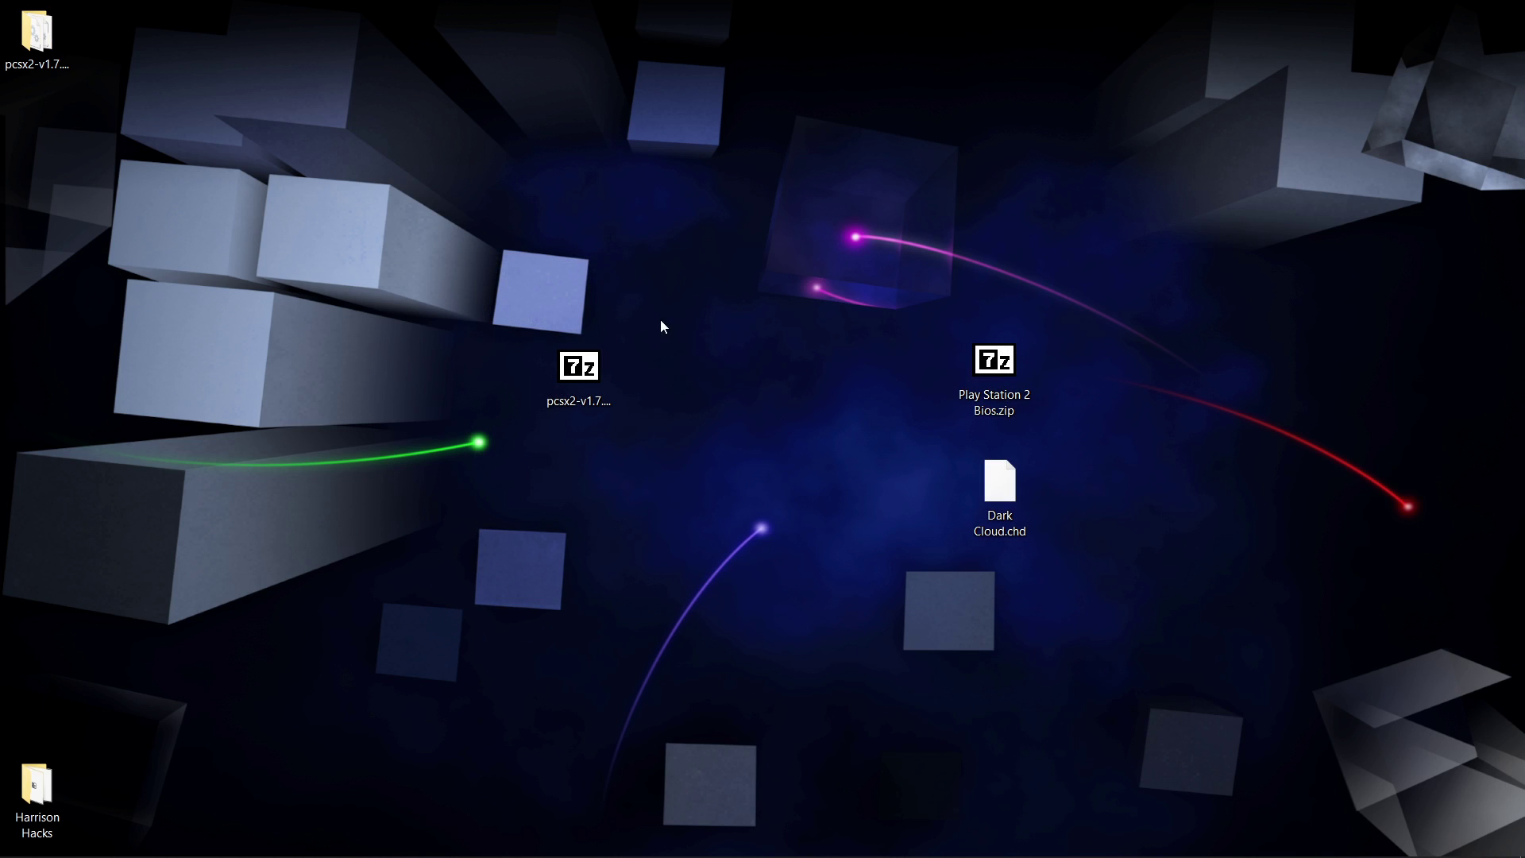
mouse_move(330, 131)
left_mouse_down()
mouse_move(48, 36)
mouse_move(8, 6)
left_mouse_up()
mouse_move(36, 36)
left_mouse_down()
mouse_move(593, 355)
mouse_move(698, 378)
left_mouse_up()
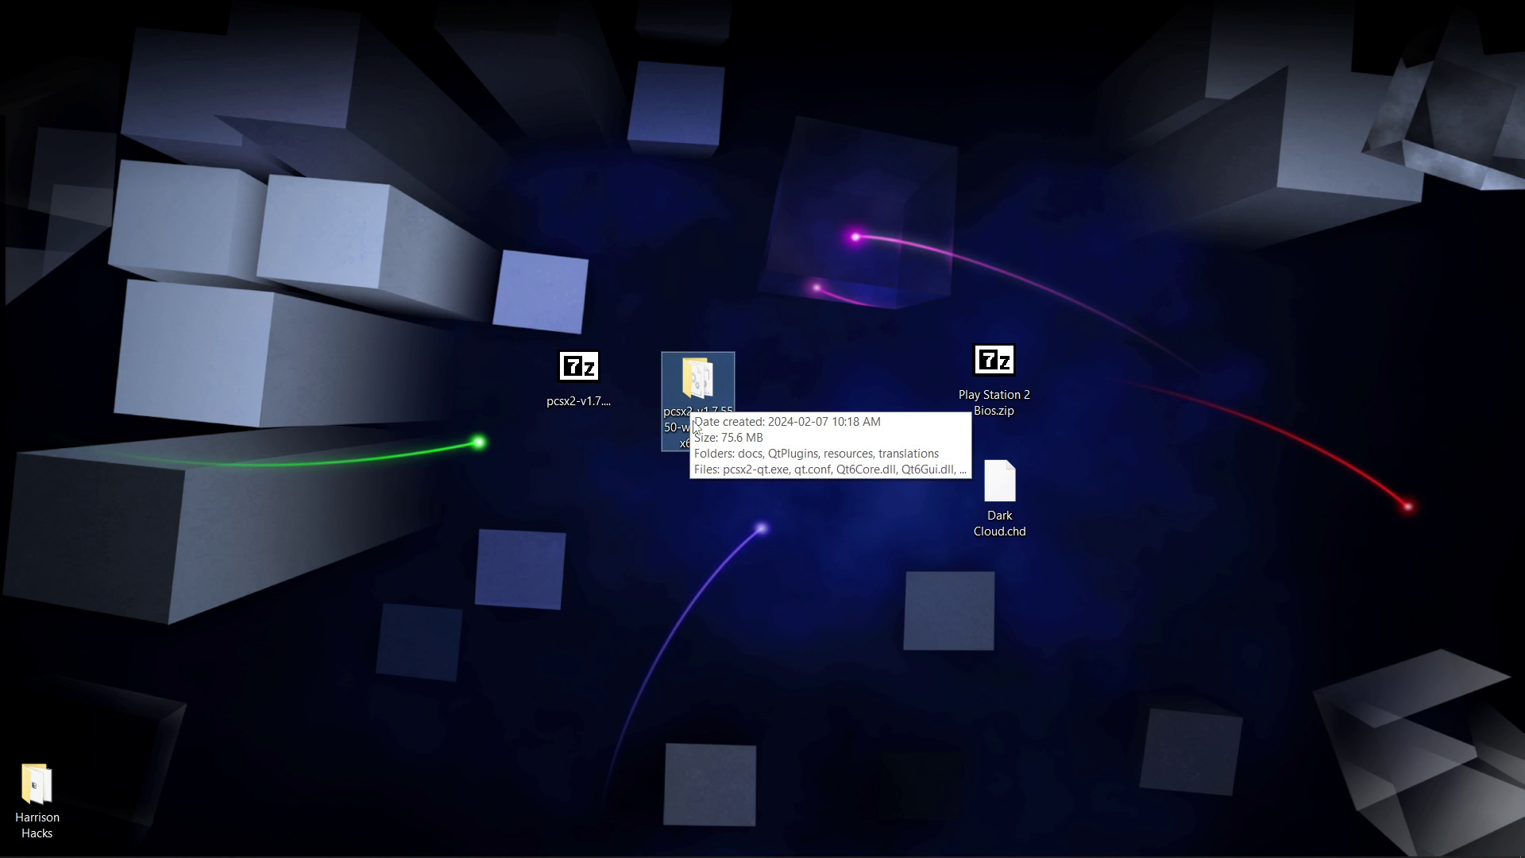
Rename the extracted emulator folder on the desktop as pcsx2
left_click(688, 426)
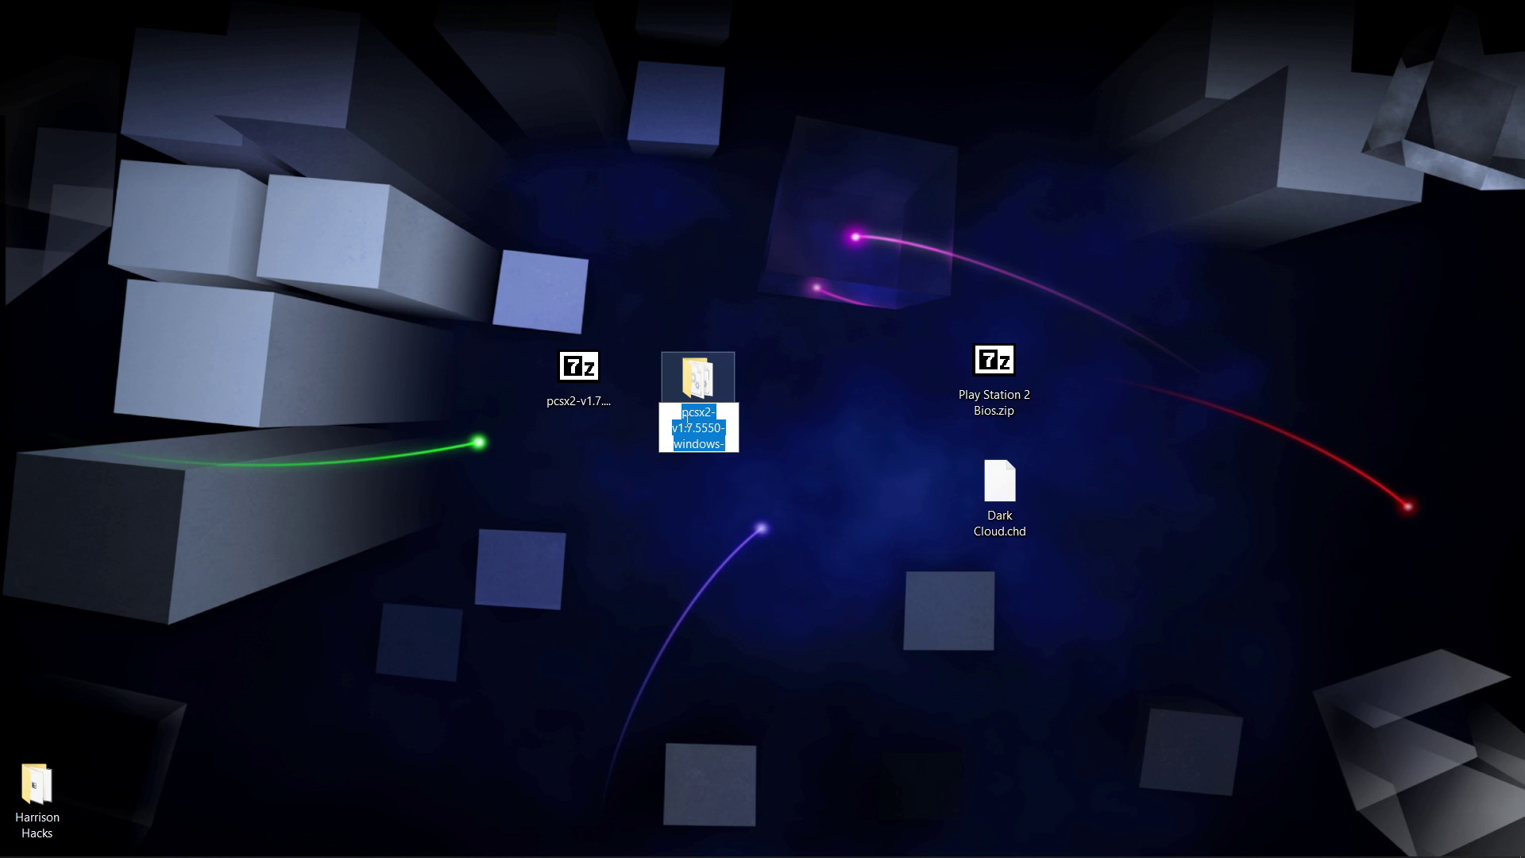
type("p")
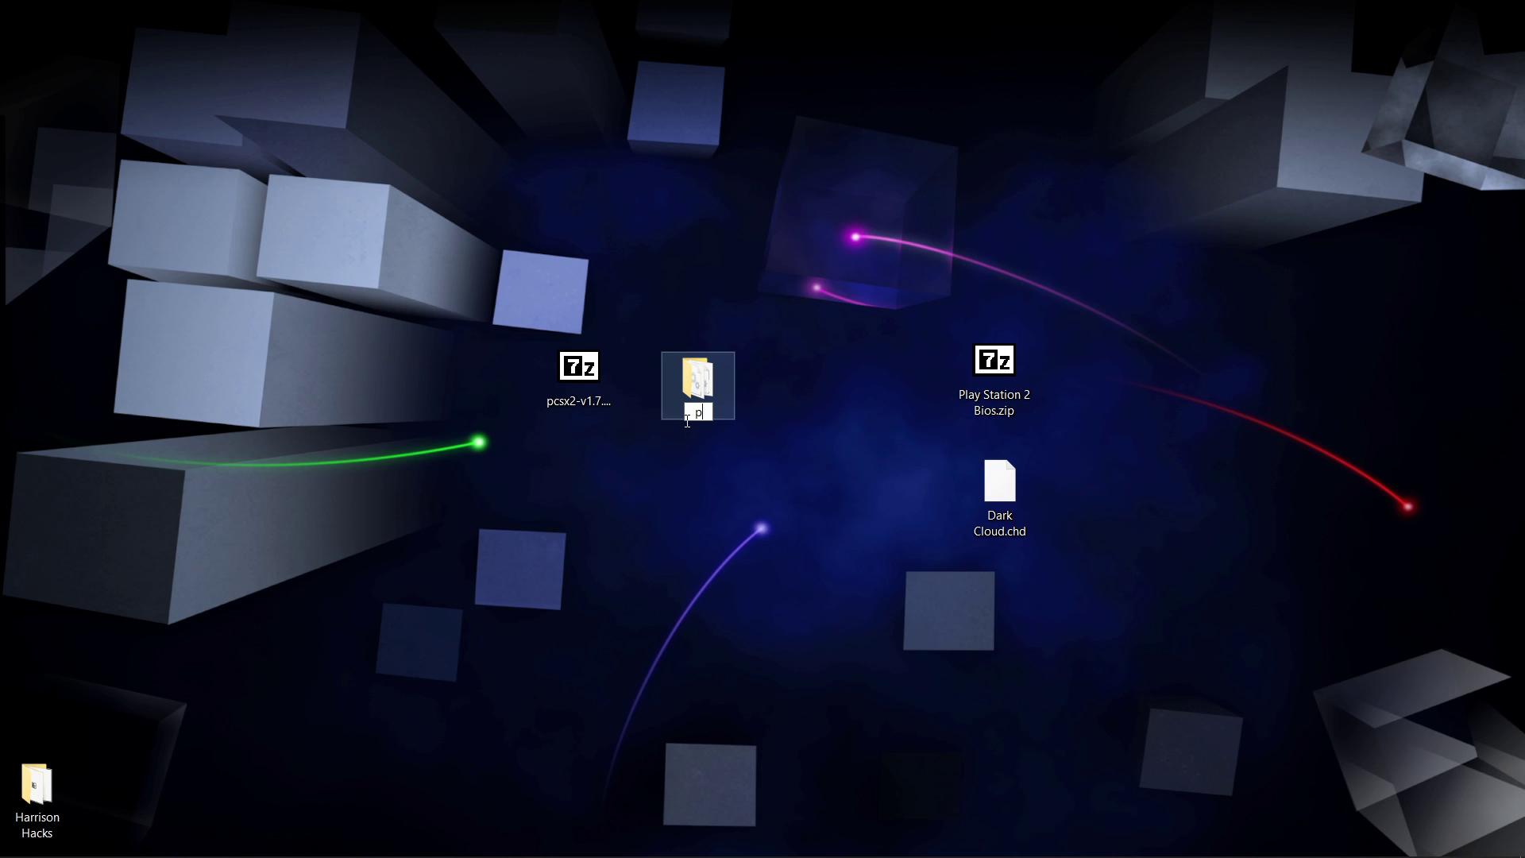
type("csx2")
key("Return")
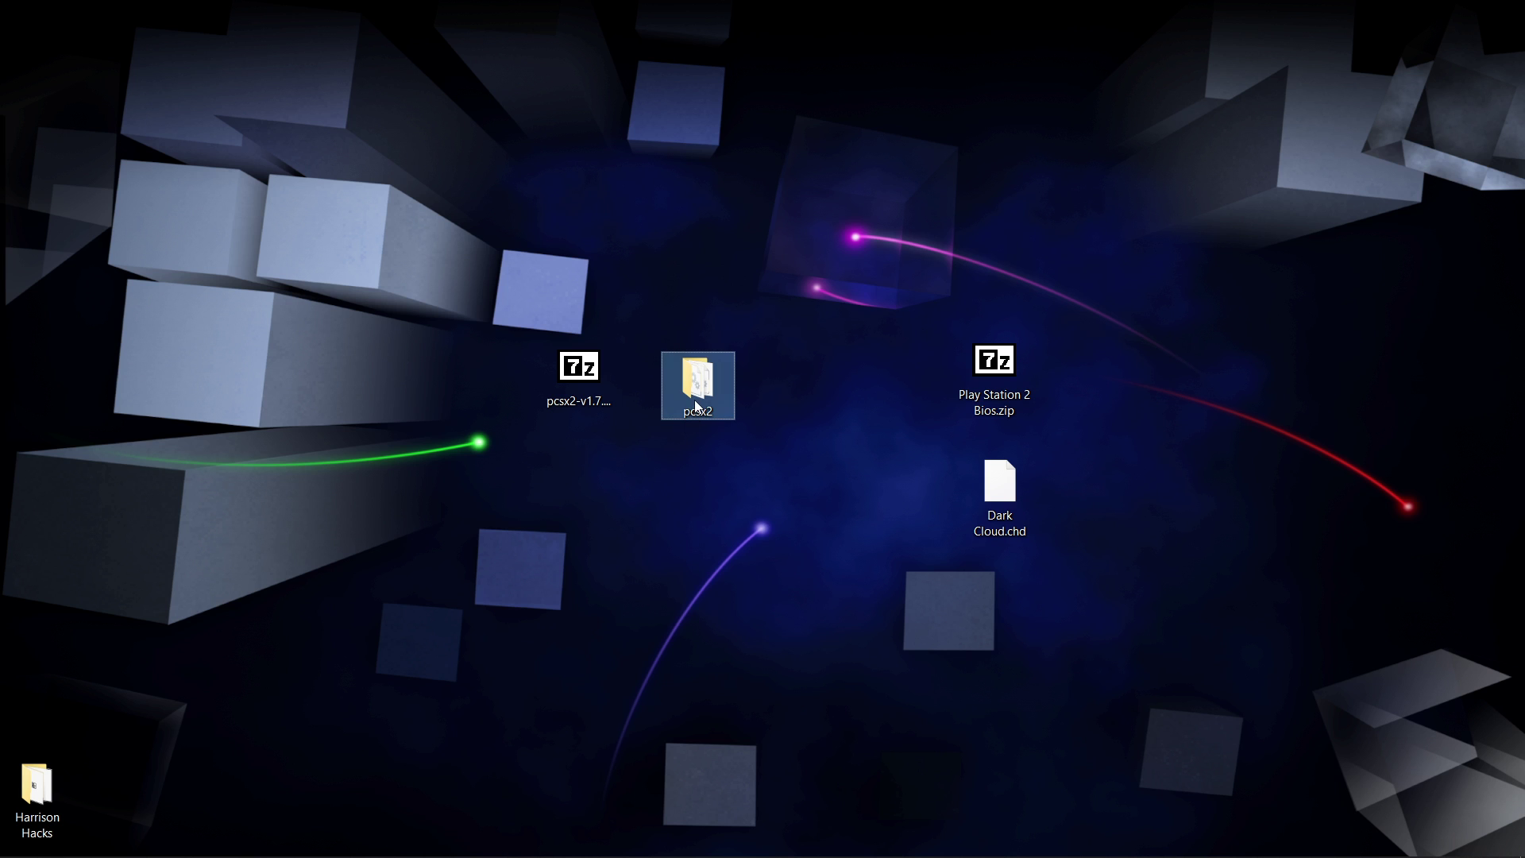
Create an empty text file in the pcsx2 folder and name it portable.ini, accepting the extension change
double_click(695, 406)
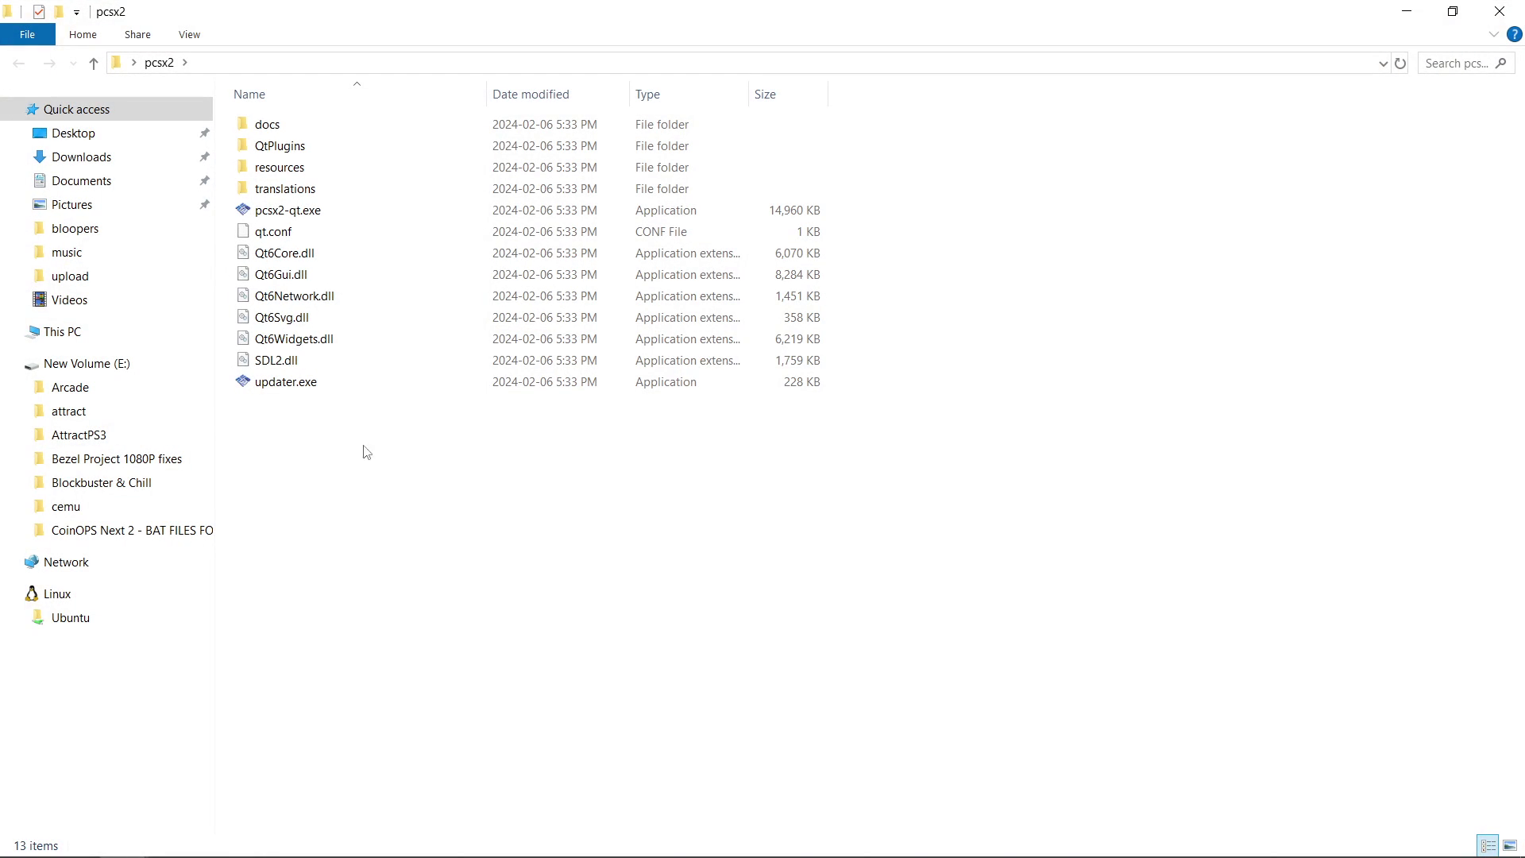
right_click(331, 445)
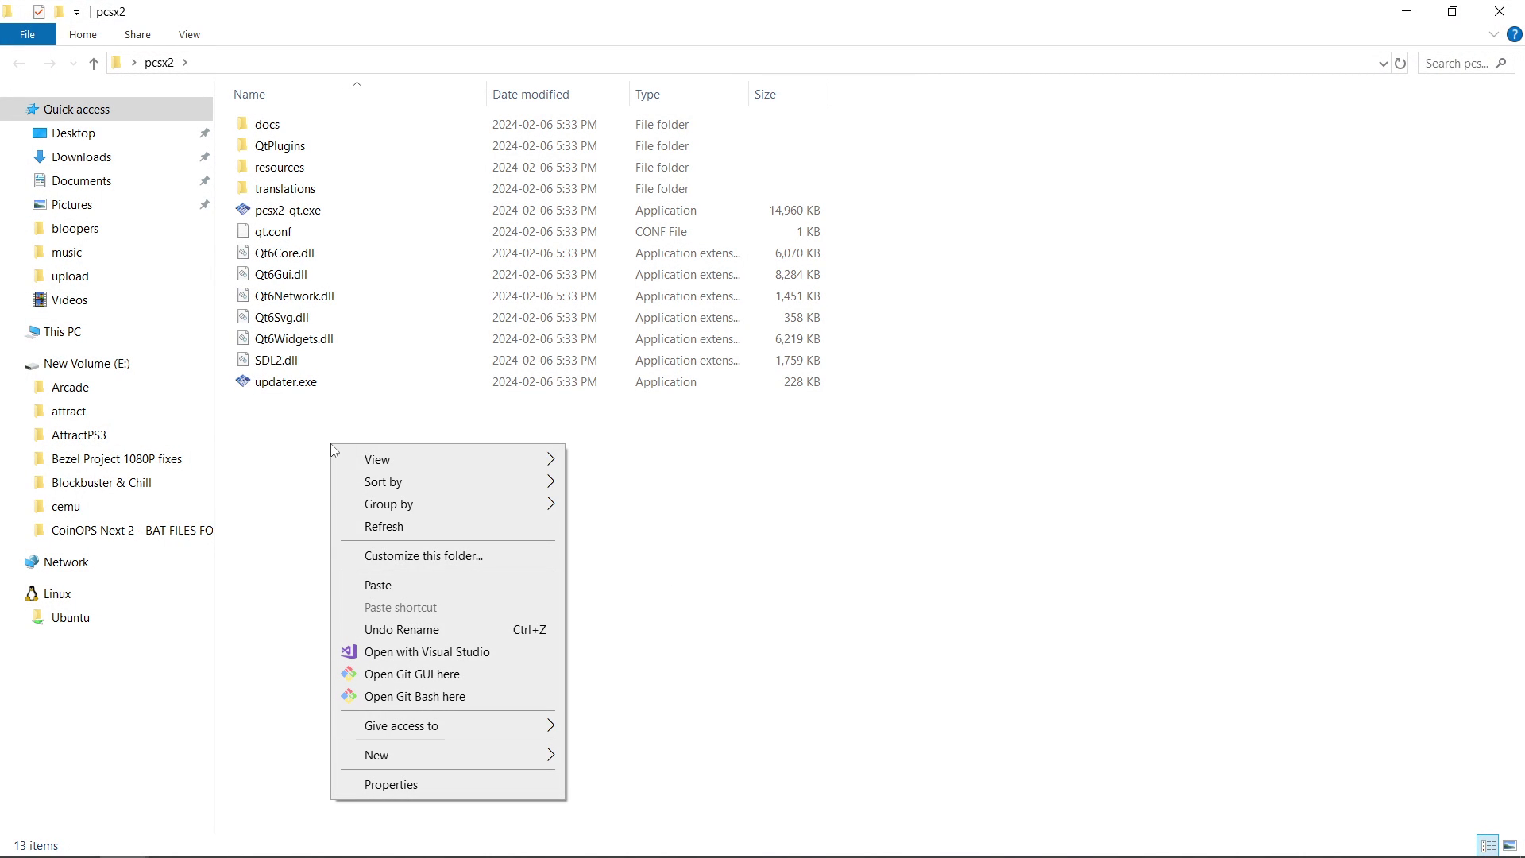
mouse_move(487, 762)
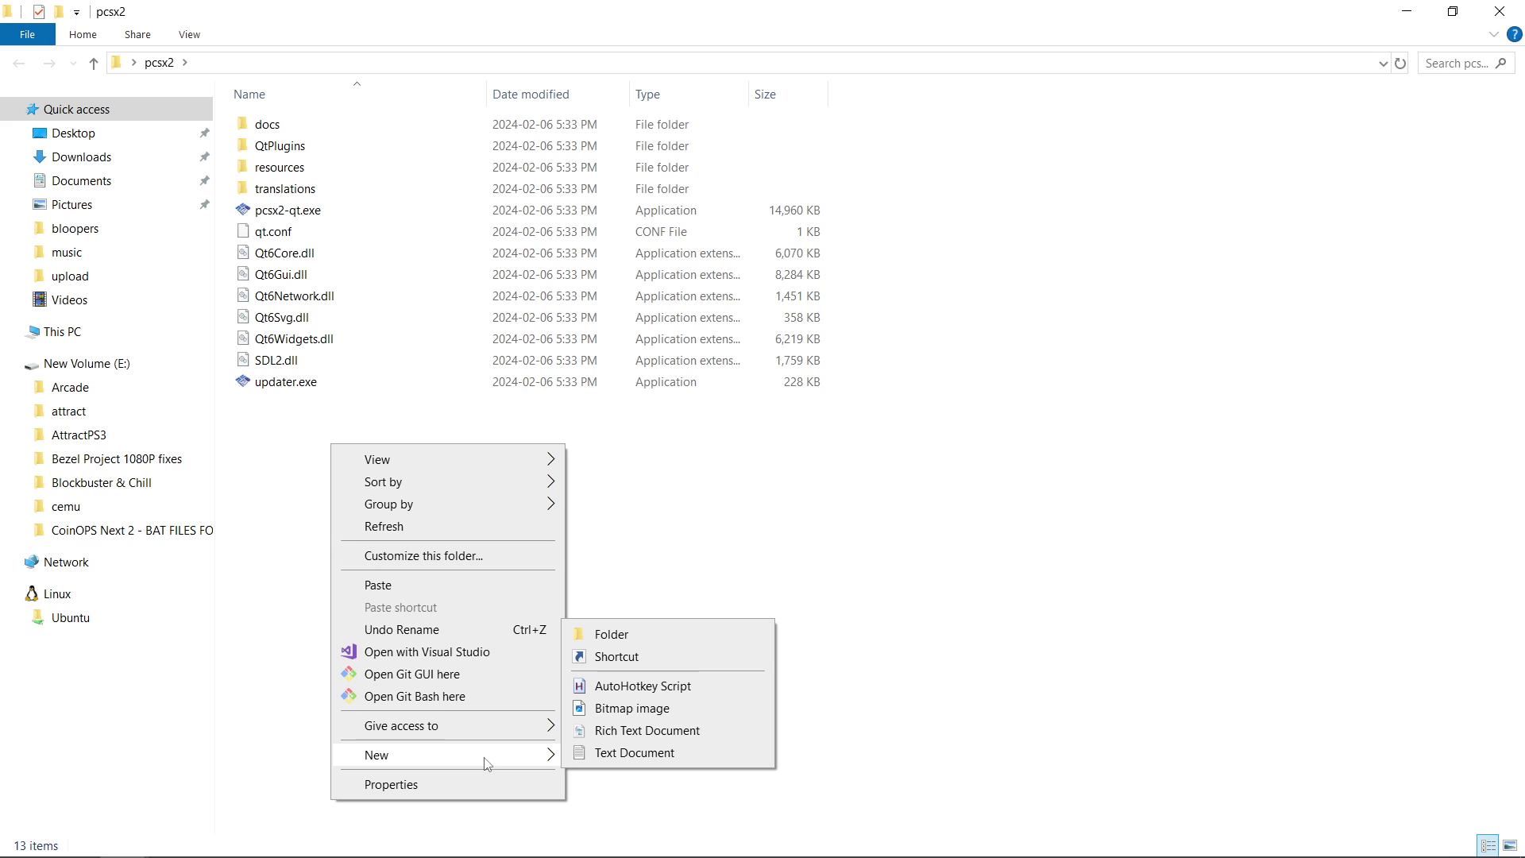
left_click(619, 753)
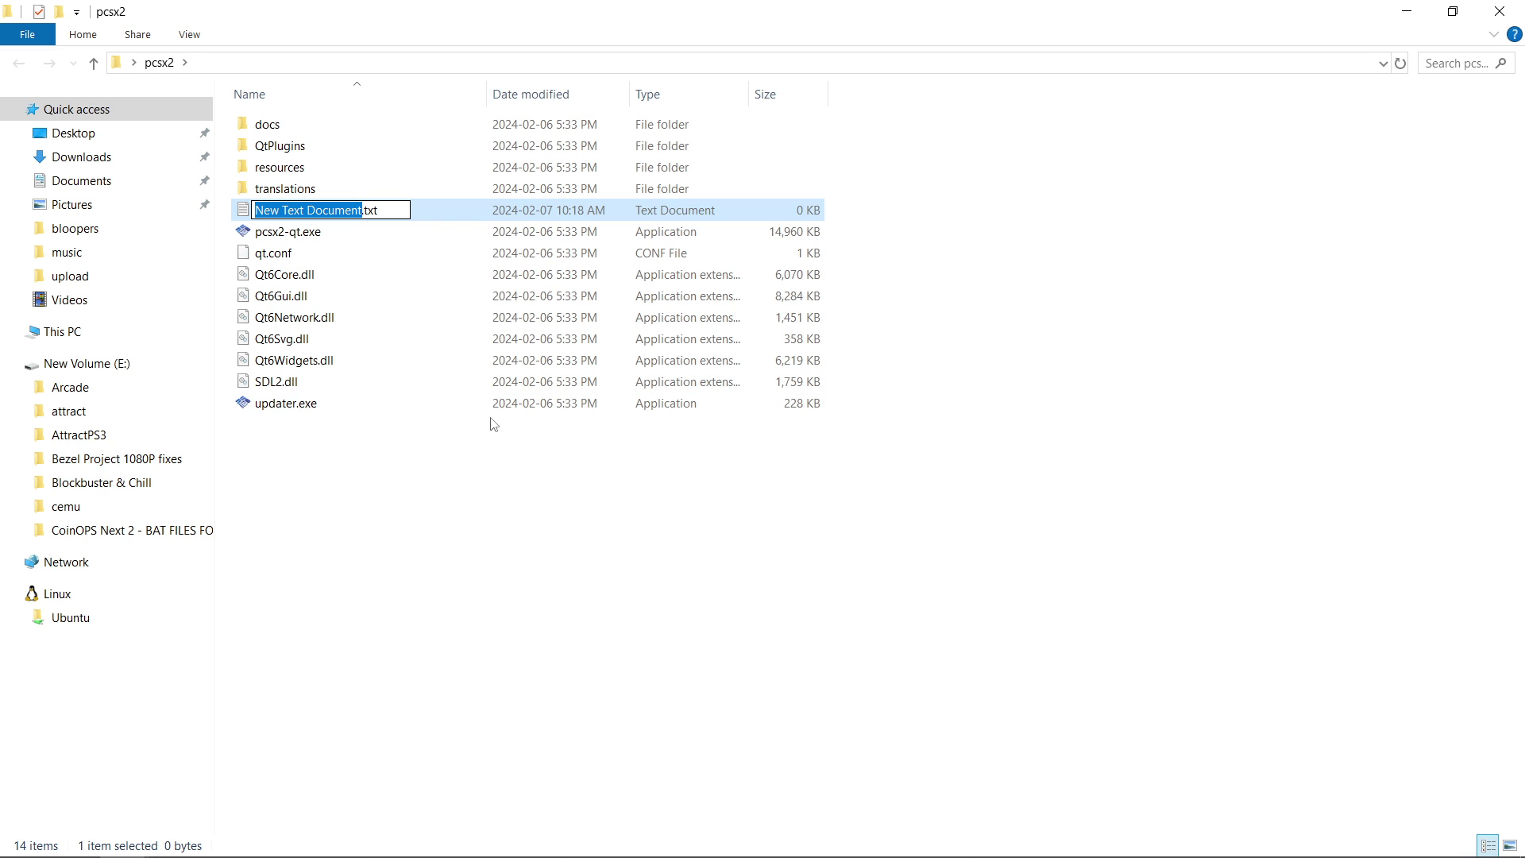
left_click_drag(387, 211, 230, 210)
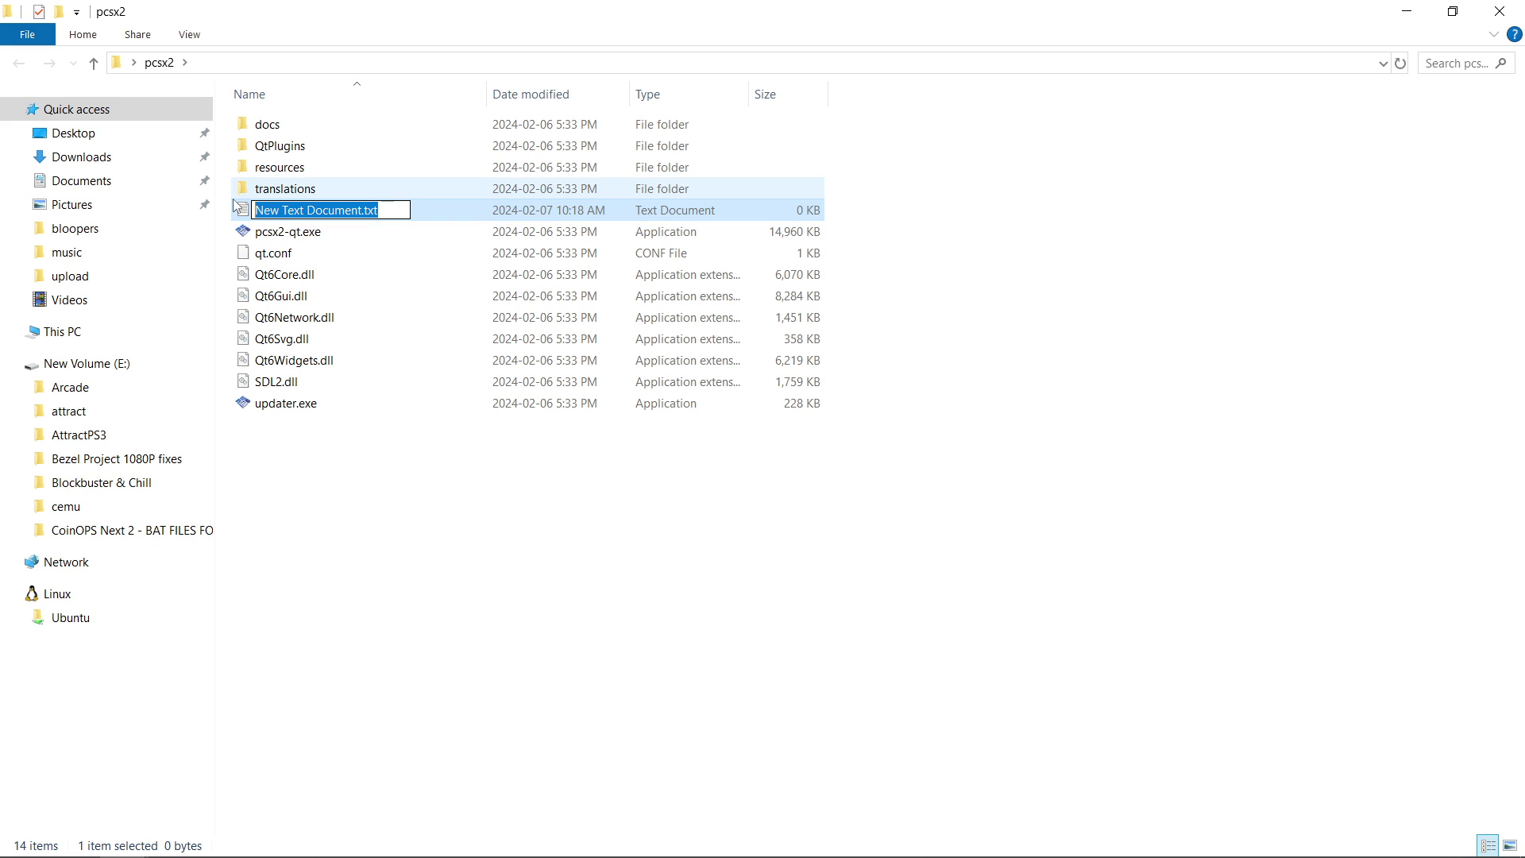
type("por")
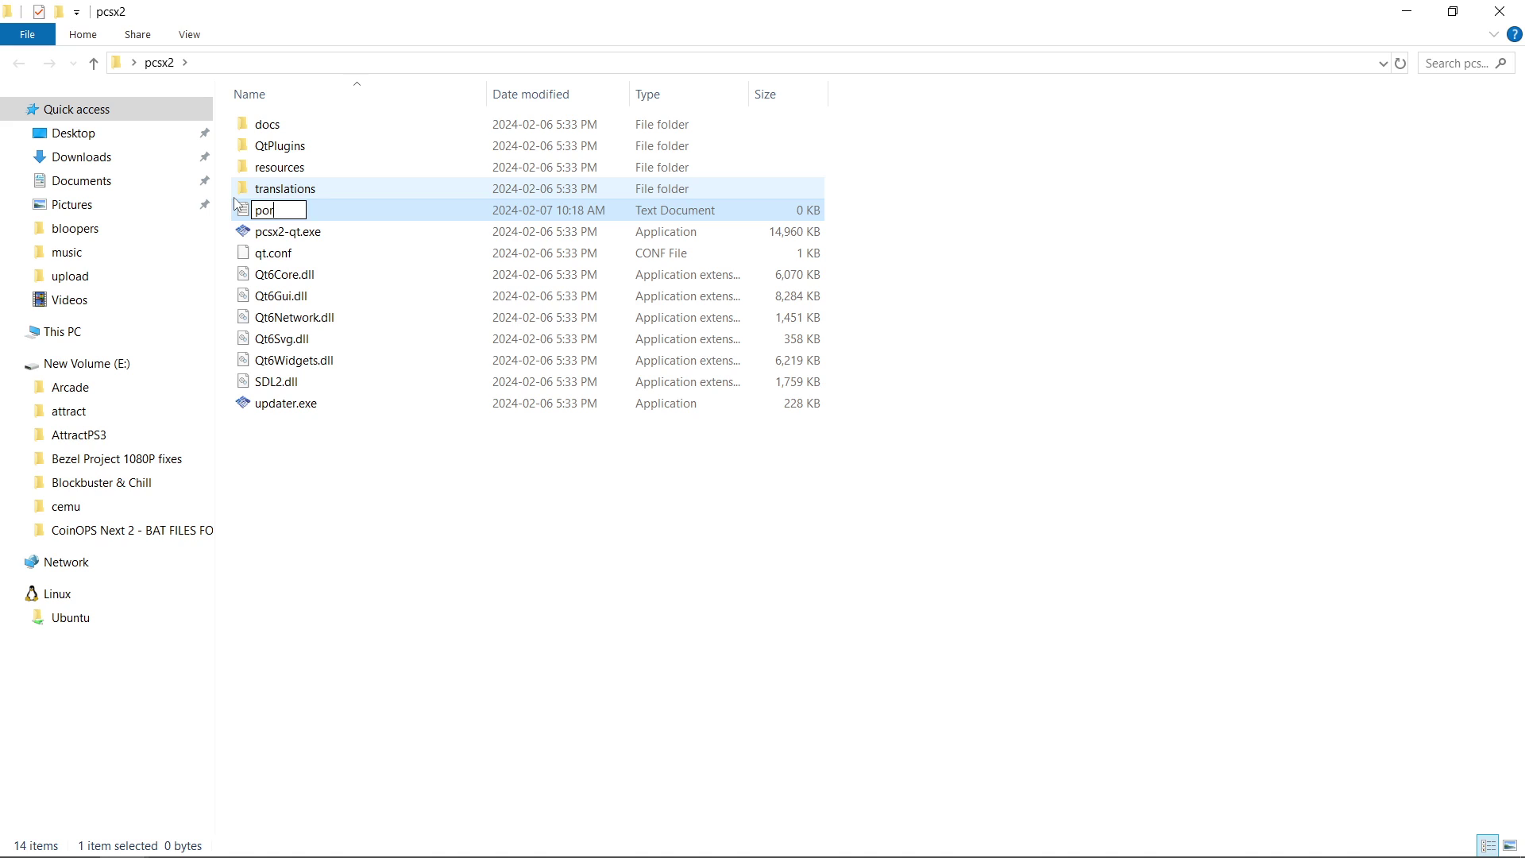
type("table.ini")
key("Return")
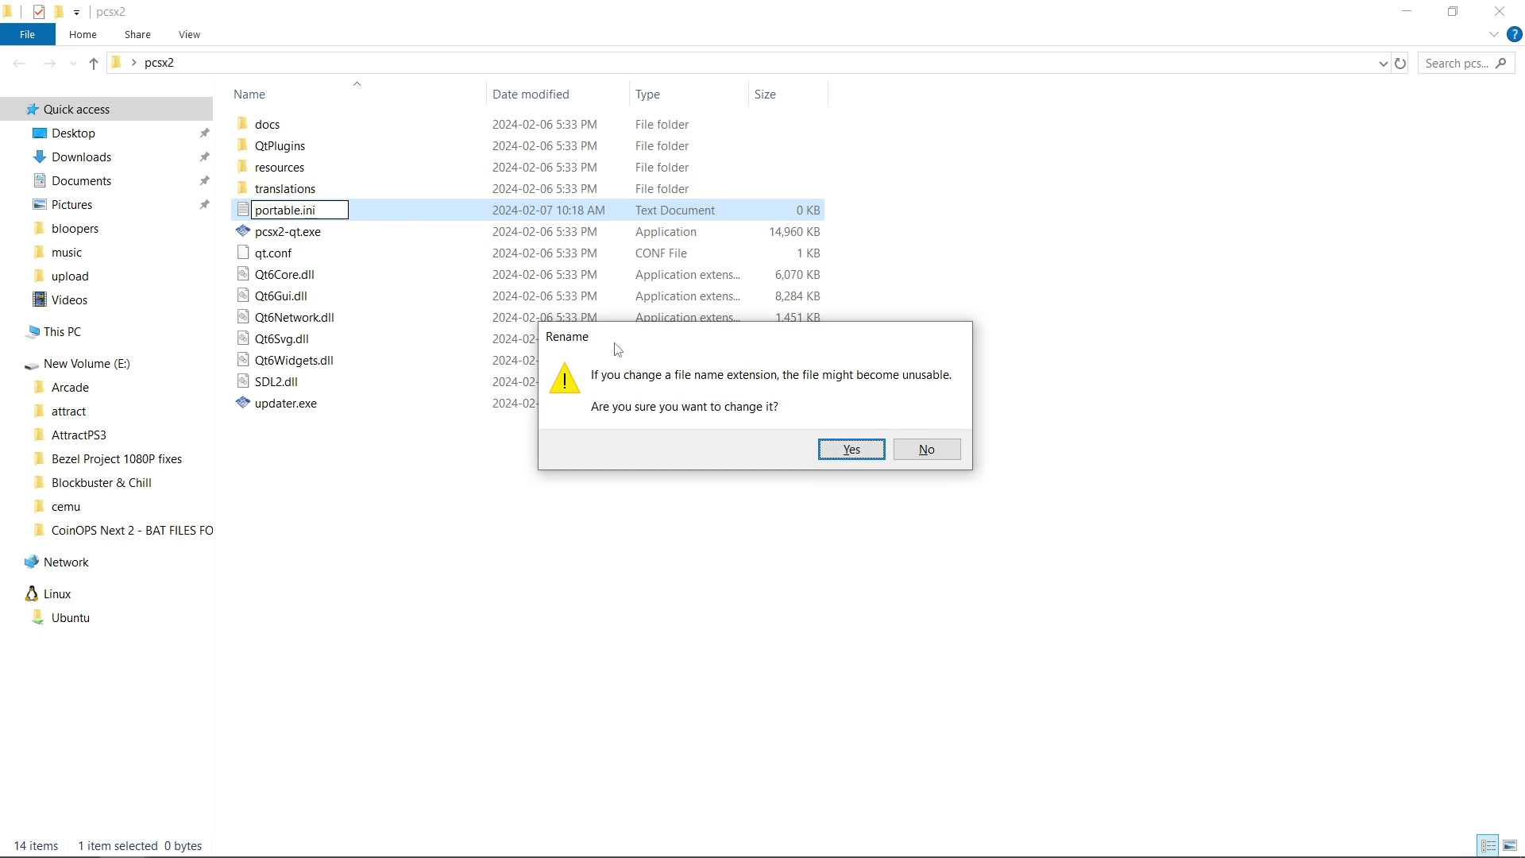
left_click(851, 452)
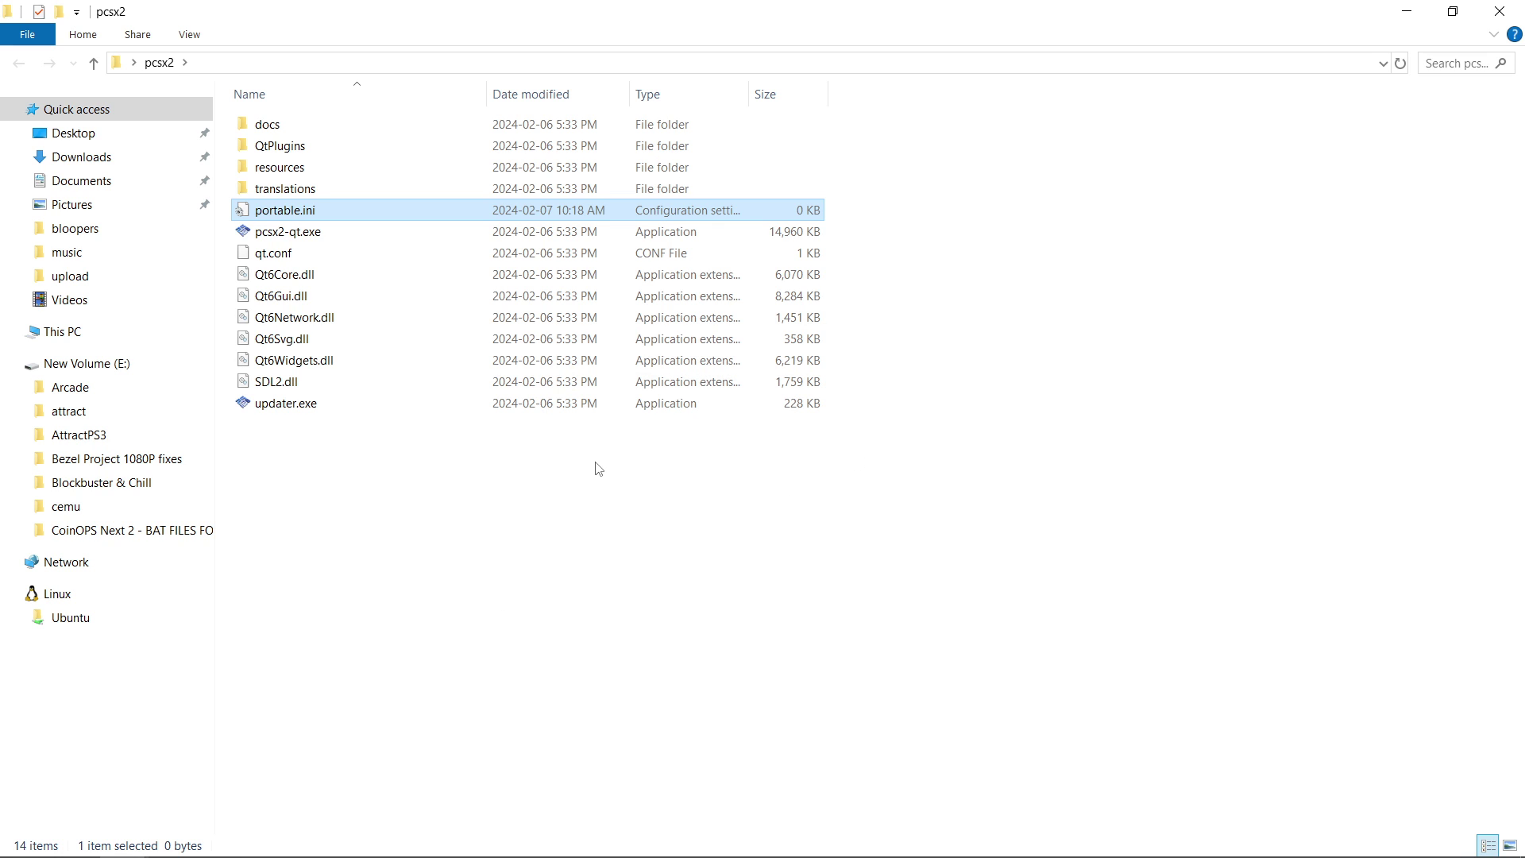
Launch pcsx2-qt.exe from the pcsx2 folder, minimize the folder window and move the setup wizard clear of the BIOS archive
double_click(272, 233)
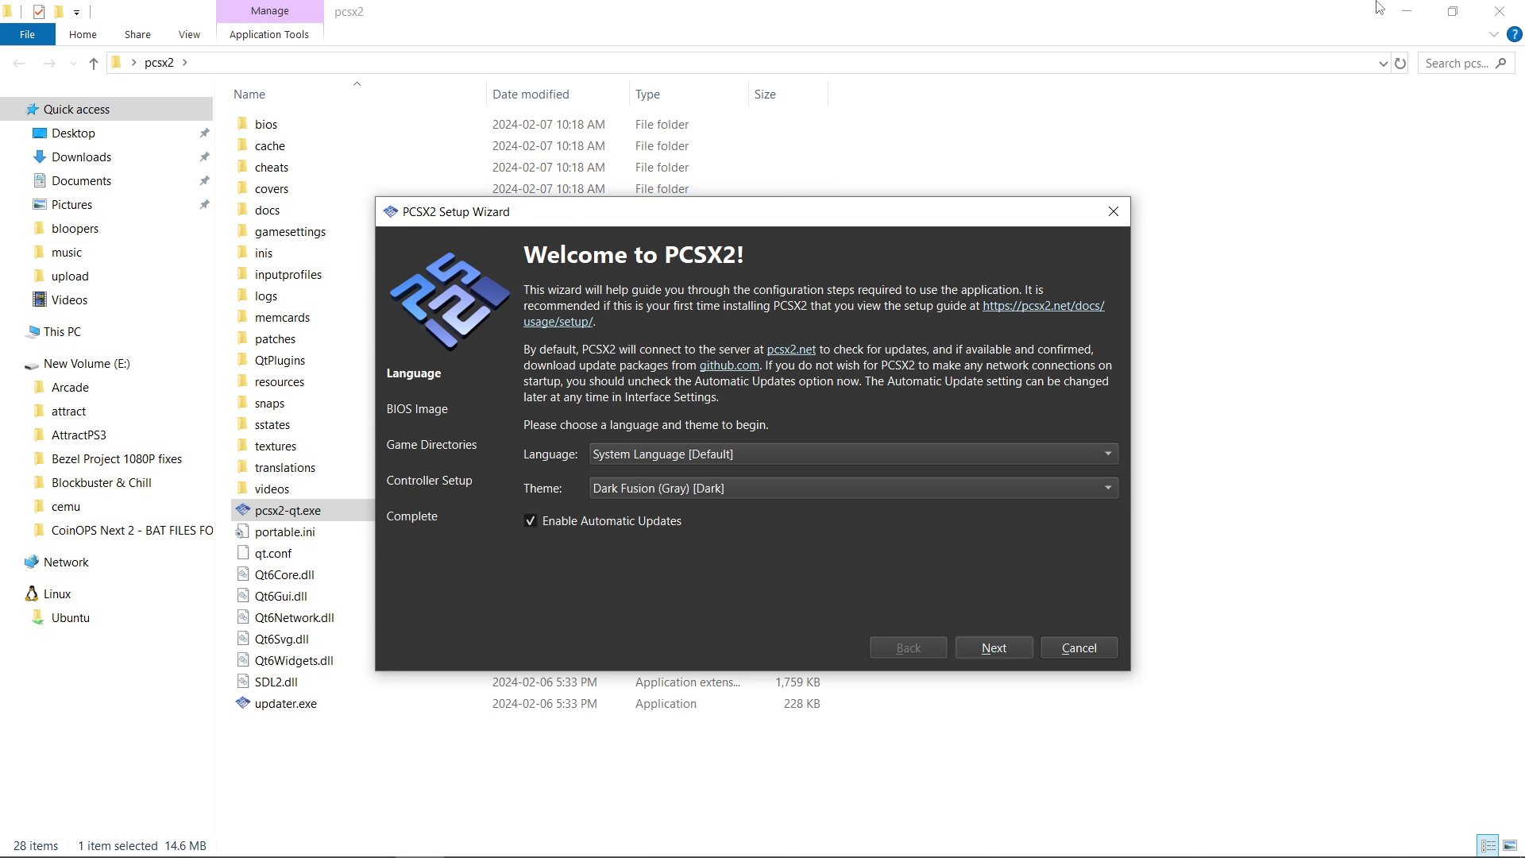
left_click(1404, 7)
left_click(1404, 6)
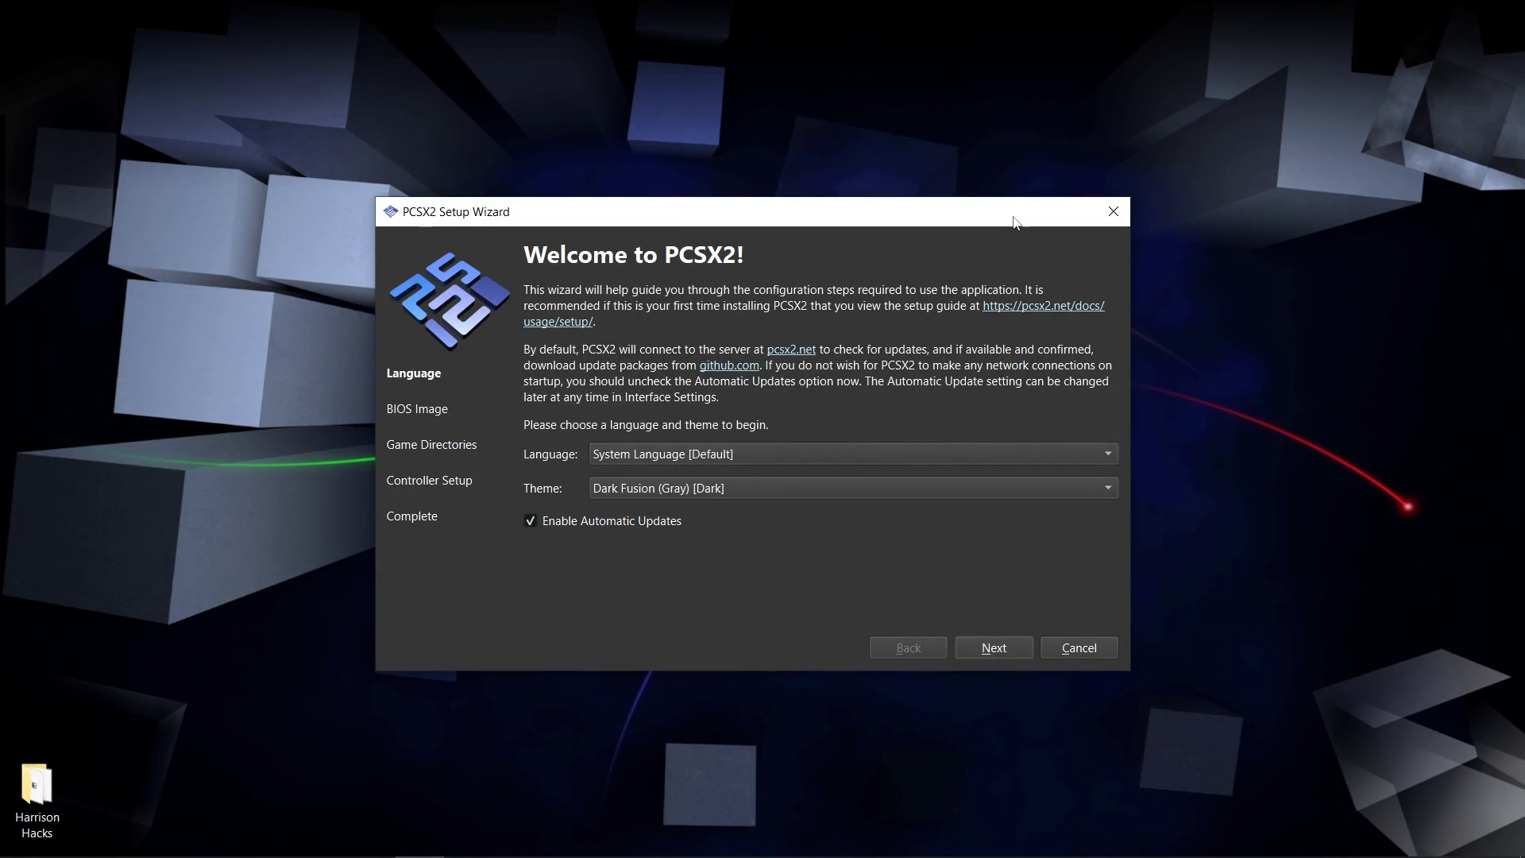
left_click_drag(961, 216, 739, 232)
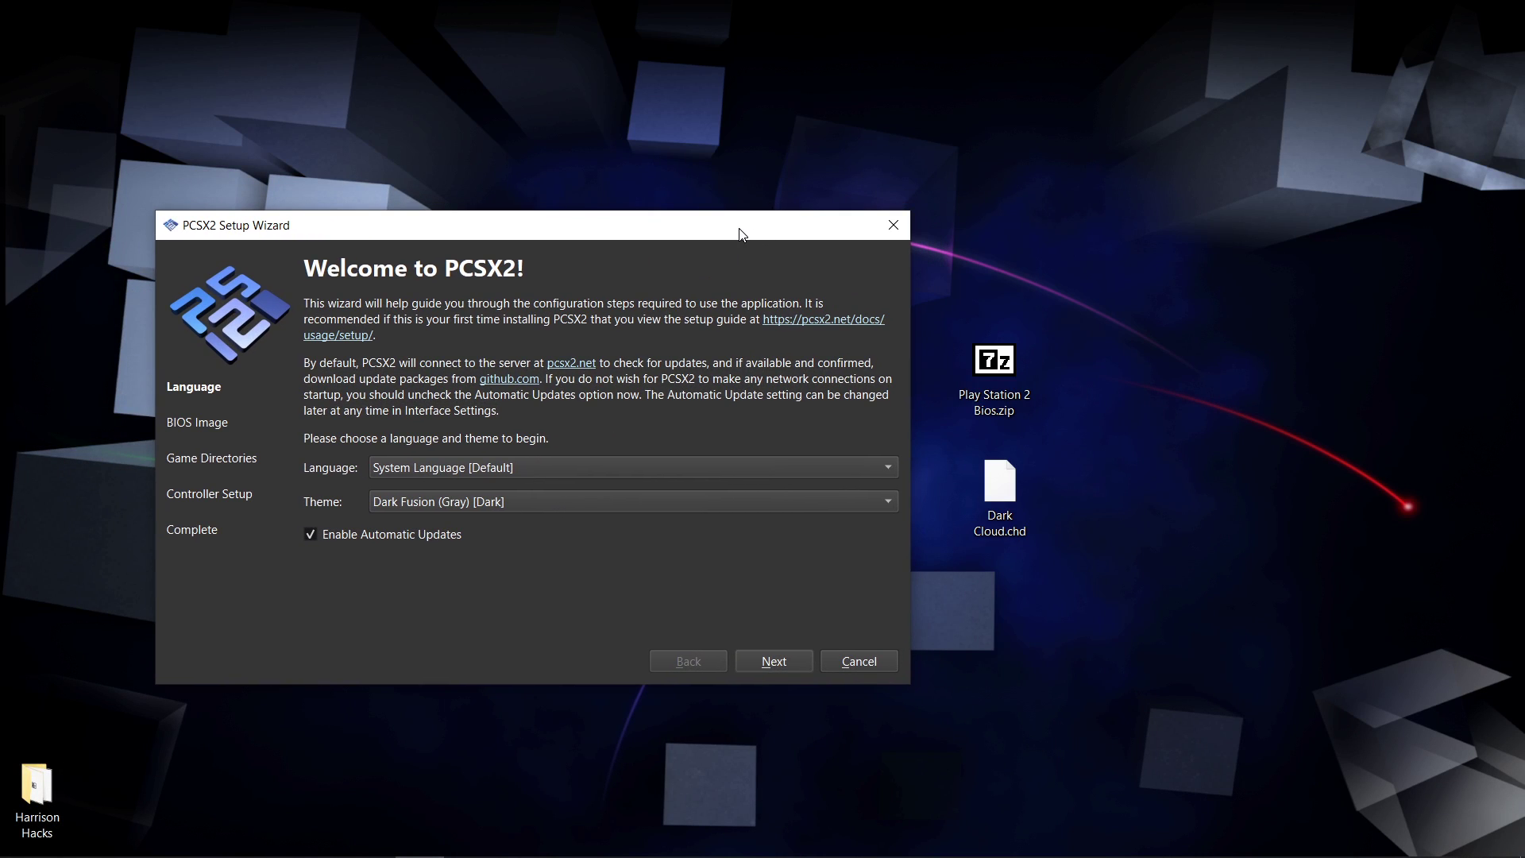
Check the contents of Play Station 2 Bios.zip and extract the archive into the bios folder inside pcsx2
double_click(997, 367)
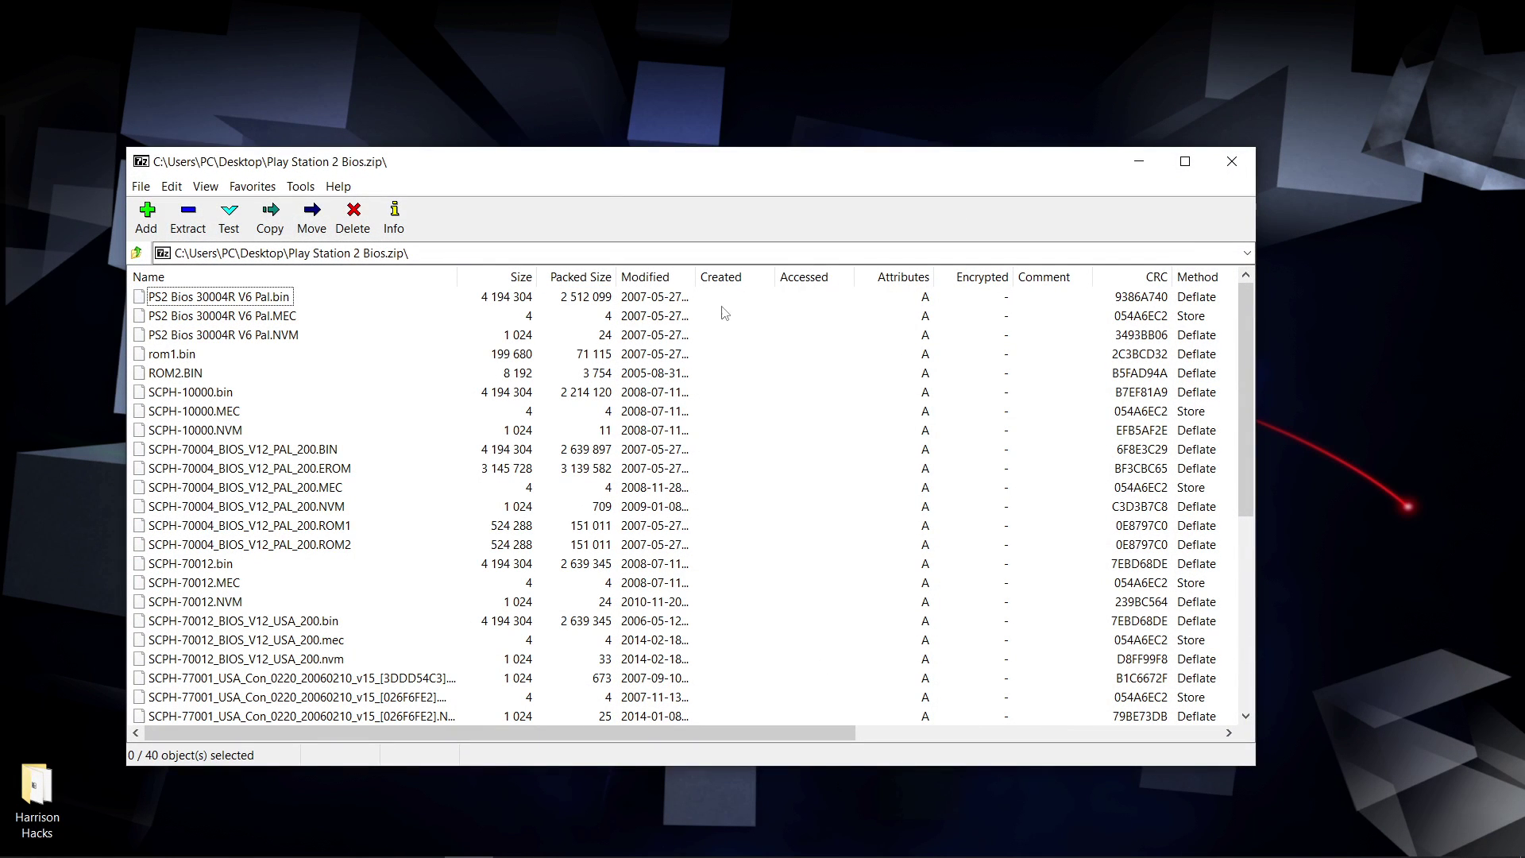
left_click(1225, 165)
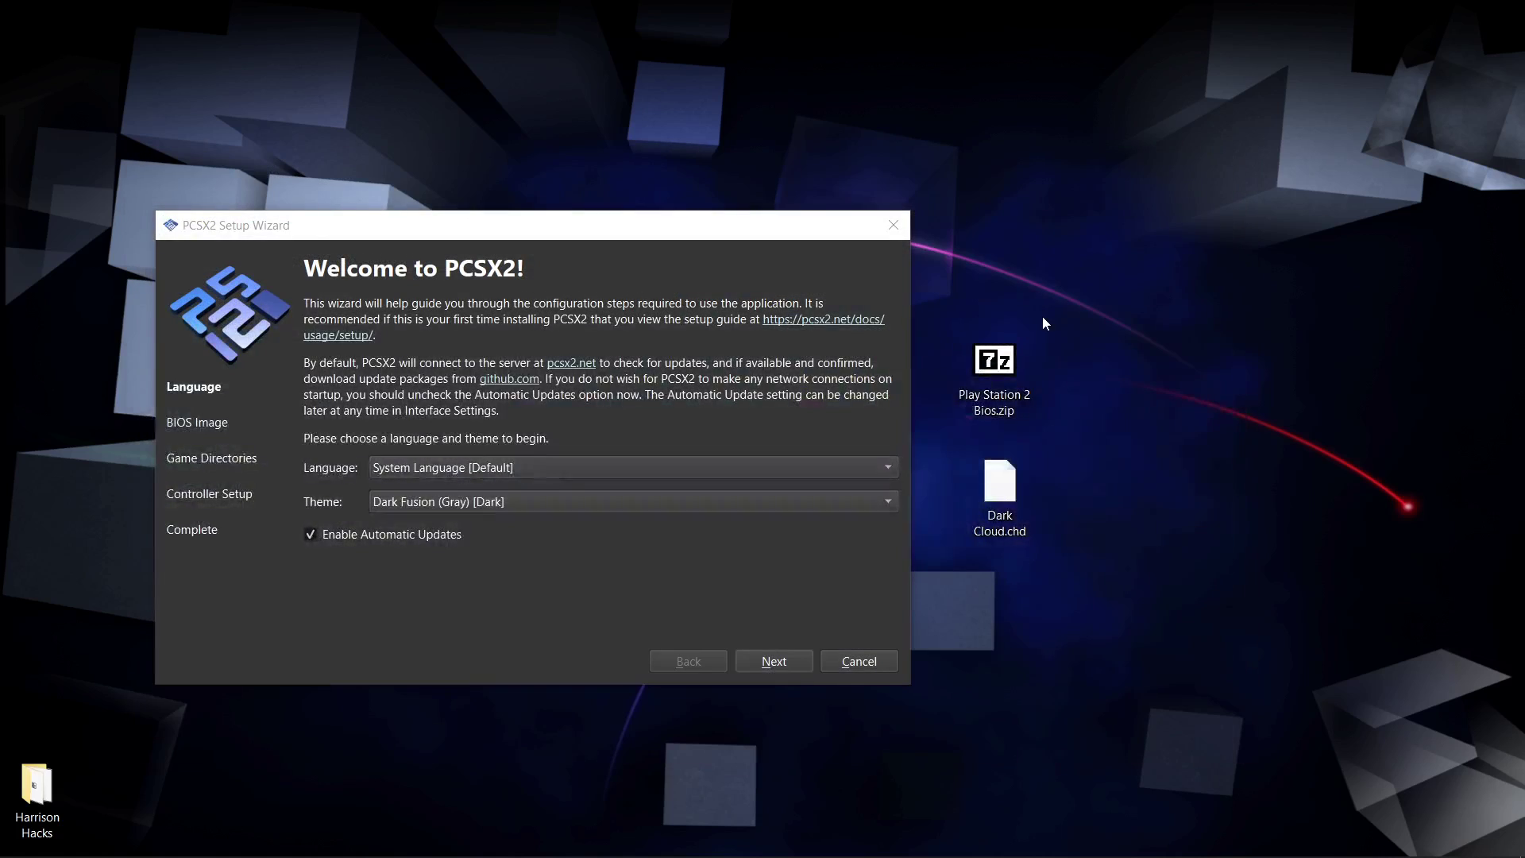
right_click(995, 367)
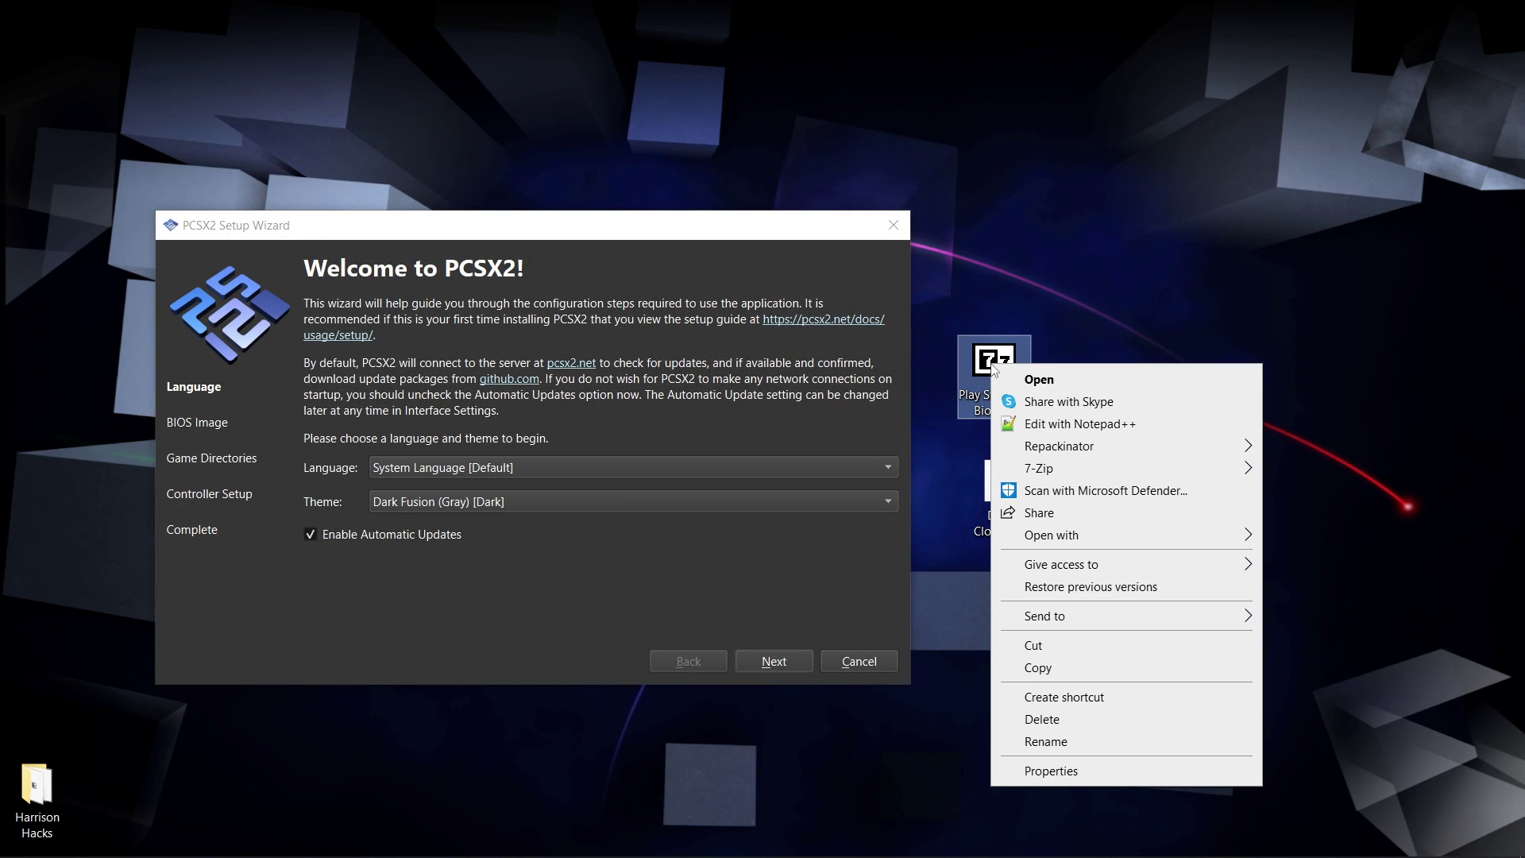
mouse_move(1025, 468)
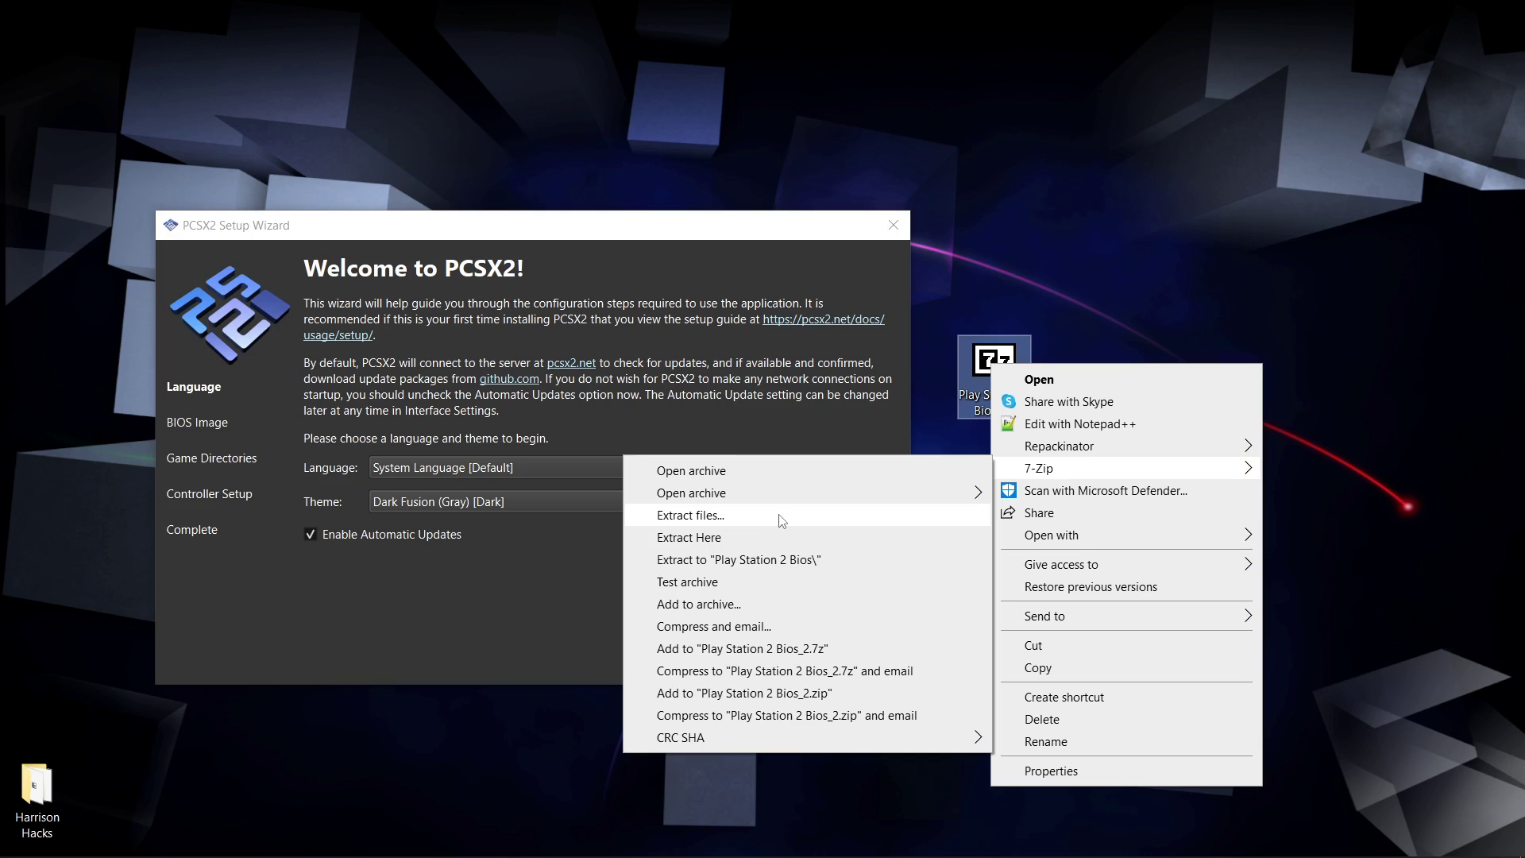
left_click(700, 517)
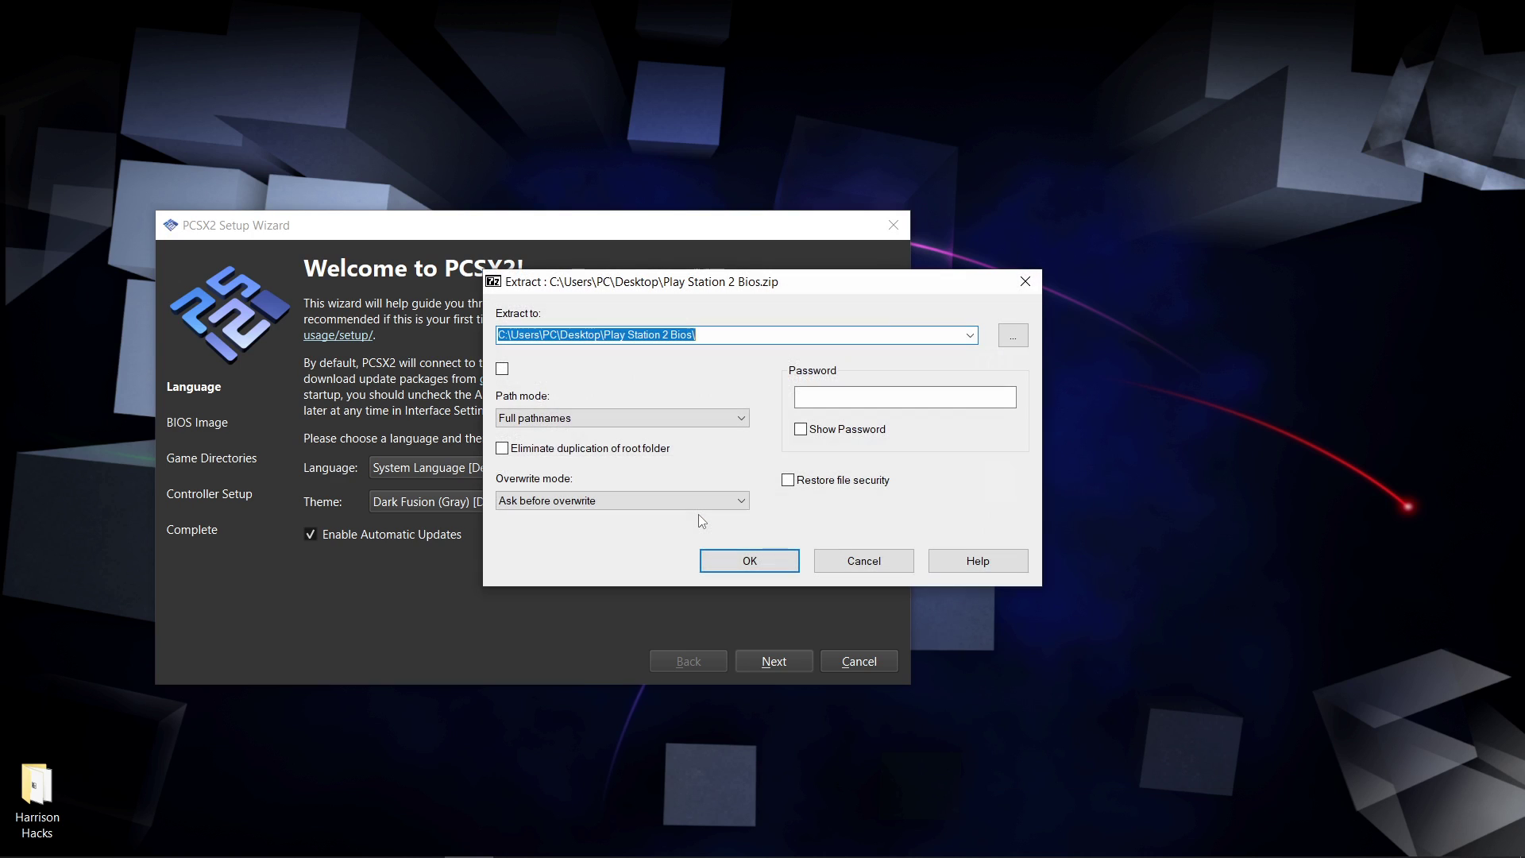
left_click(1014, 338)
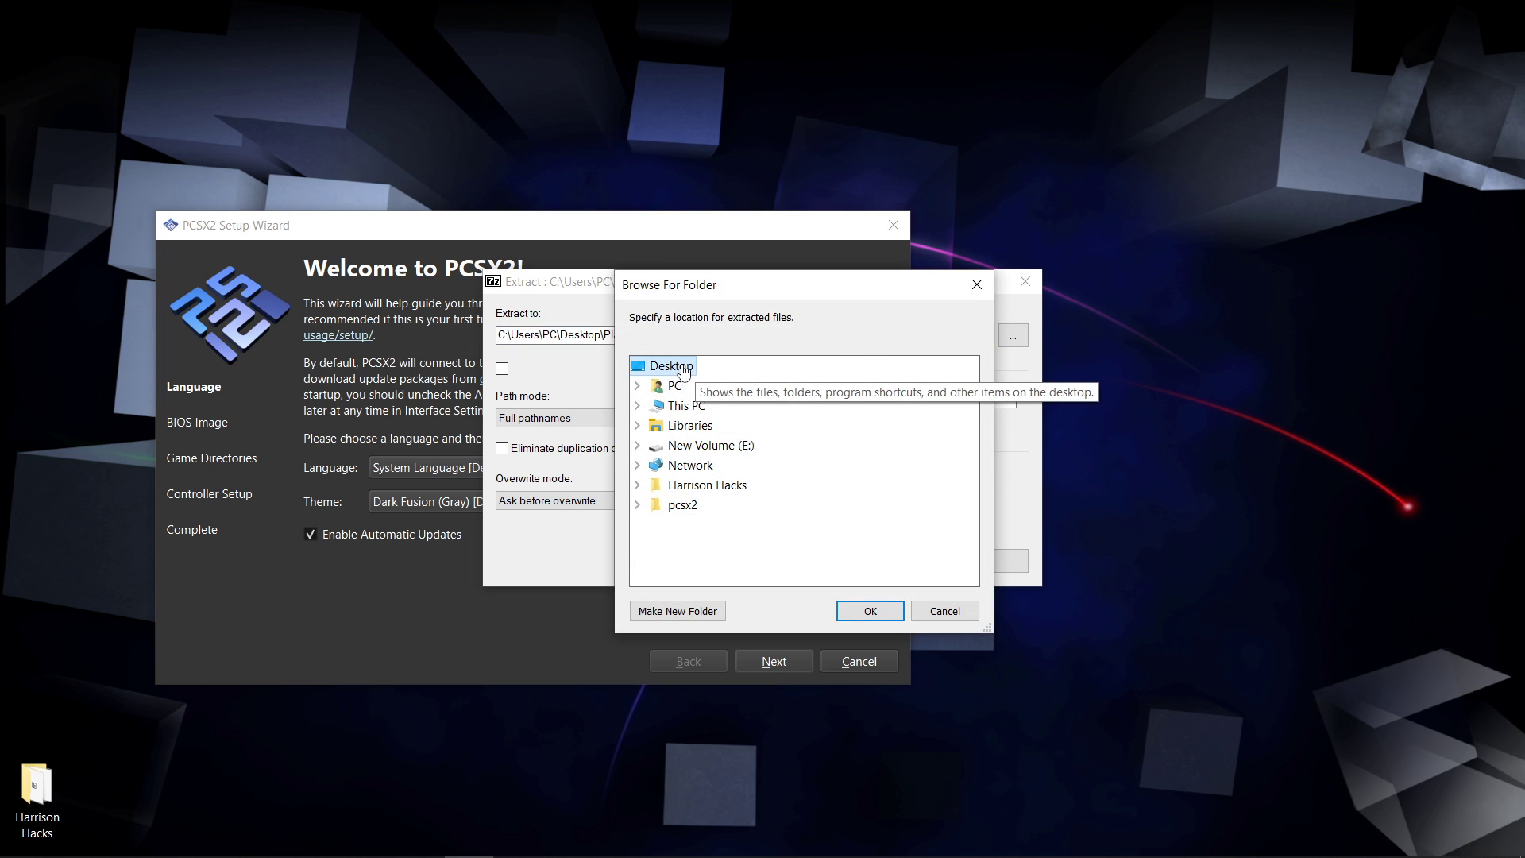
left_click(683, 505)
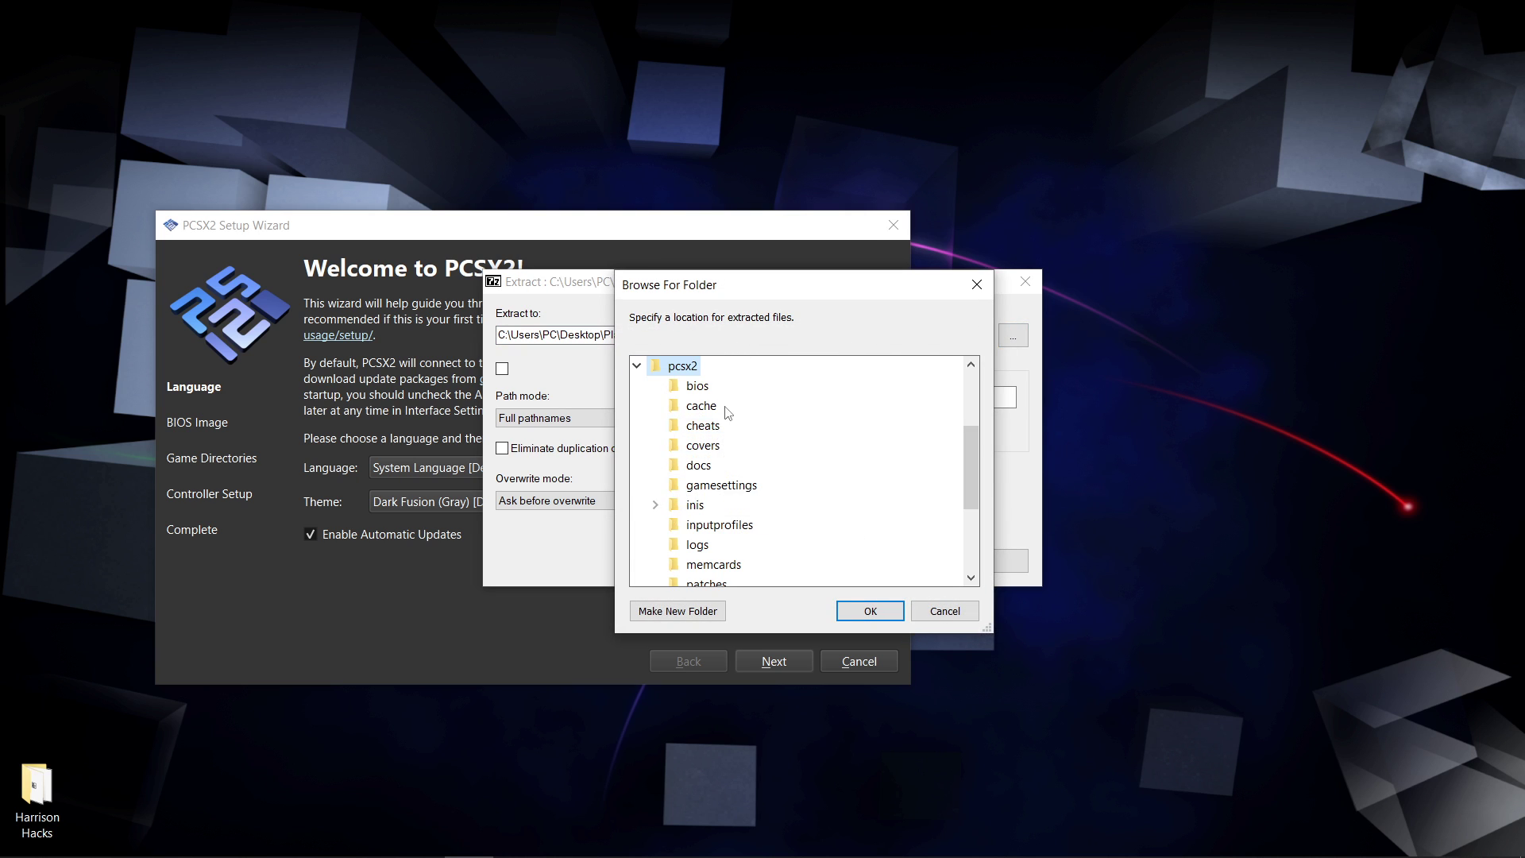
left_click(697, 386)
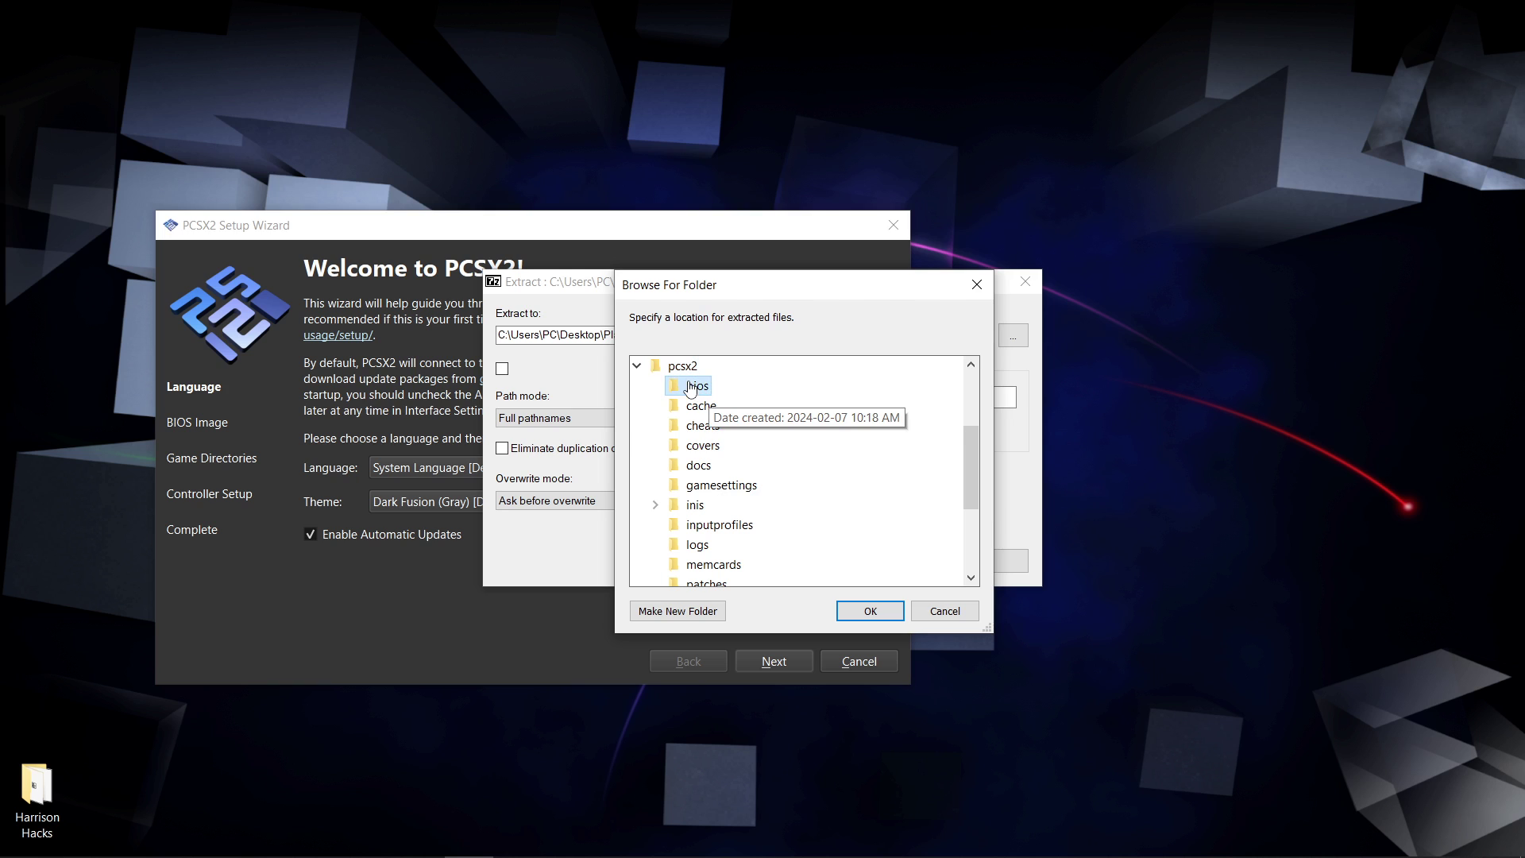
left_click(870, 611)
left_click(775, 569)
Advance the setup wizard to the BIOS page, refresh the list, choose scph39001.bin and continue to the game directories page
left_click_drag(635, 225, 959, 191)
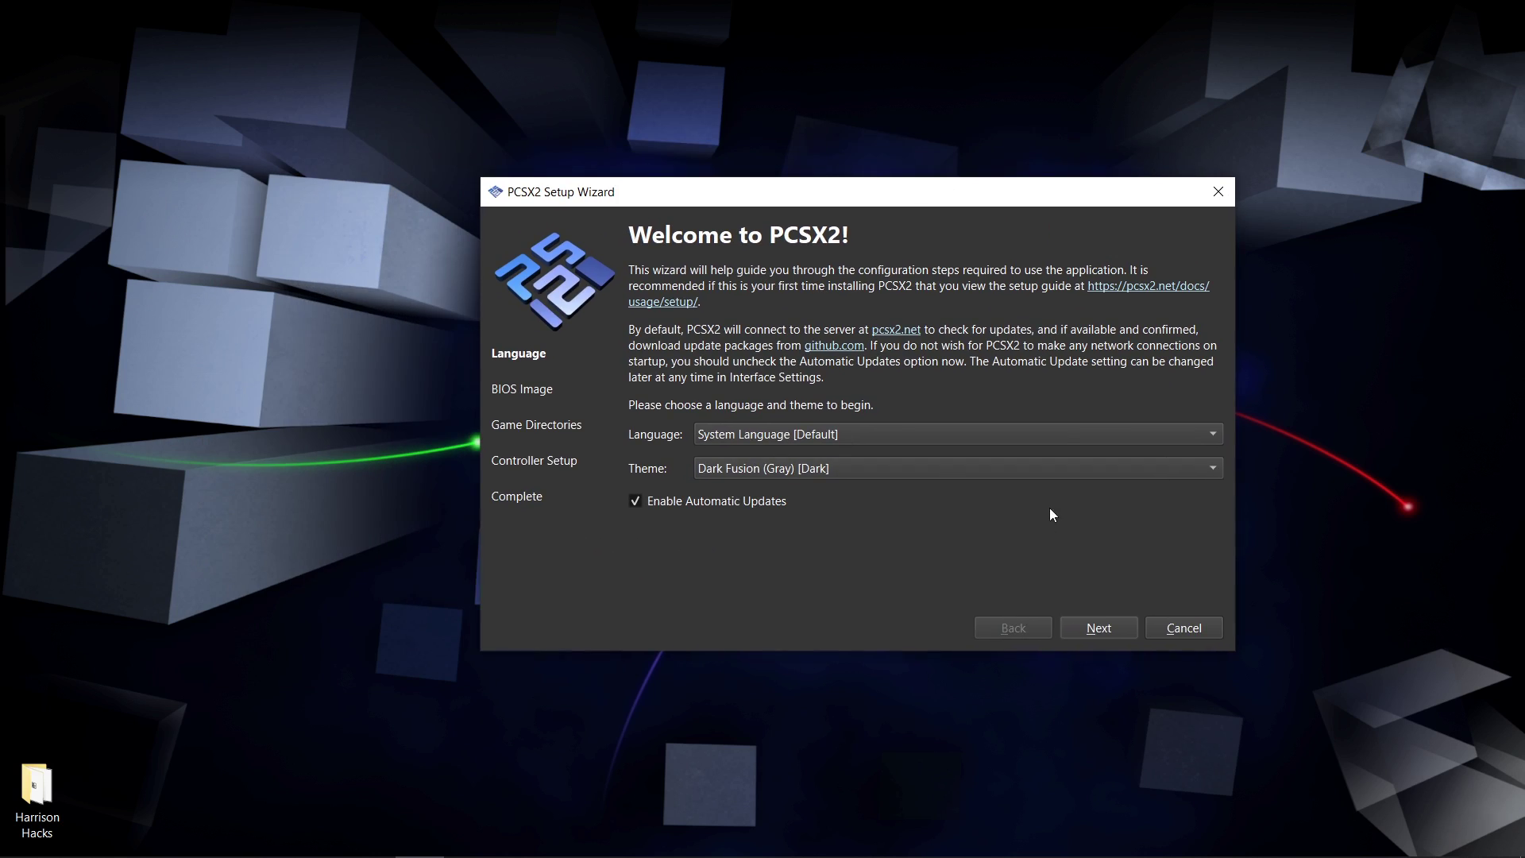
left_click(1109, 636)
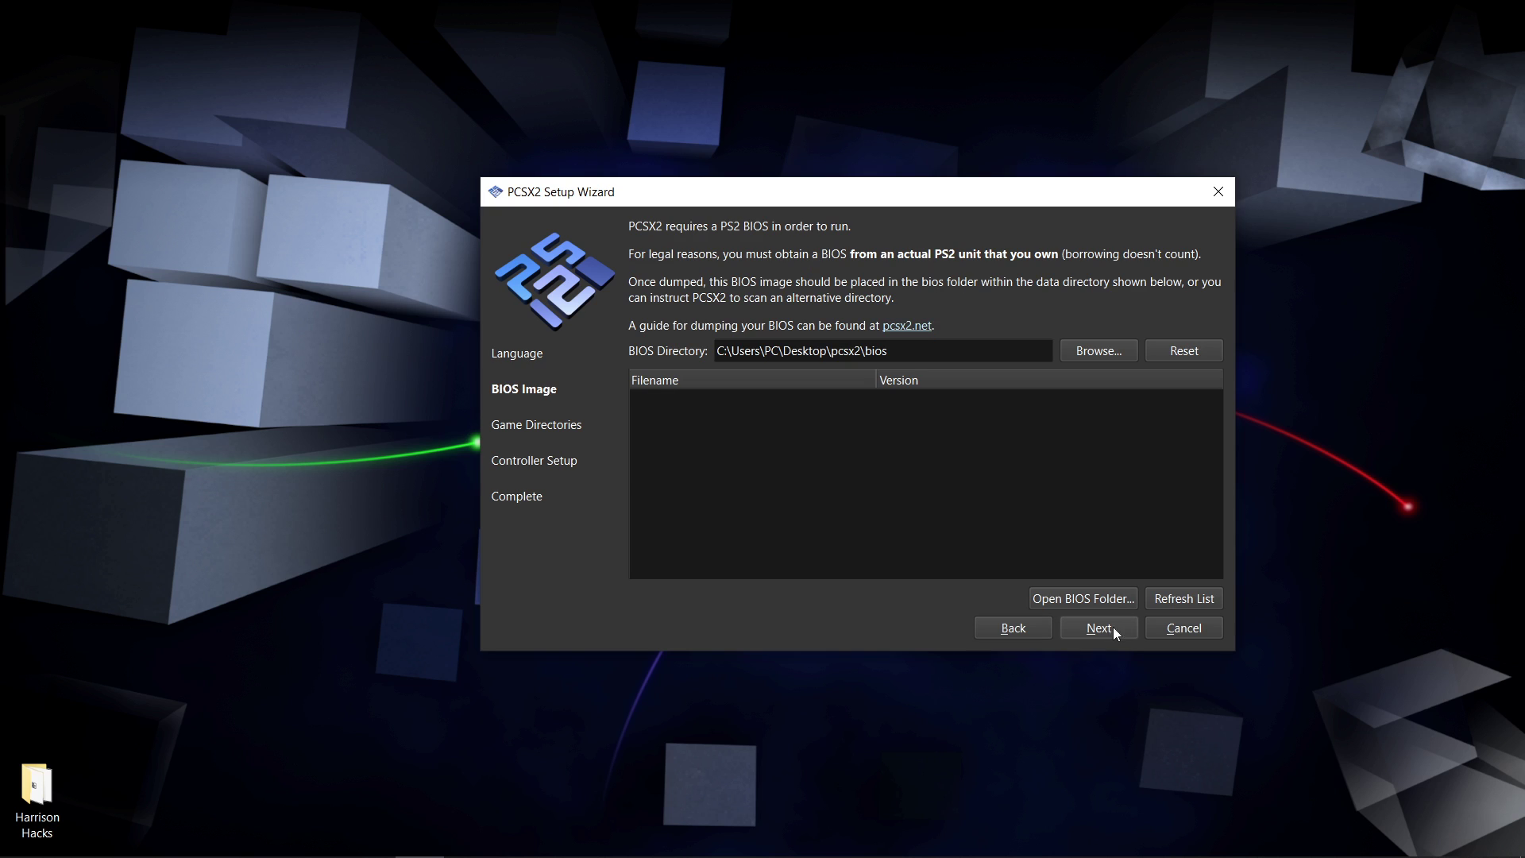
left_click(1181, 606)
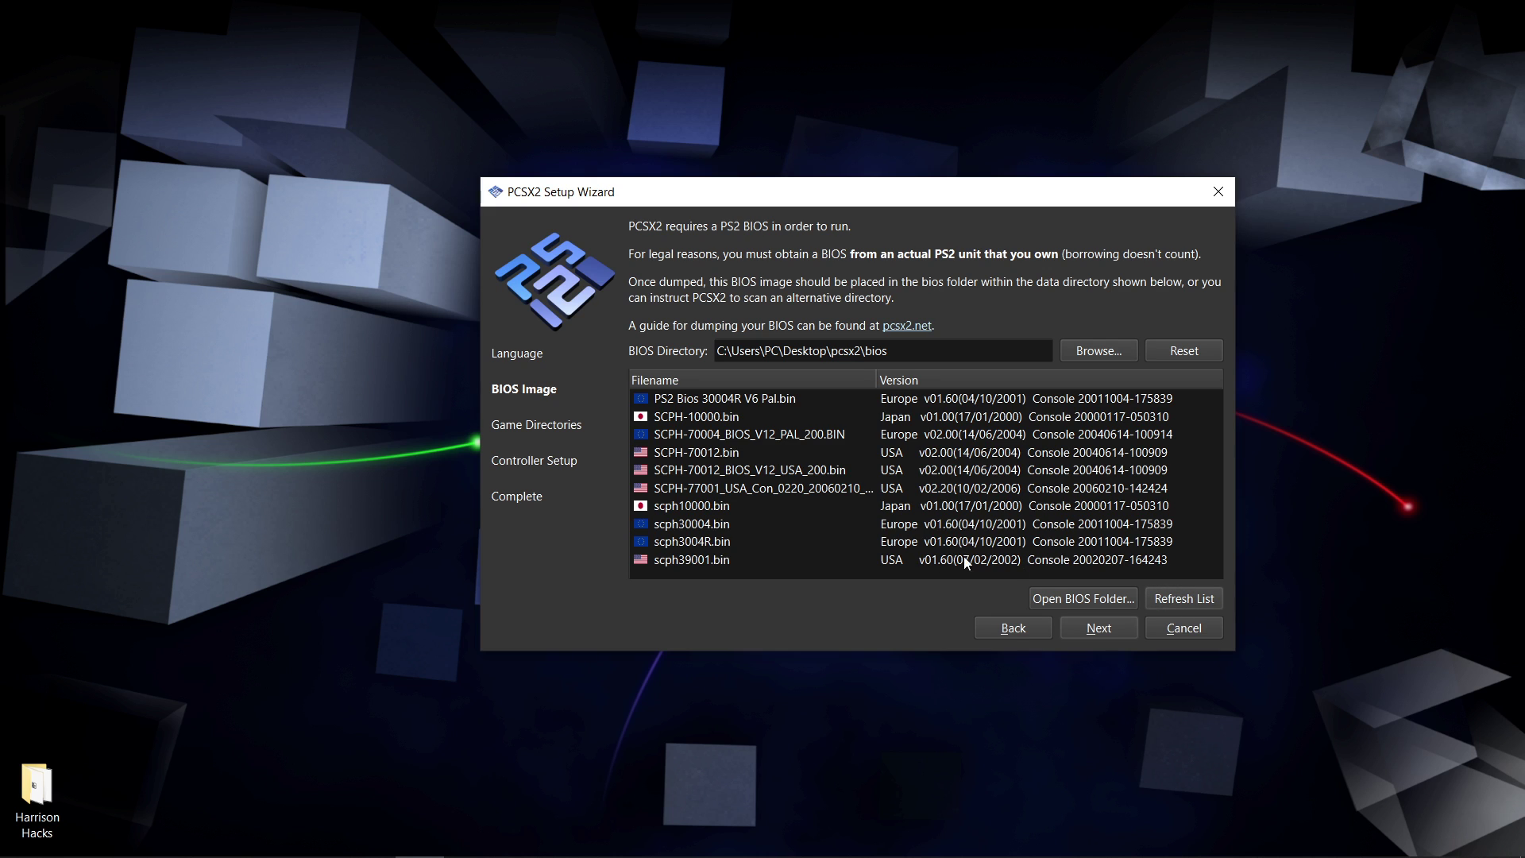
left_click(699, 562)
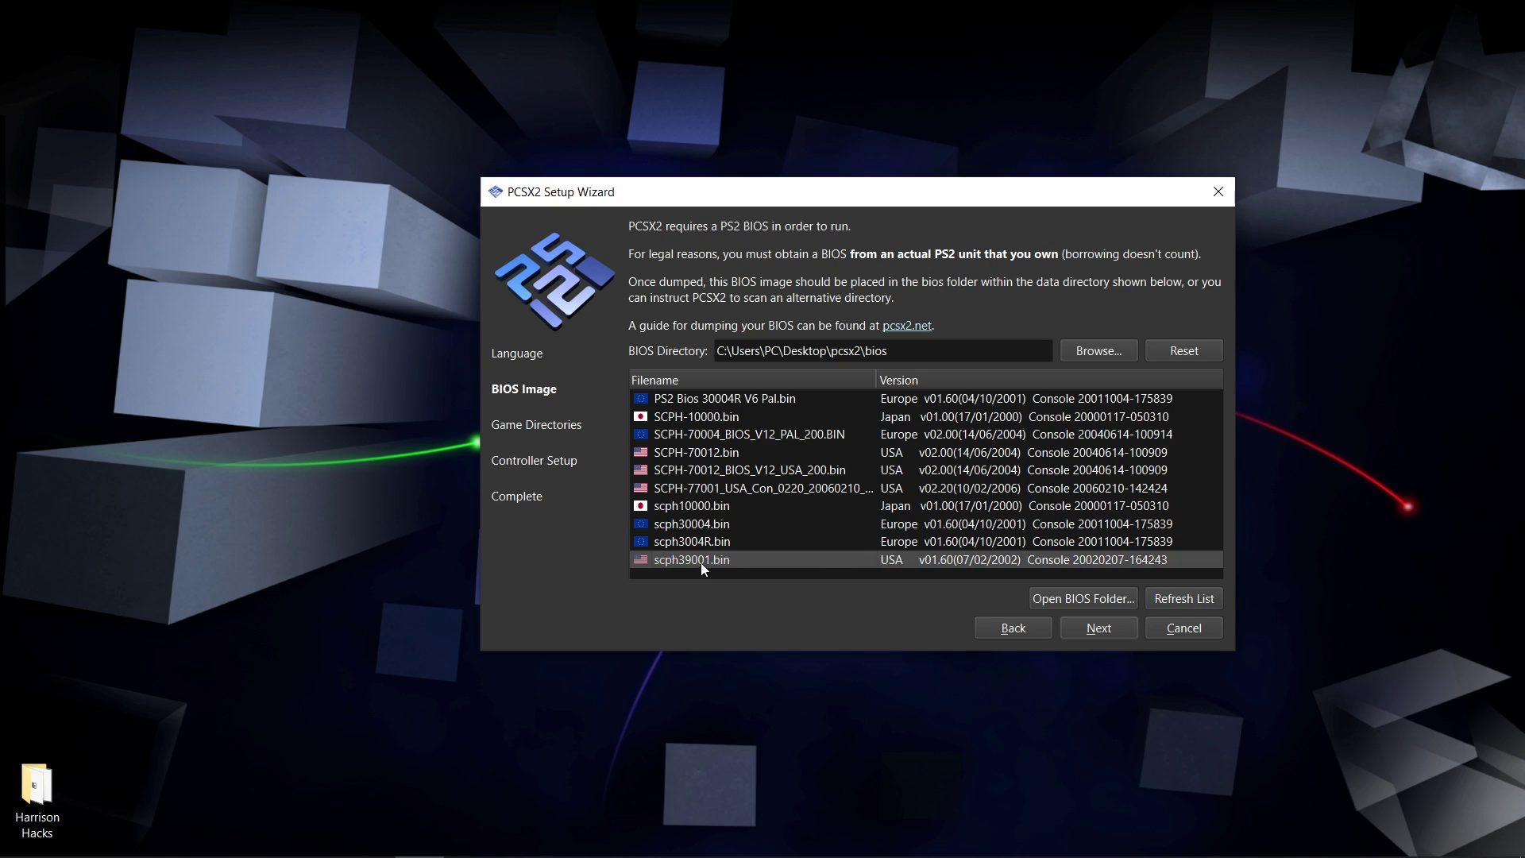
left_click(1100, 631)
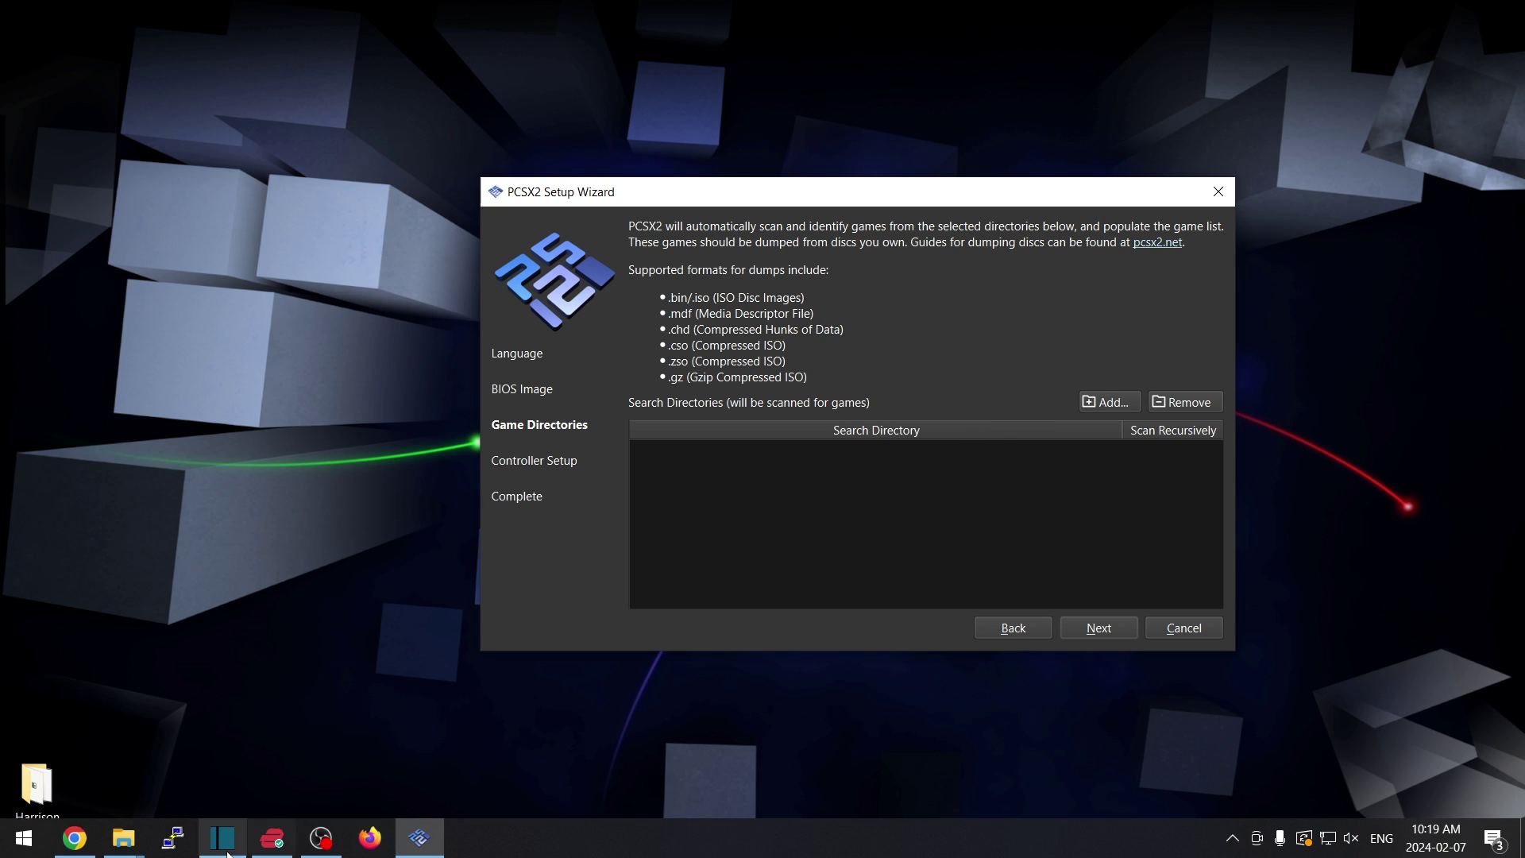
Return to the open pcsx2 folder window and create a new subfolder named games in it
left_click(135, 844)
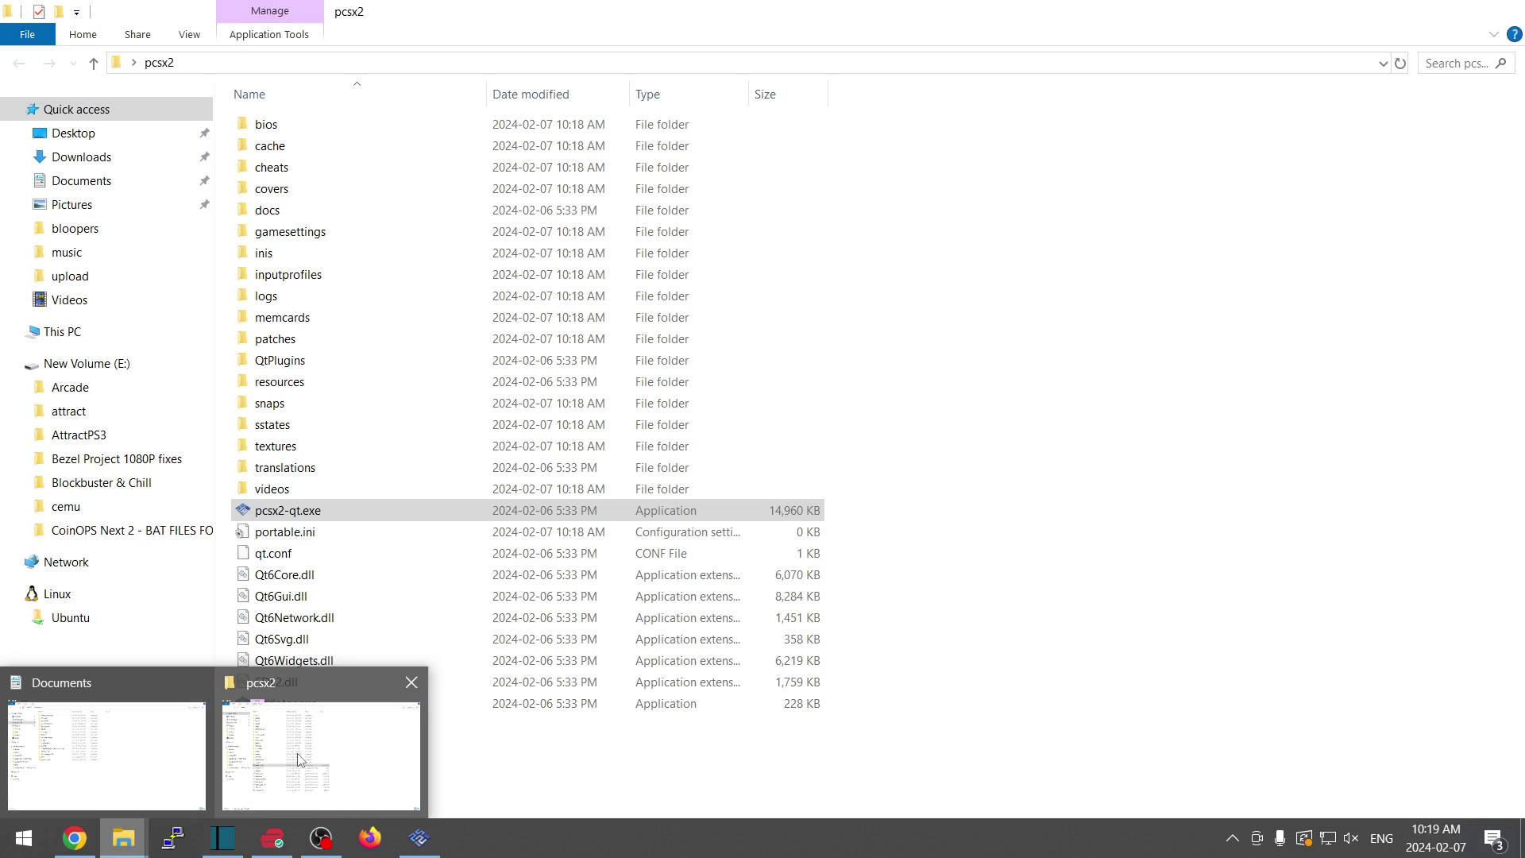
left_click(299, 761)
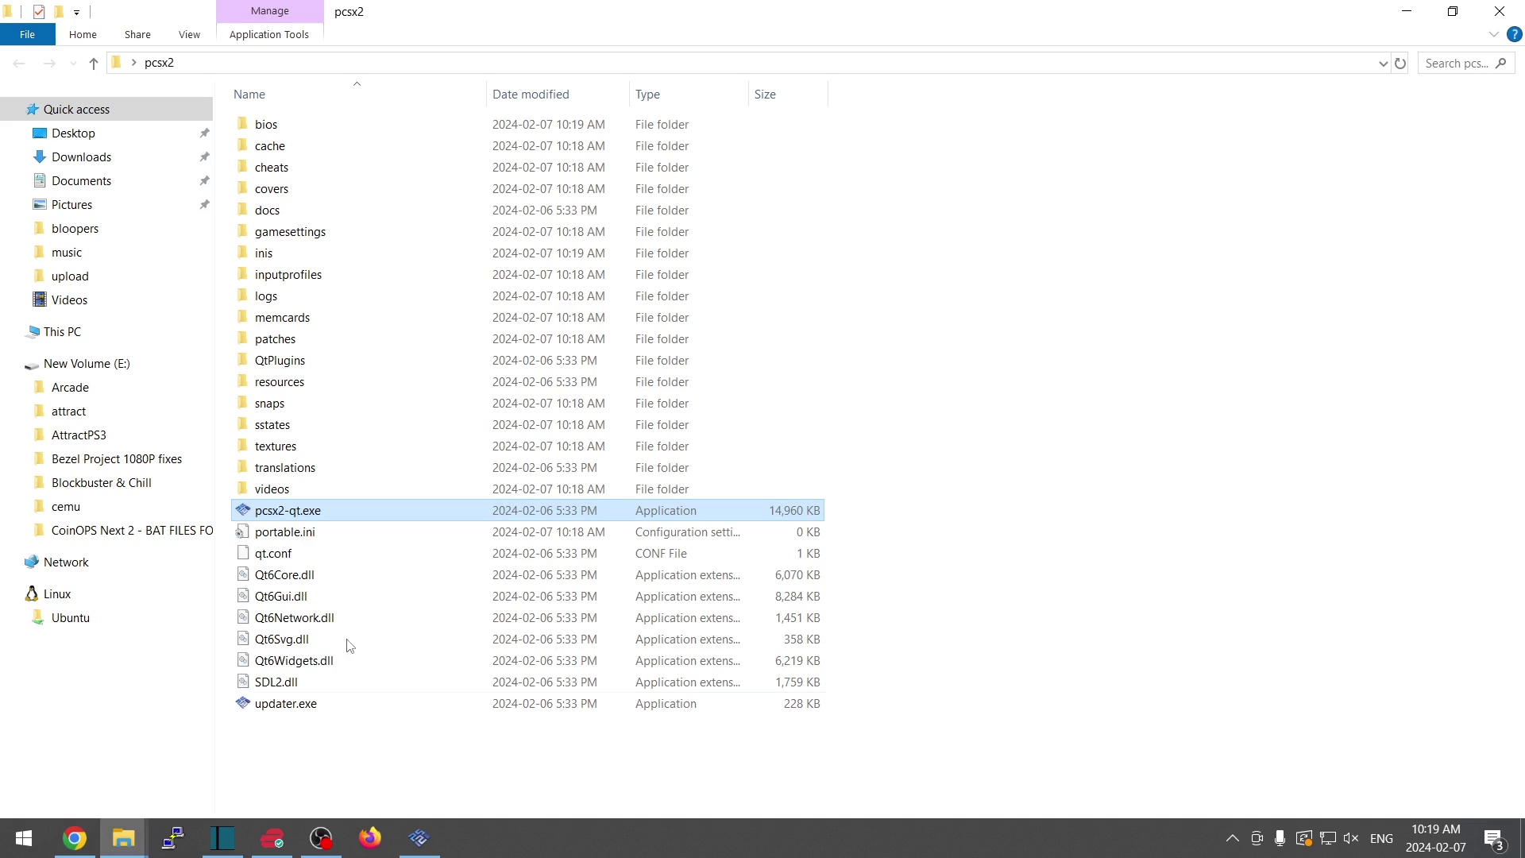
right_click(556, 789)
mouse_move(762, 741)
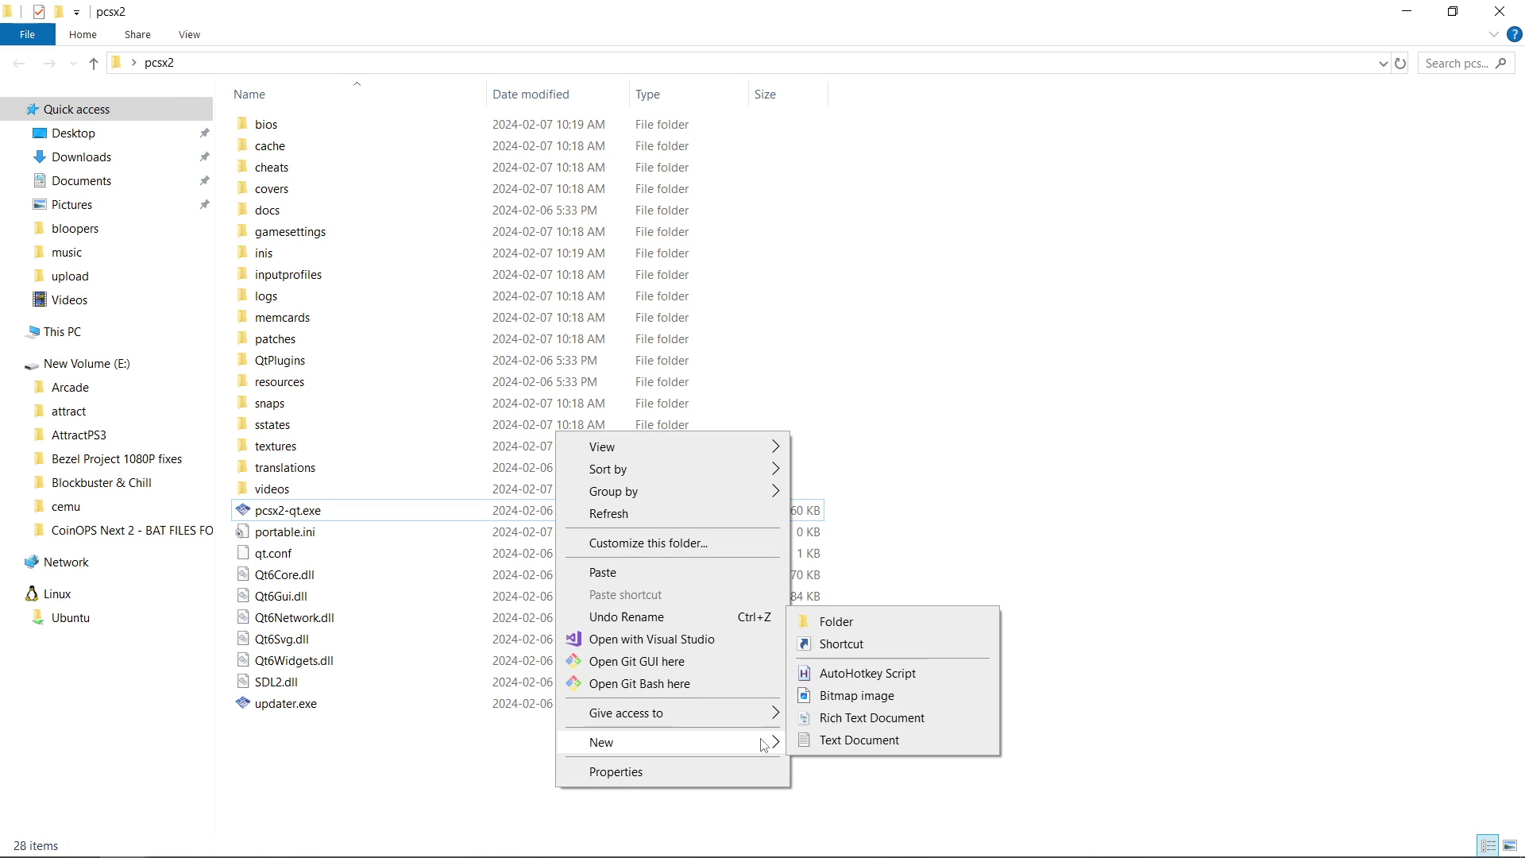
left_click(886, 628)
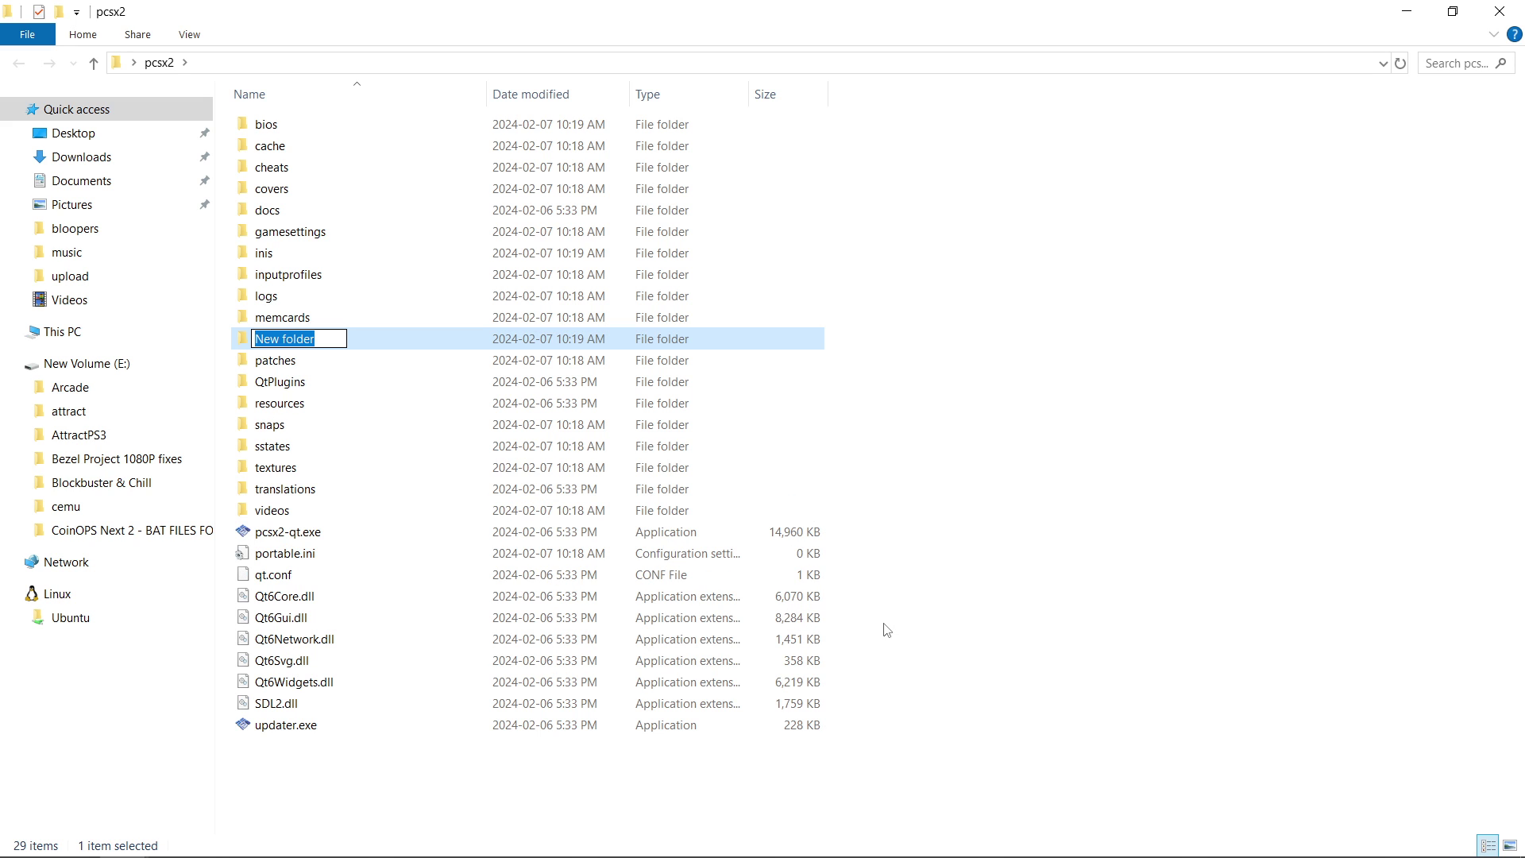
type("ga")
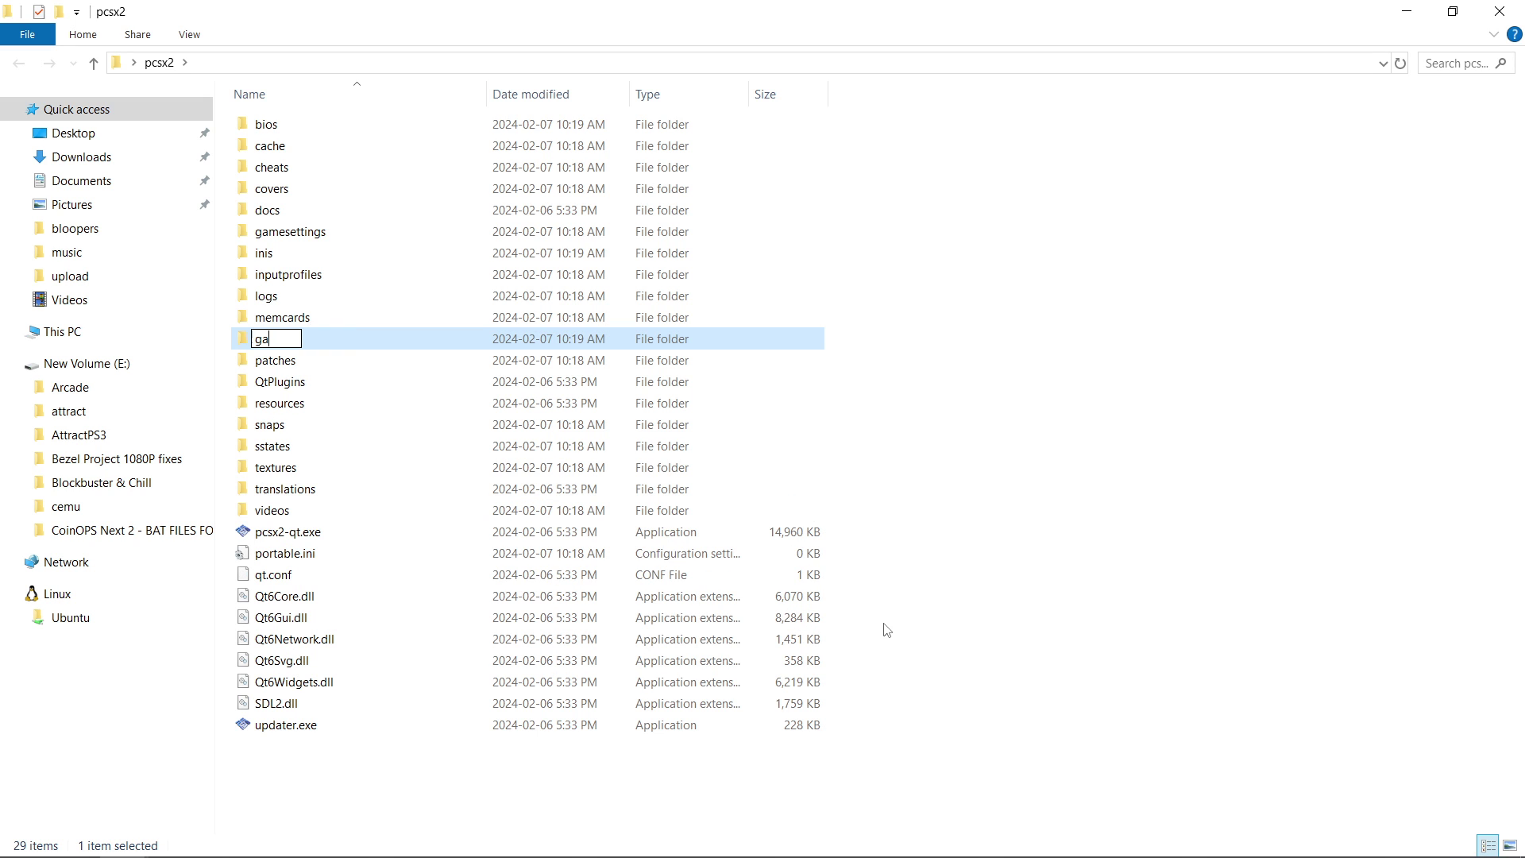
type("mes")
key("Return")
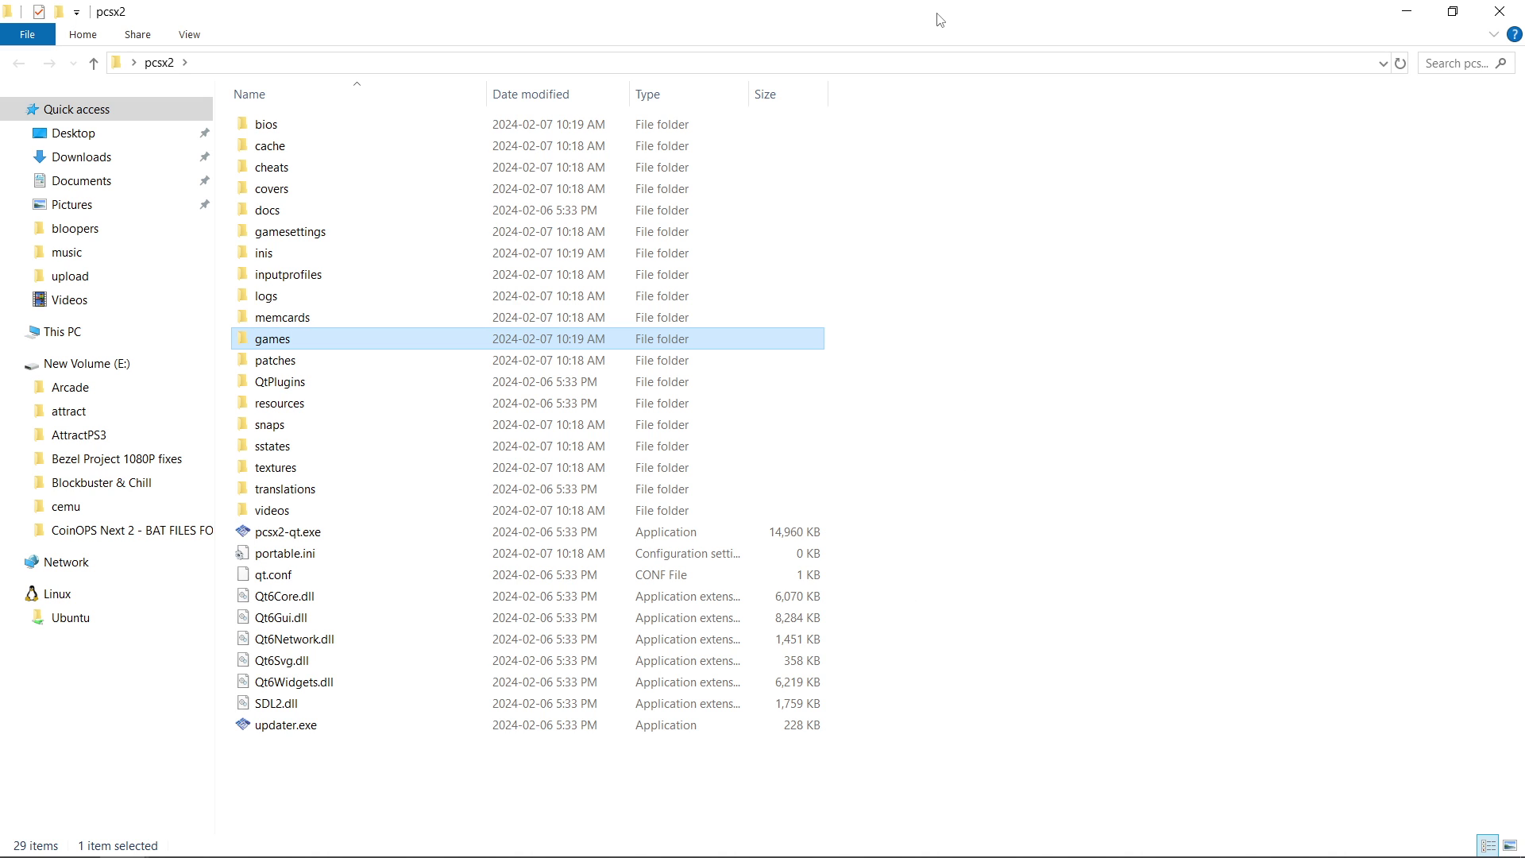
Arrange the folder and wizard windows clear of Dark Cloud.chd, move that file from the desktop into games, and close the folder window
left_click_drag(940, 19, 390, 186)
left_click_drag(866, 197, 1175, 613)
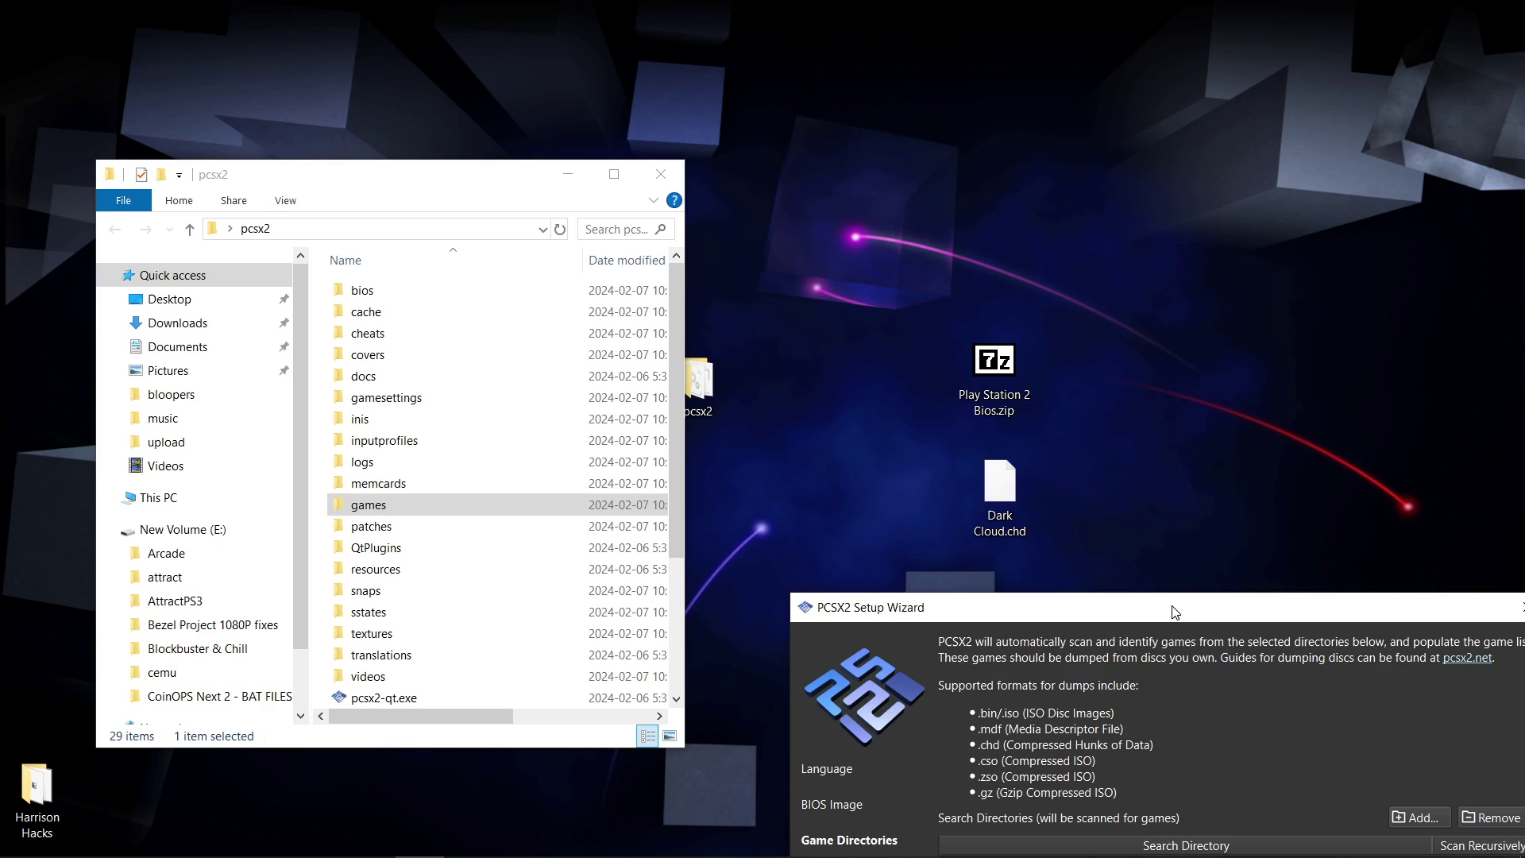
double_click(442, 501)
left_click_drag(997, 486, 451, 458)
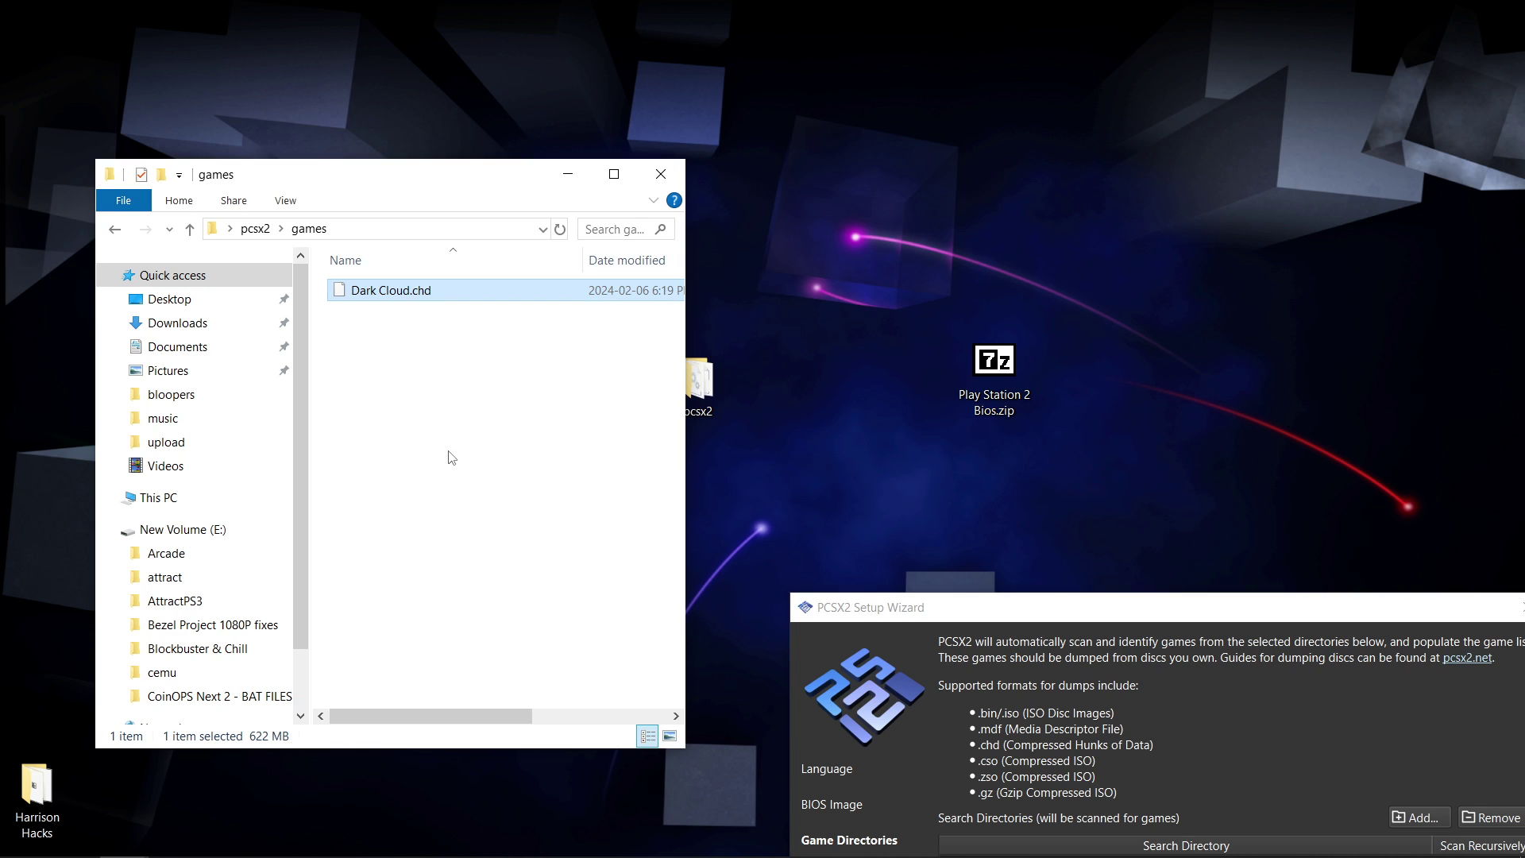
left_click(660, 173)
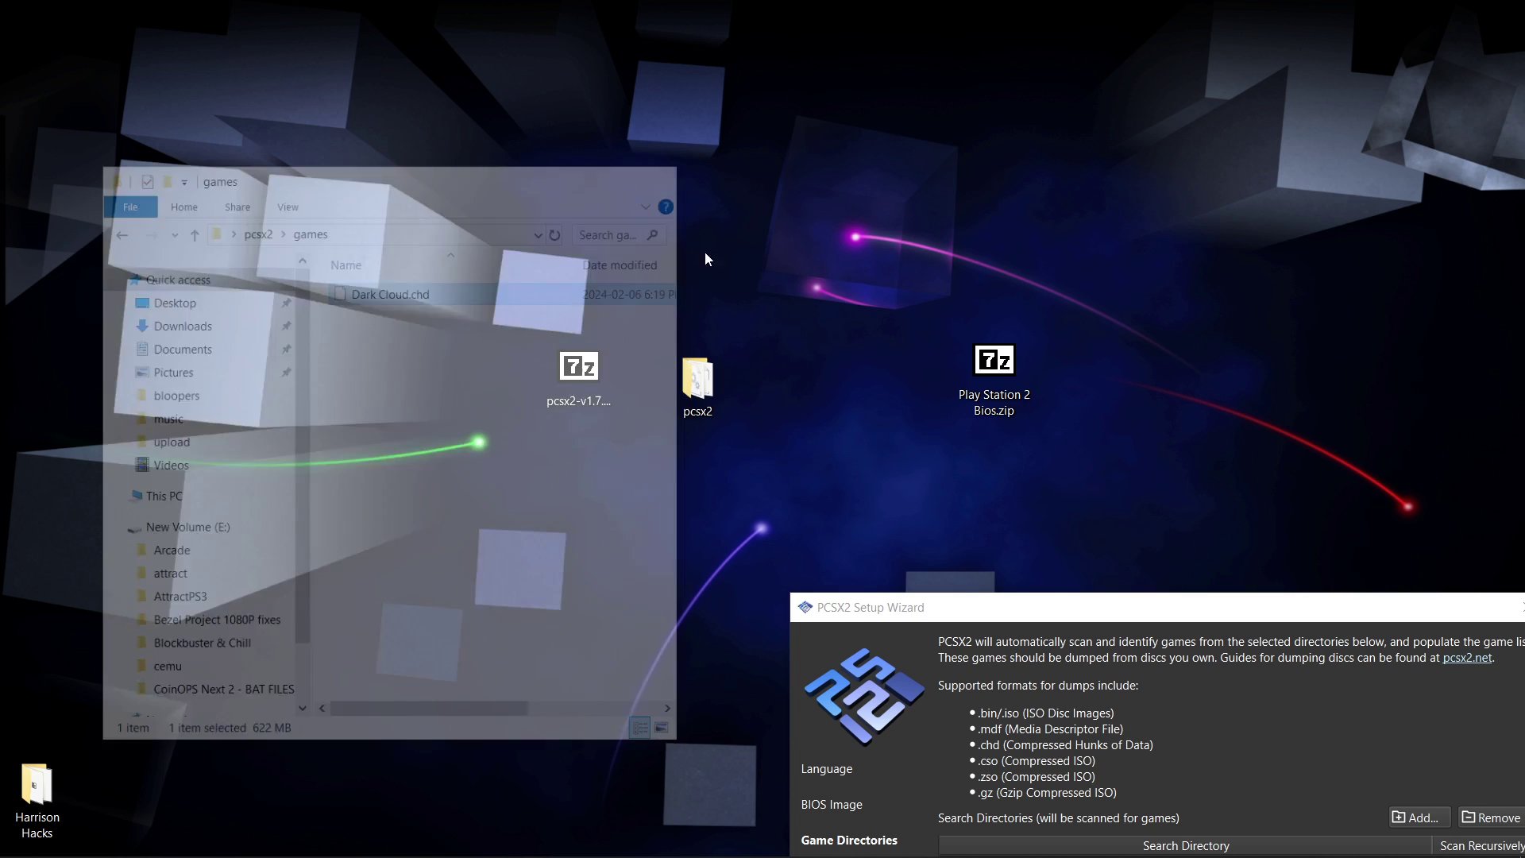
Add the pcsx2\games folder as a search directory without recursive scanning and continue to the controller setup page
left_click_drag(1012, 607, 564, 167)
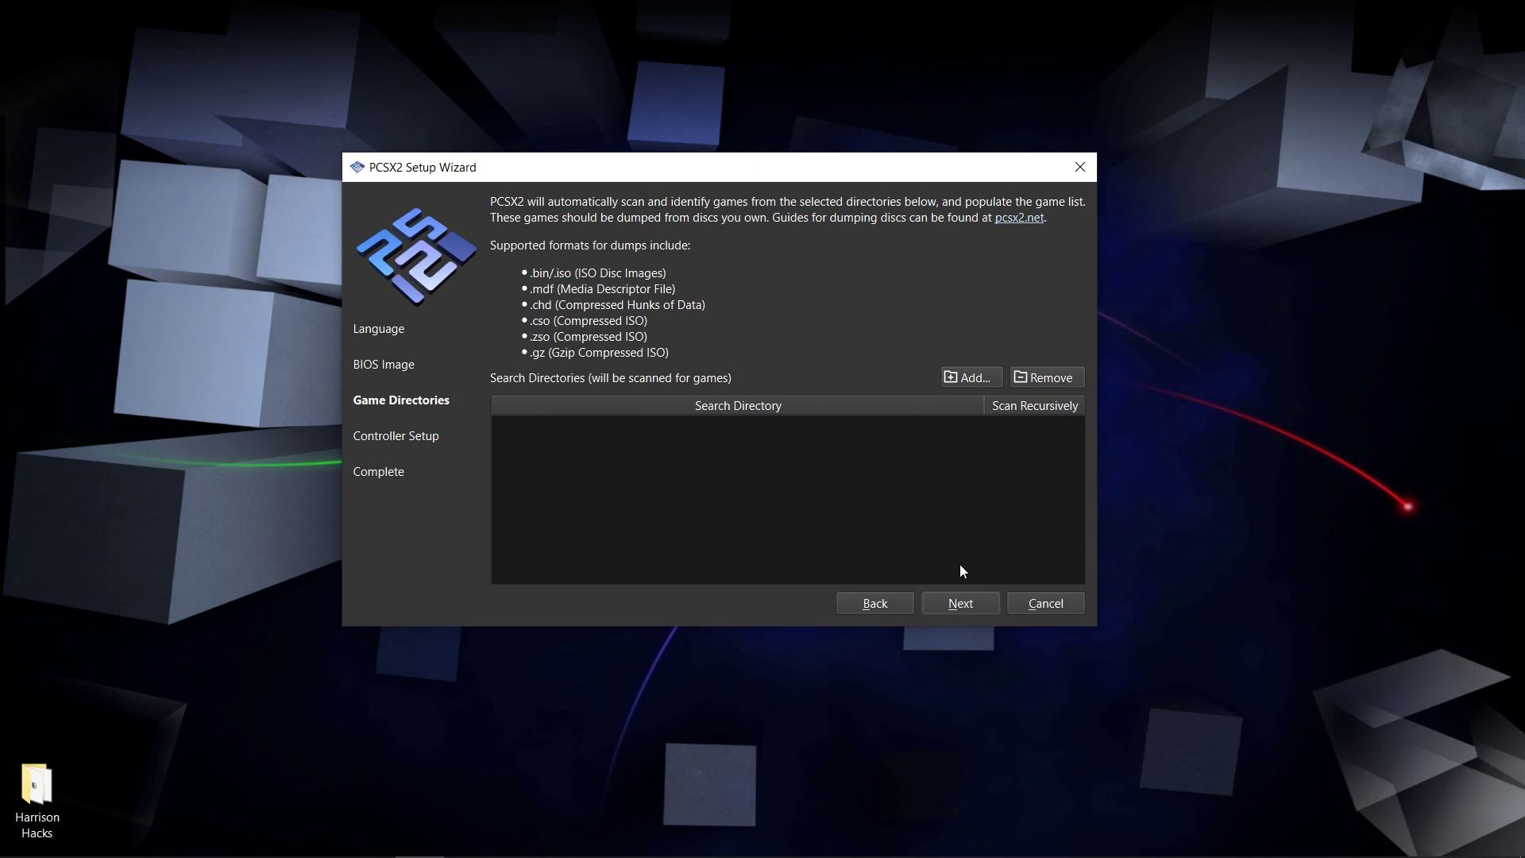
left_click(969, 378)
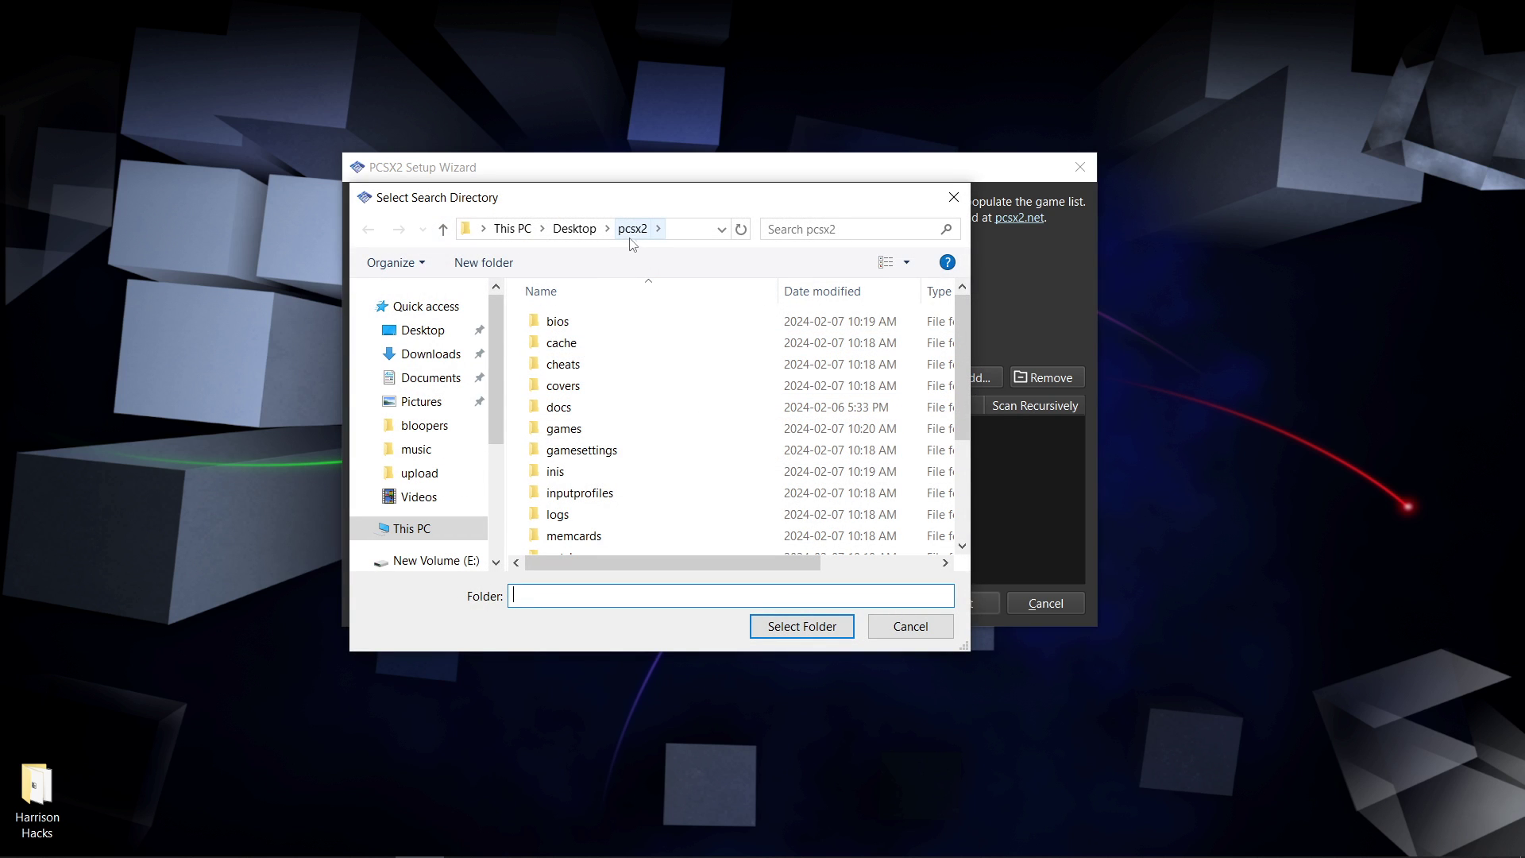
left_click(564, 429)
left_click(800, 627)
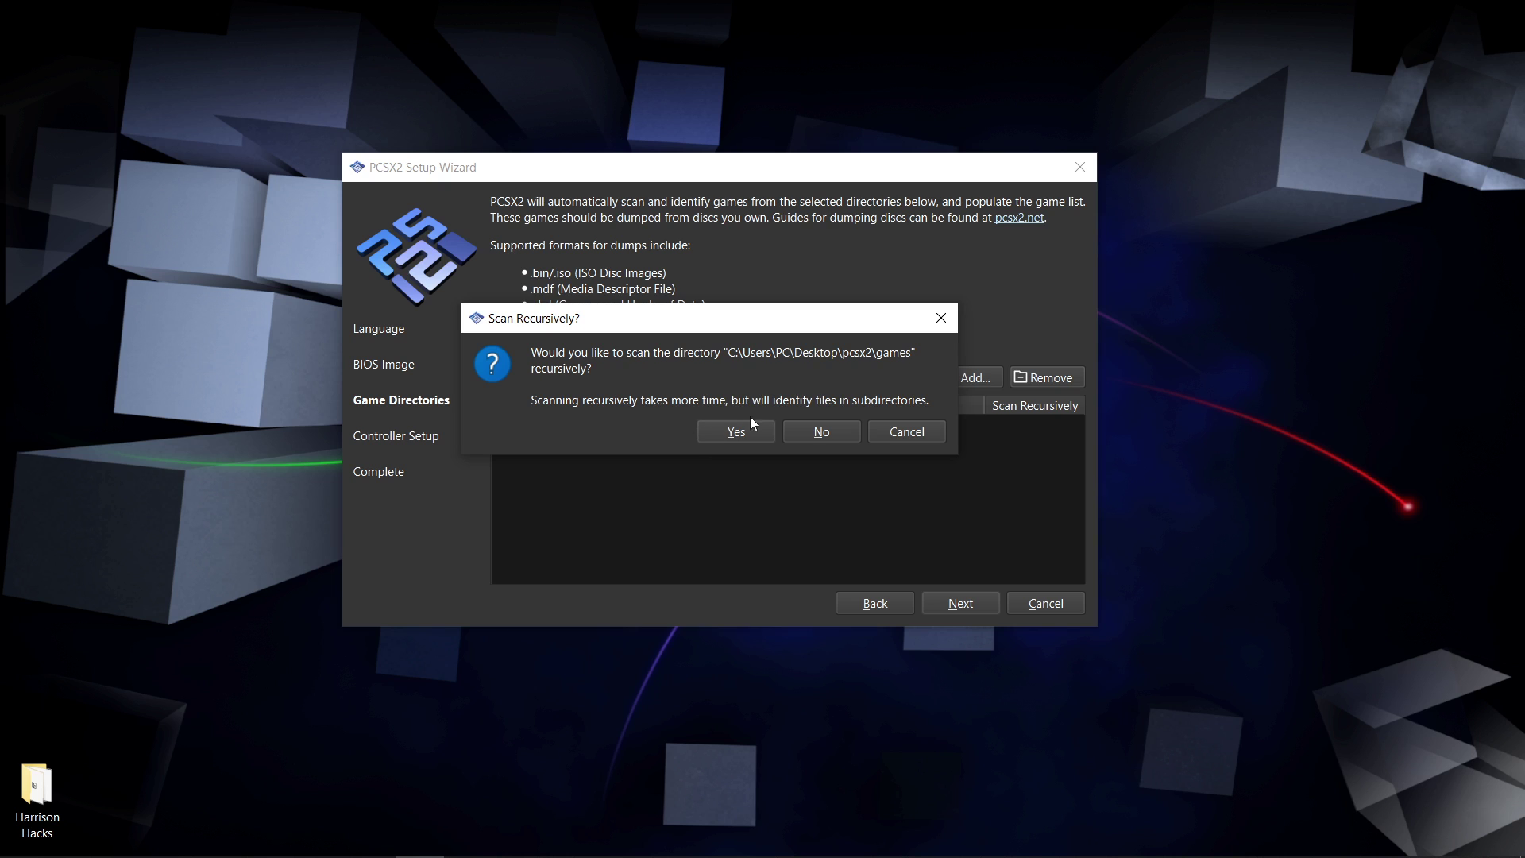
left_click(834, 434)
left_click(963, 609)
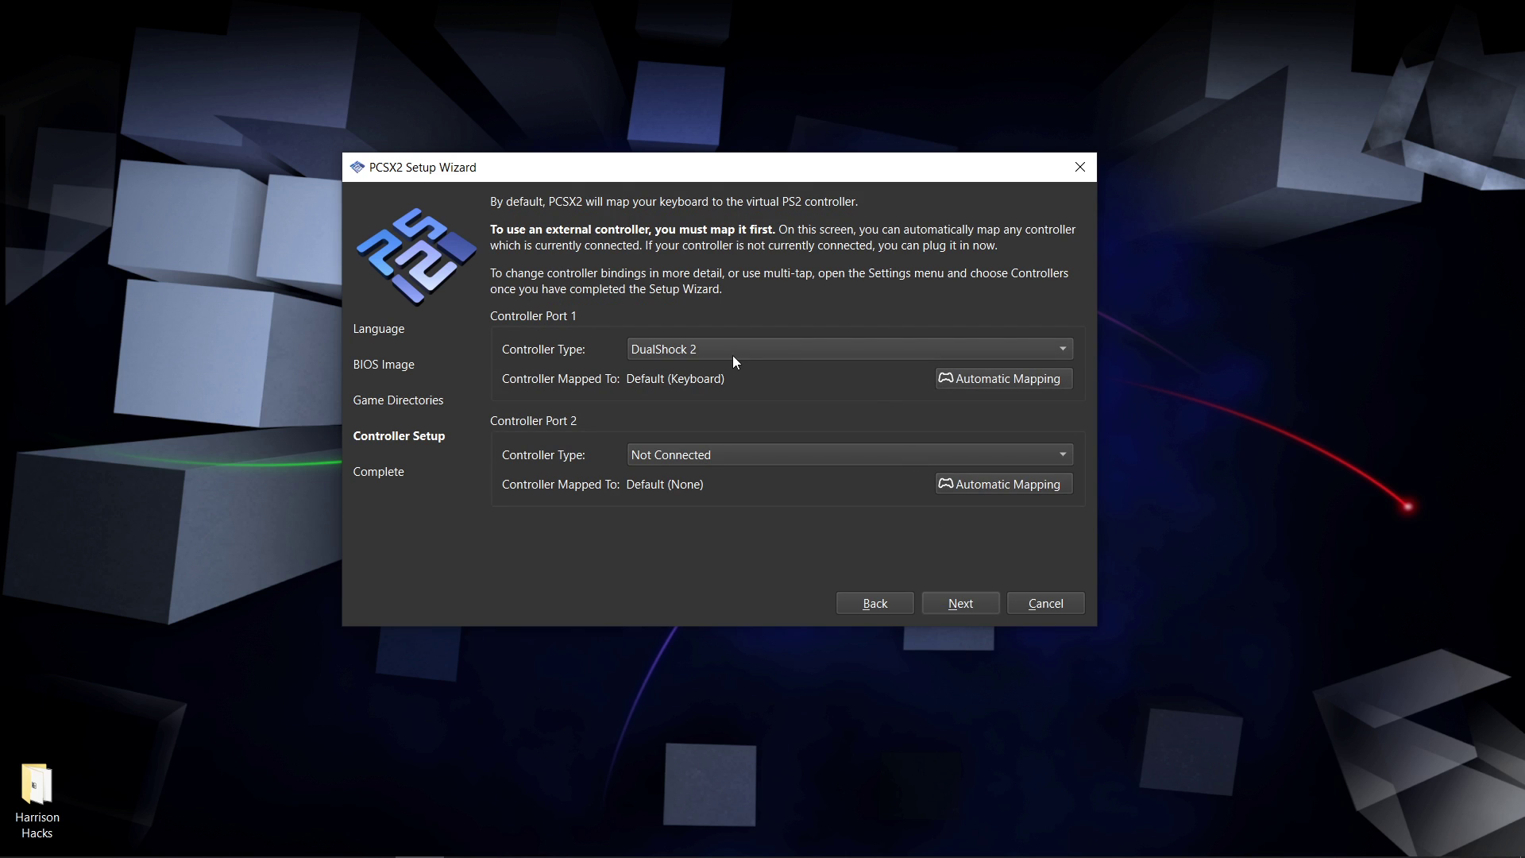
Automatically map Controller Port 1 to SDL-0 (XInput Controller) and finish the setup wizard
left_click(976, 379)
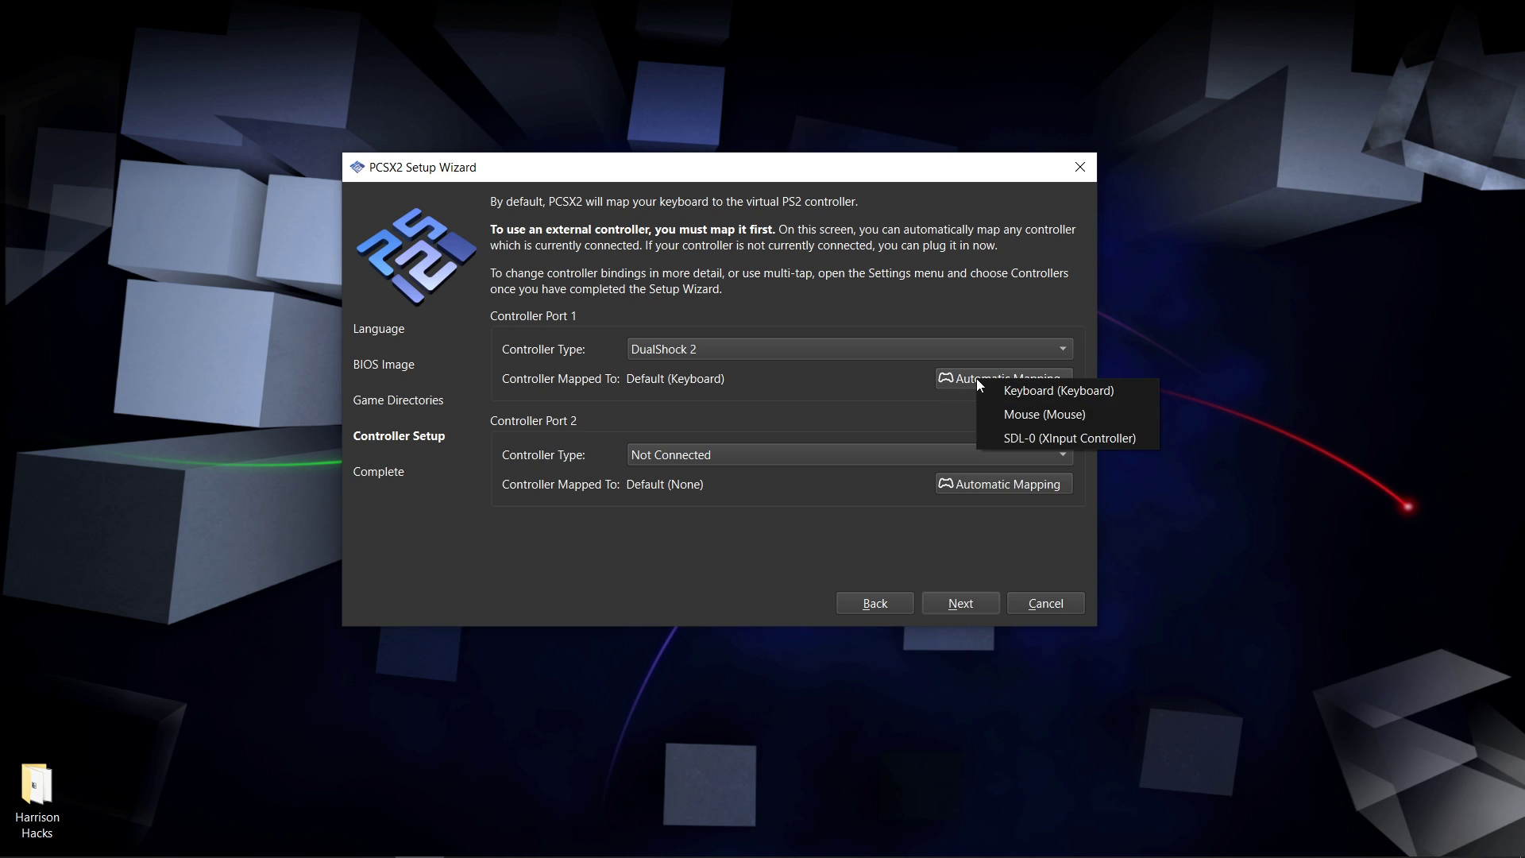
left_click(1037, 441)
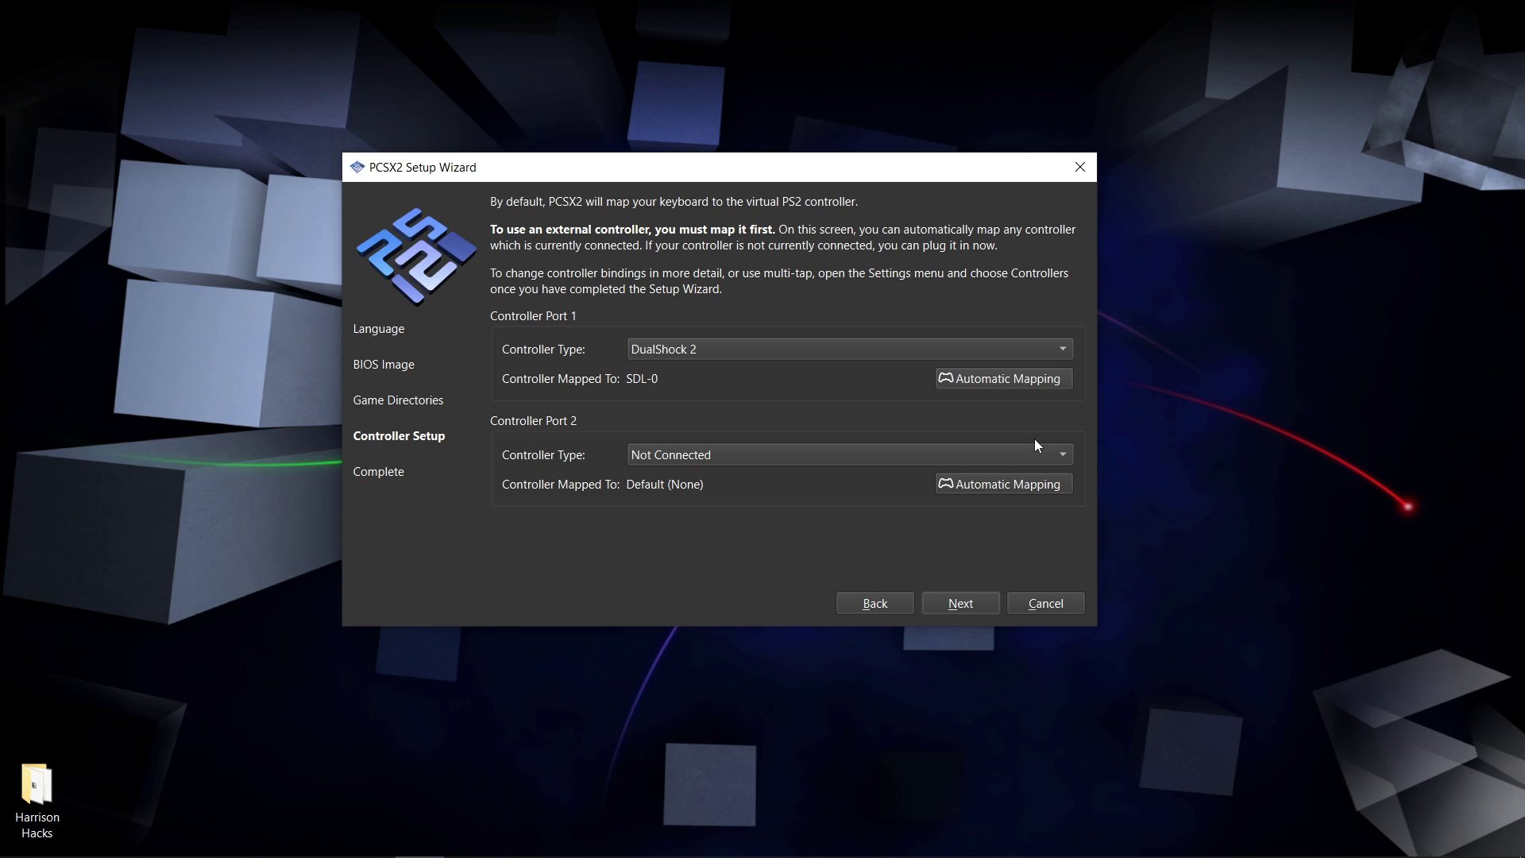
left_click(966, 603)
left_click(960, 603)
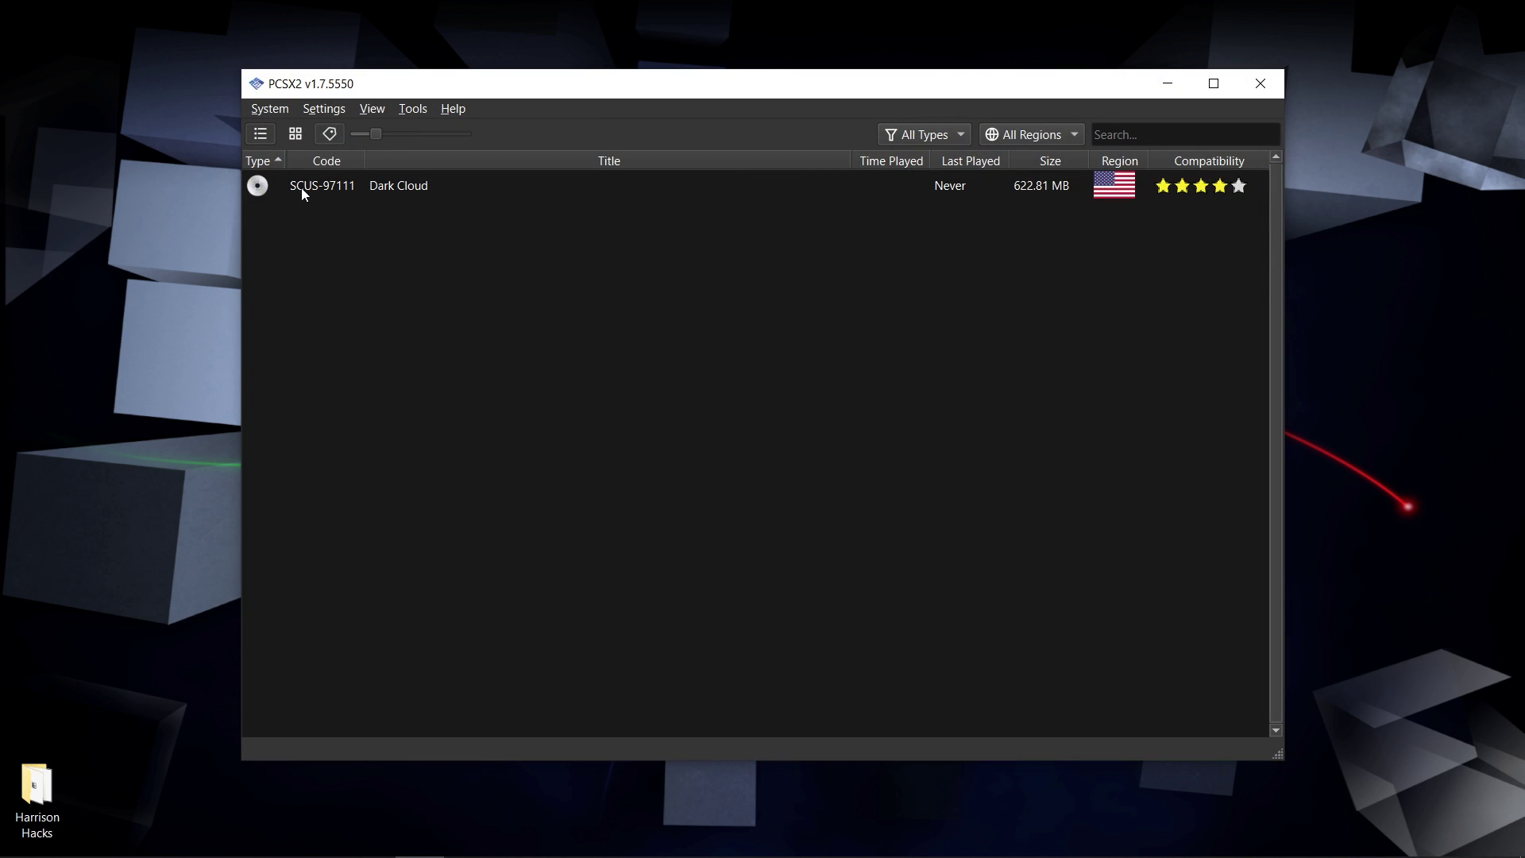
Close the emulator, look over the contents of the pcsx2 folder in a maximized window and close it
left_click(1259, 93)
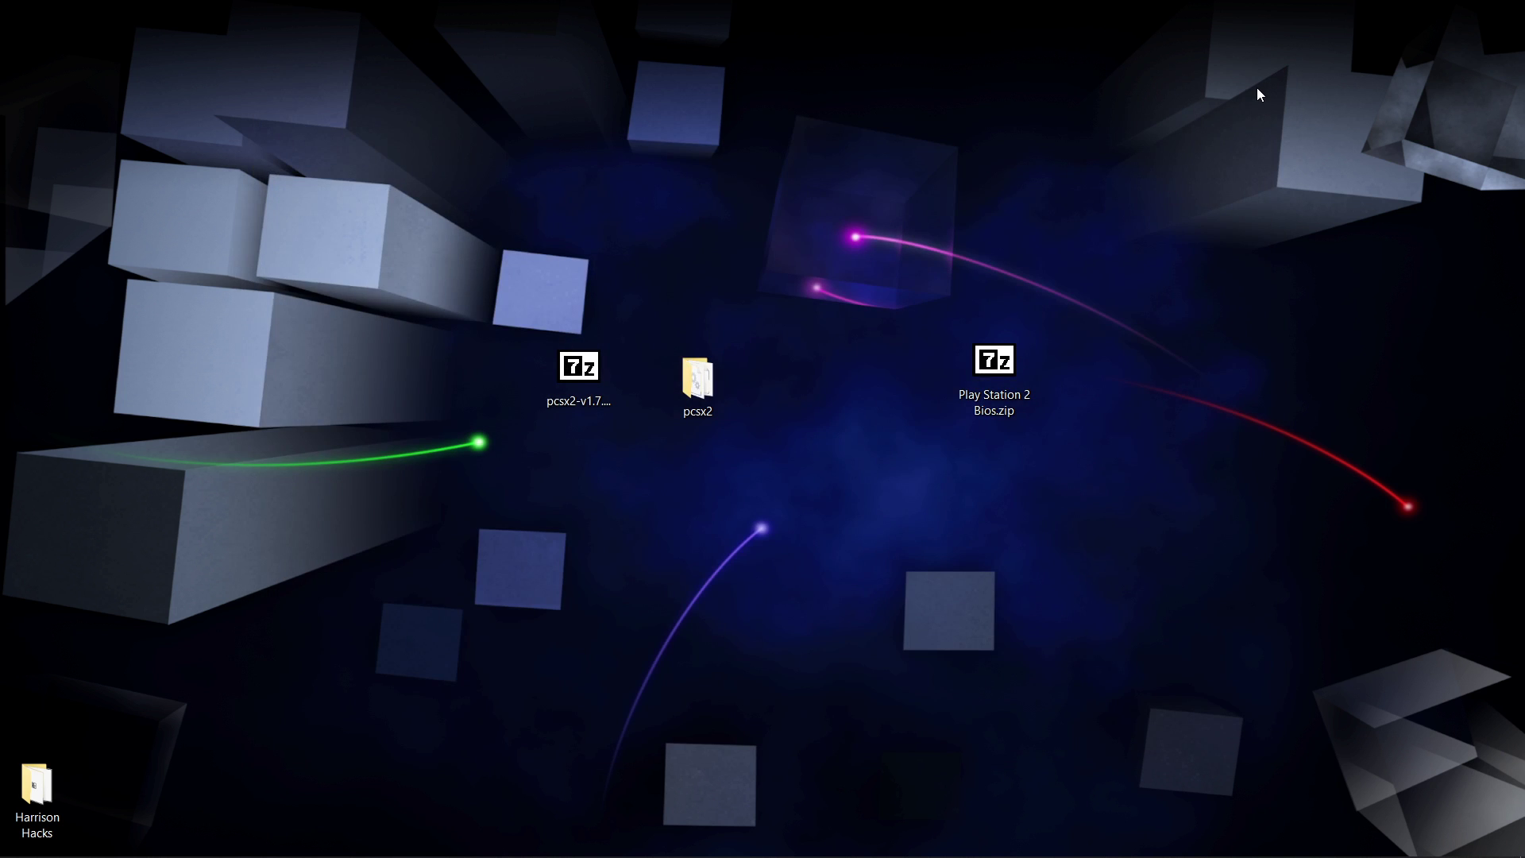
double_click(693, 391)
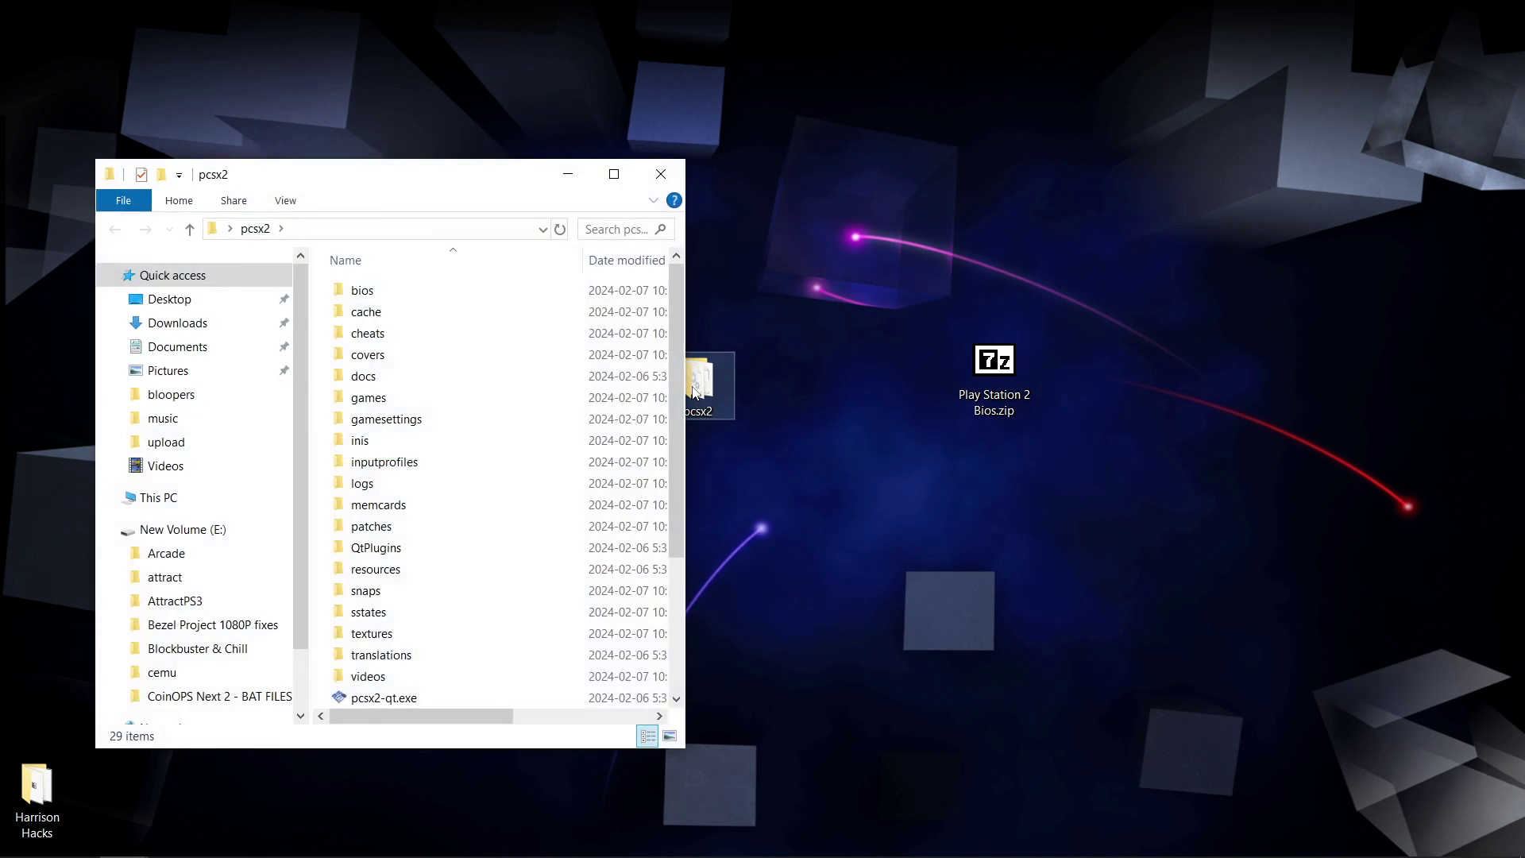
left_click(614, 176)
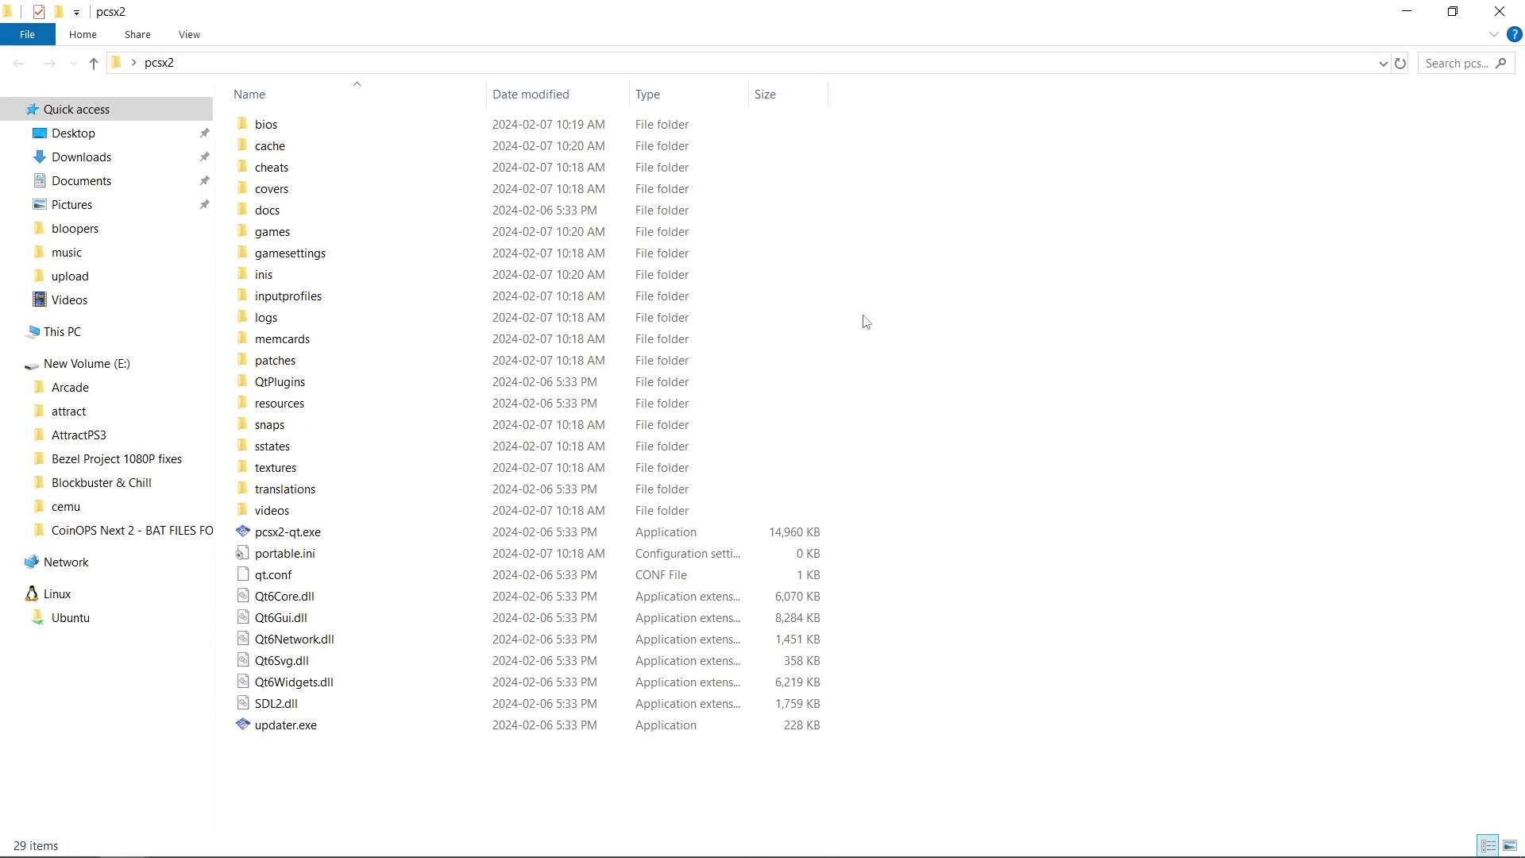
left_click(1493, 9)
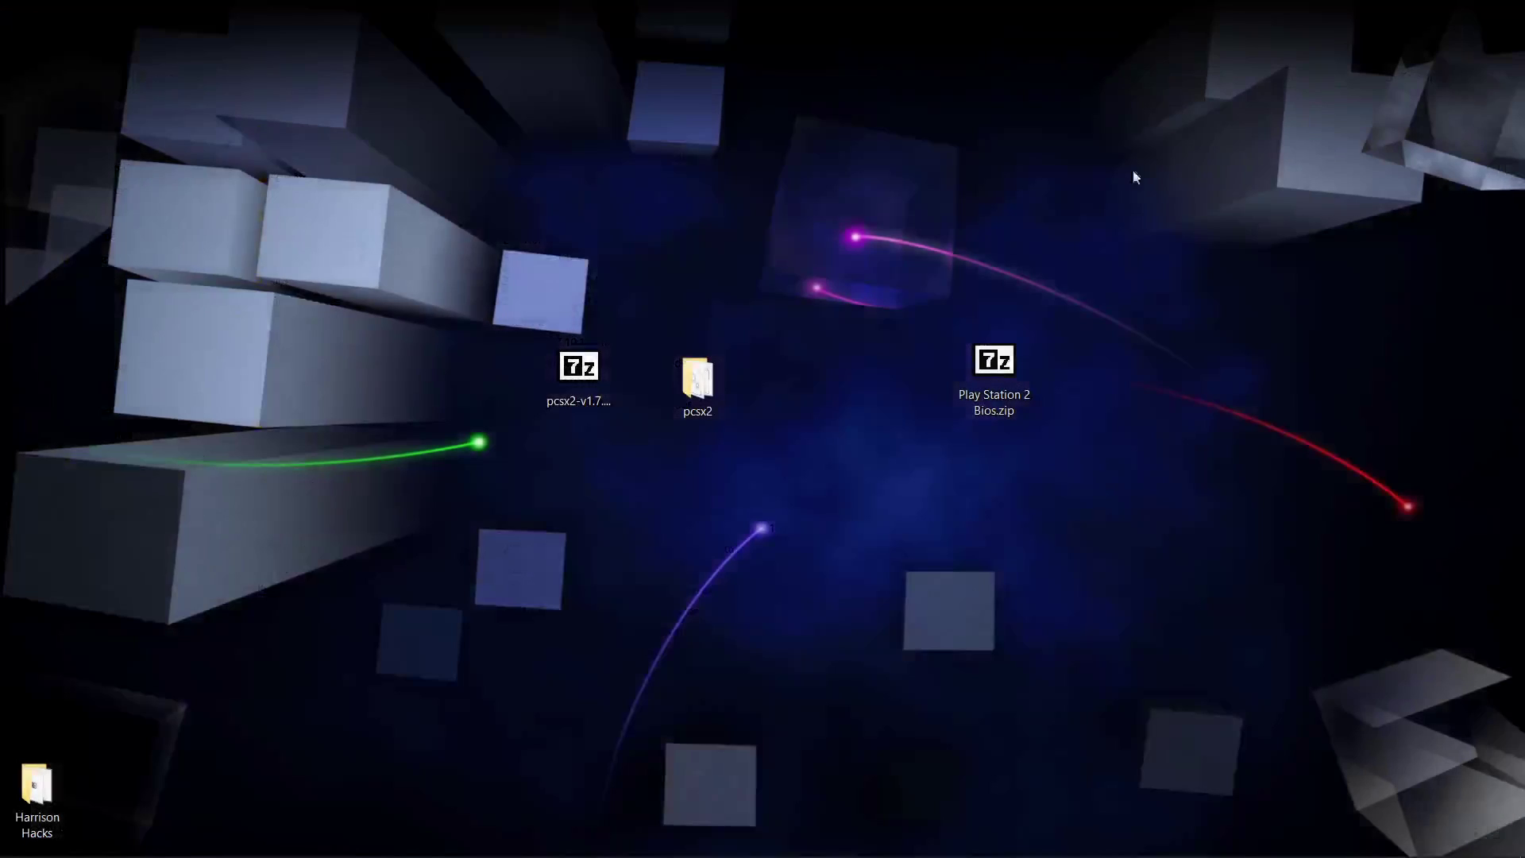
Create a desktop folder with the default name New folder and move the pcsx2 folder into it
right_click(745, 490)
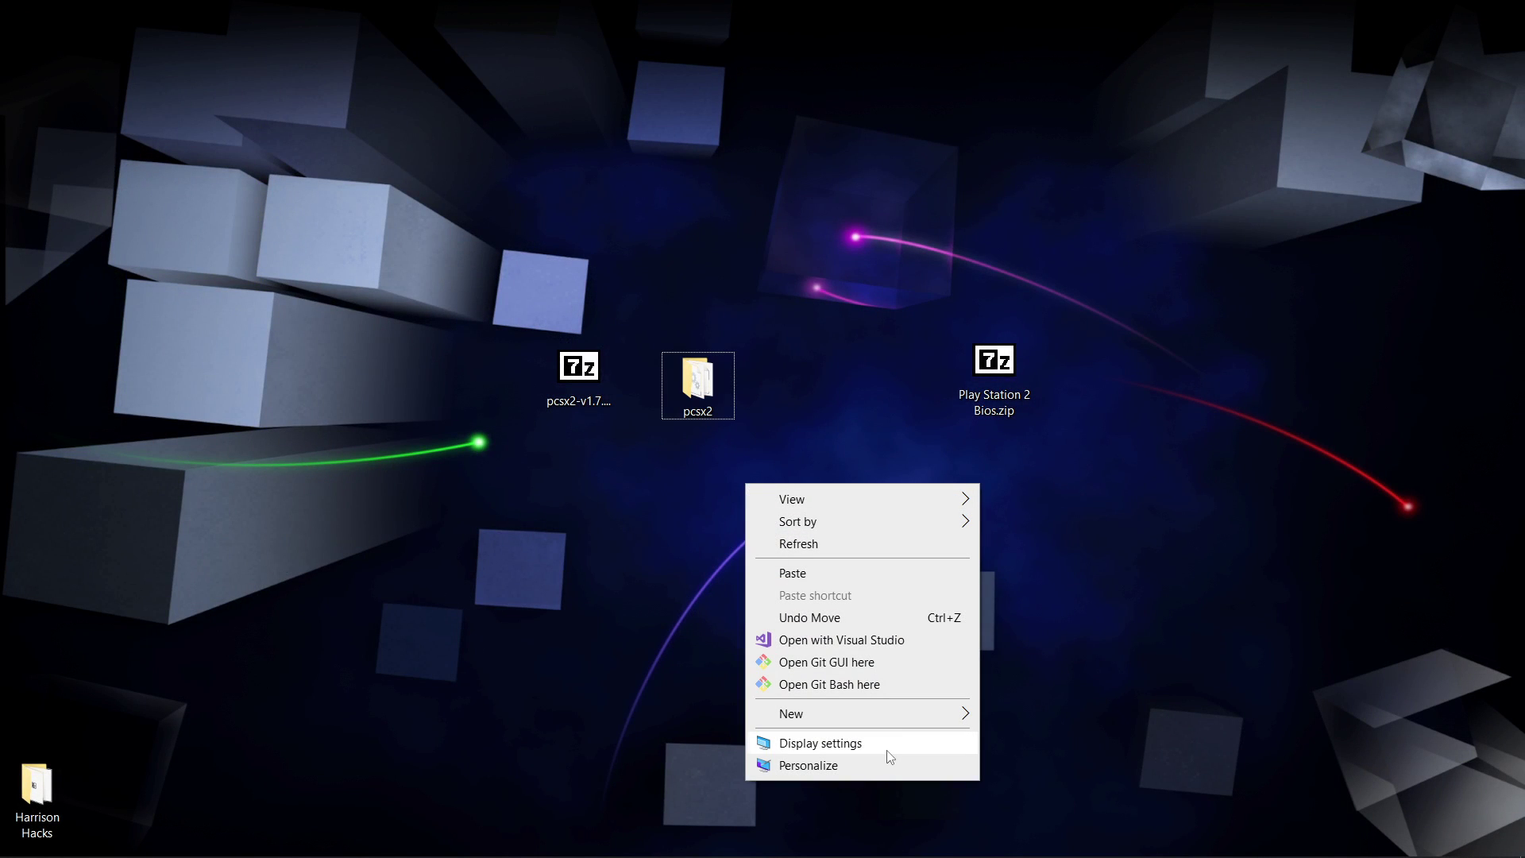
mouse_move(893, 721)
left_click(1025, 715)
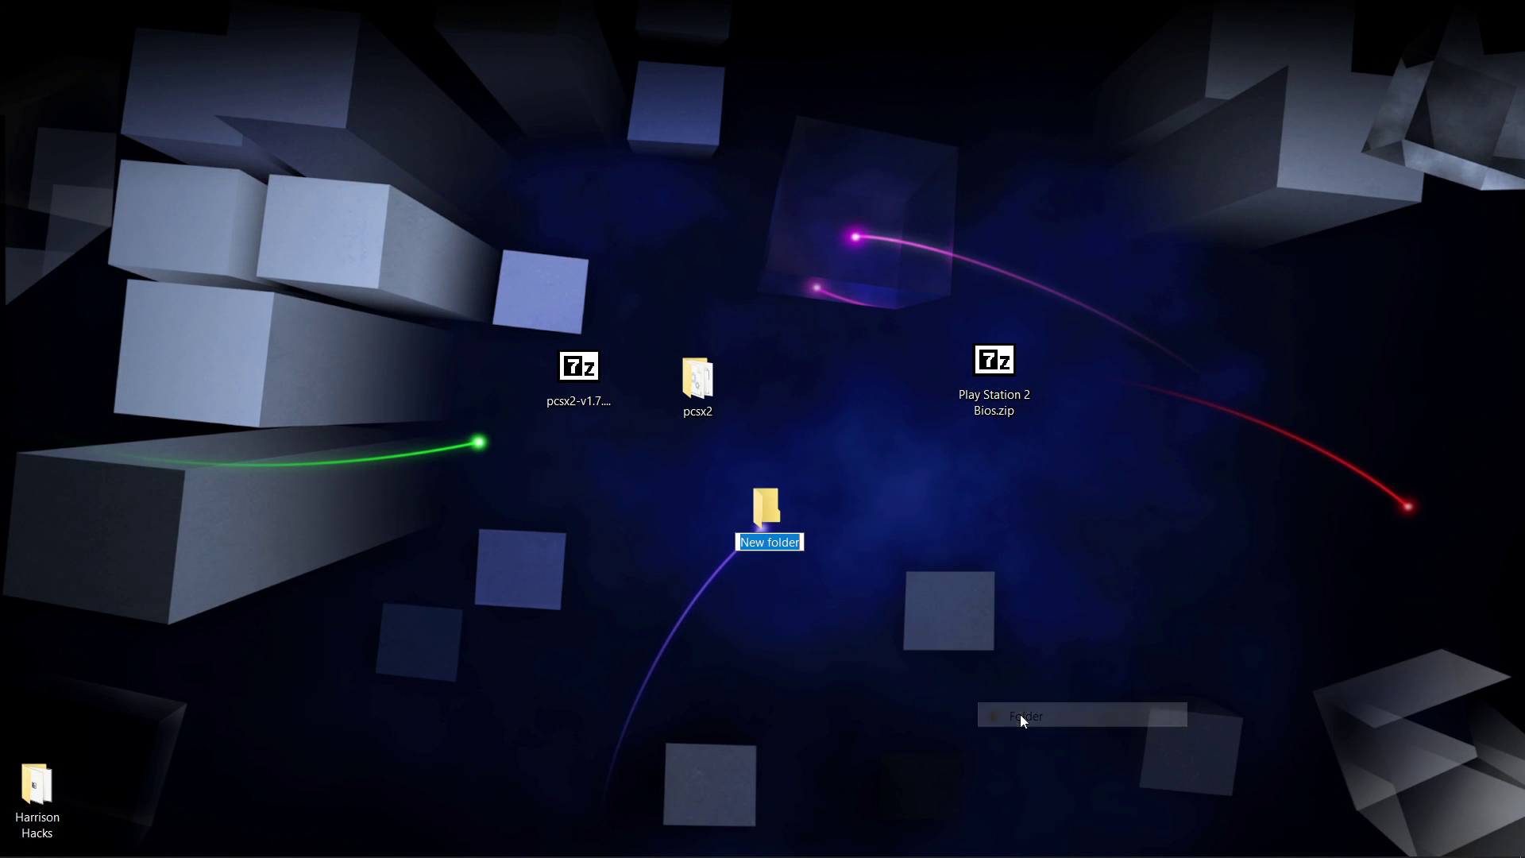
key("Return")
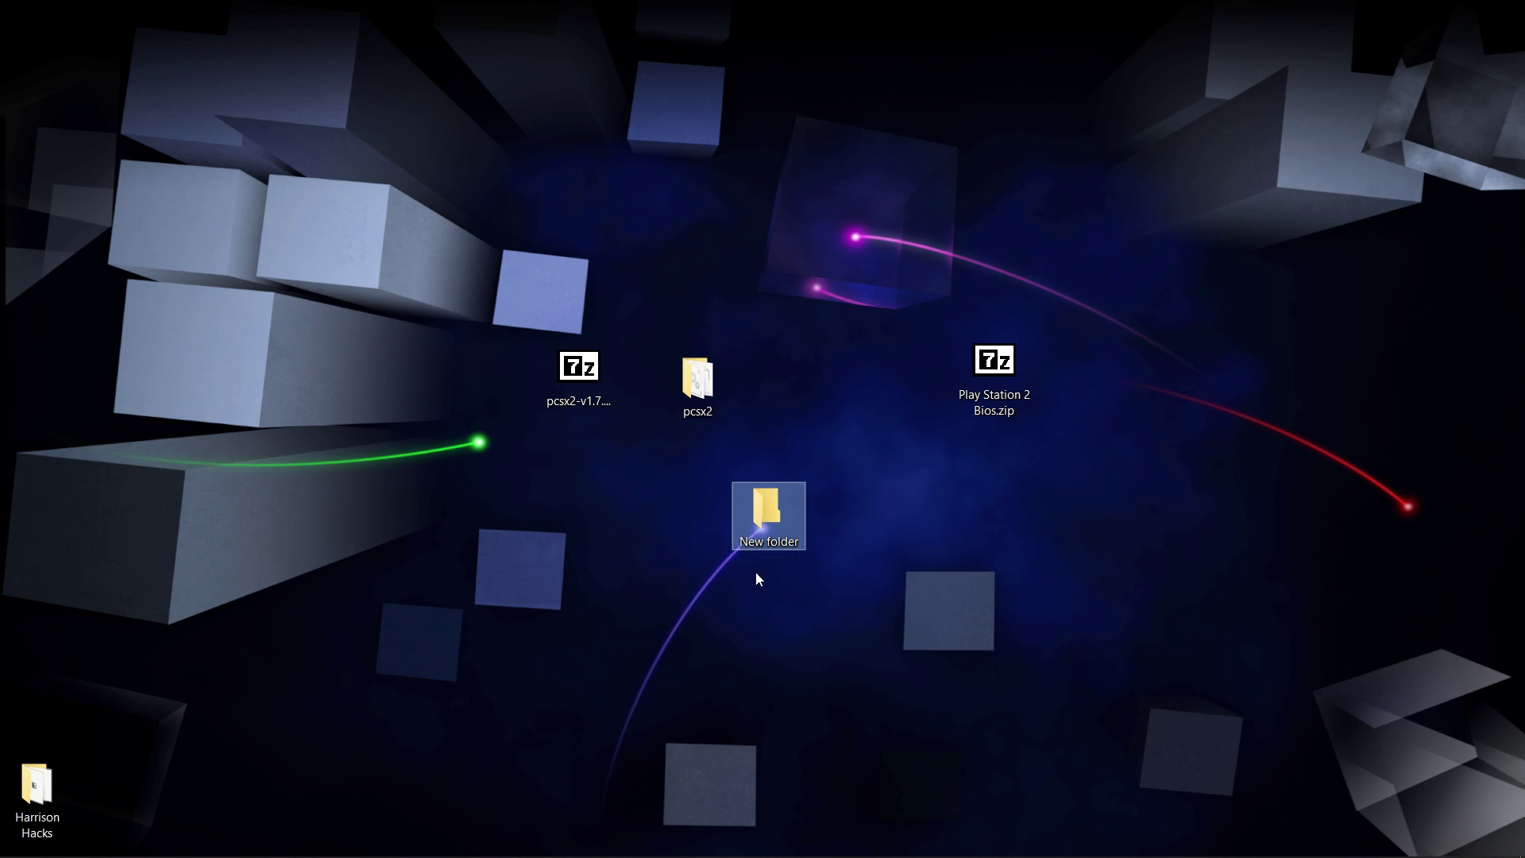
left_click_drag(697, 379, 791, 509)
Launch pcsx2-qt.exe from the relocated pcsx2 folder, check the game list and close the emulator
double_click(790, 507)
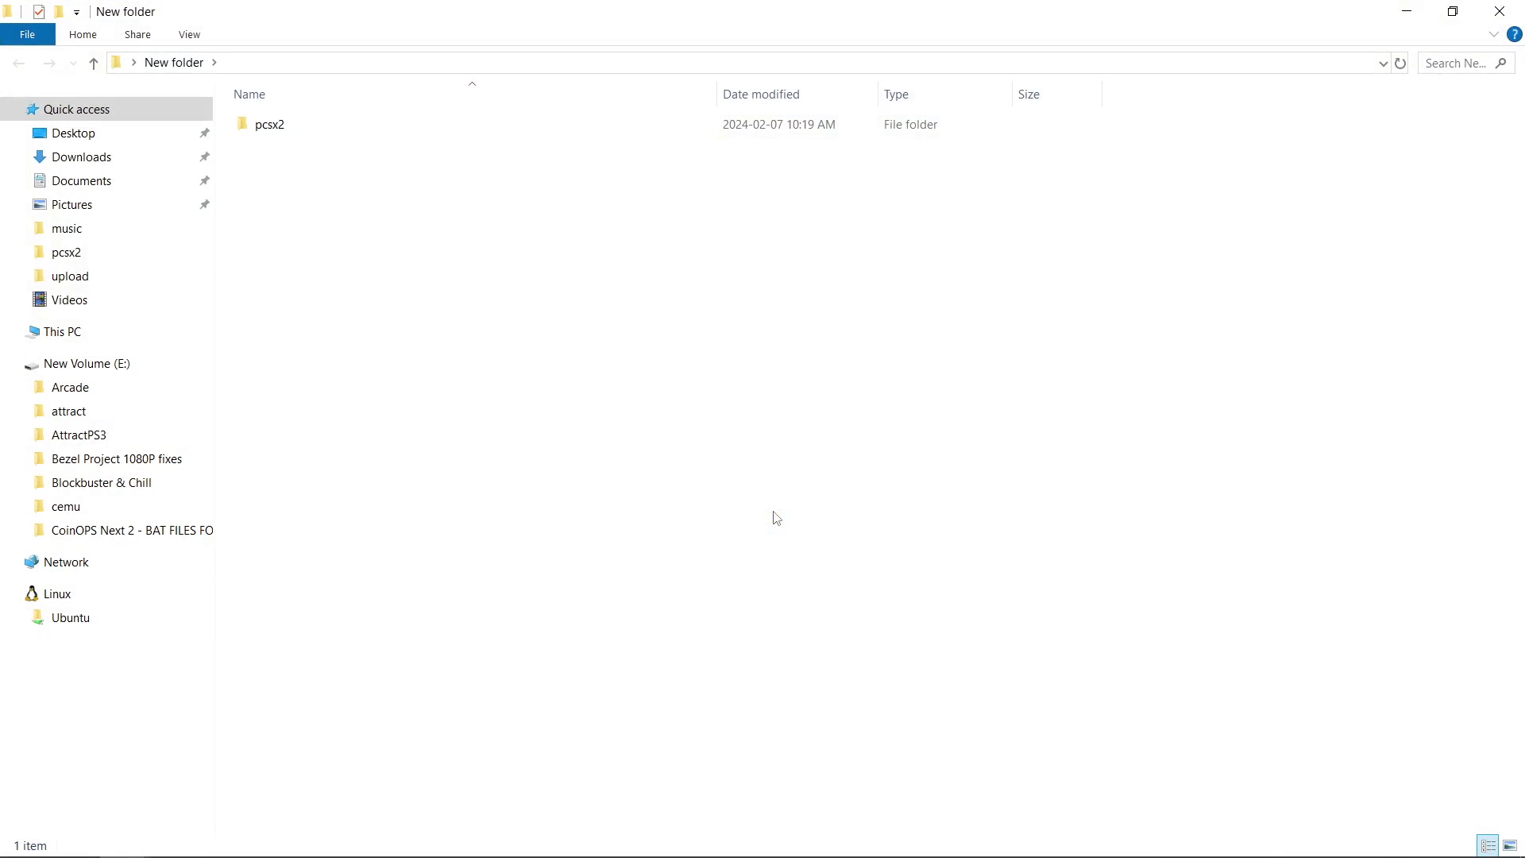
double_click(282, 125)
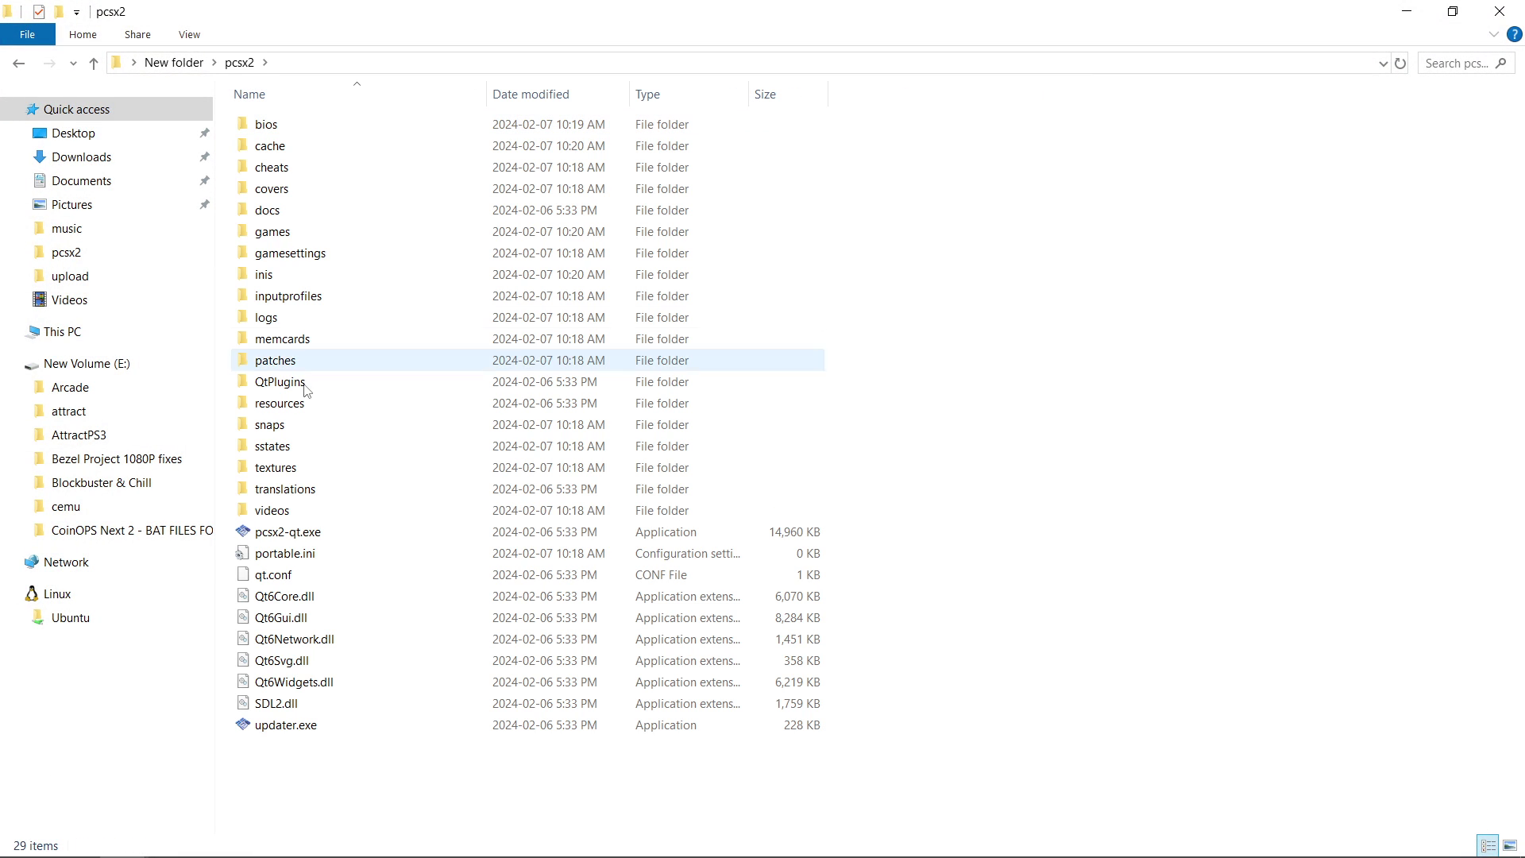
left_click(279, 534)
double_click(280, 534)
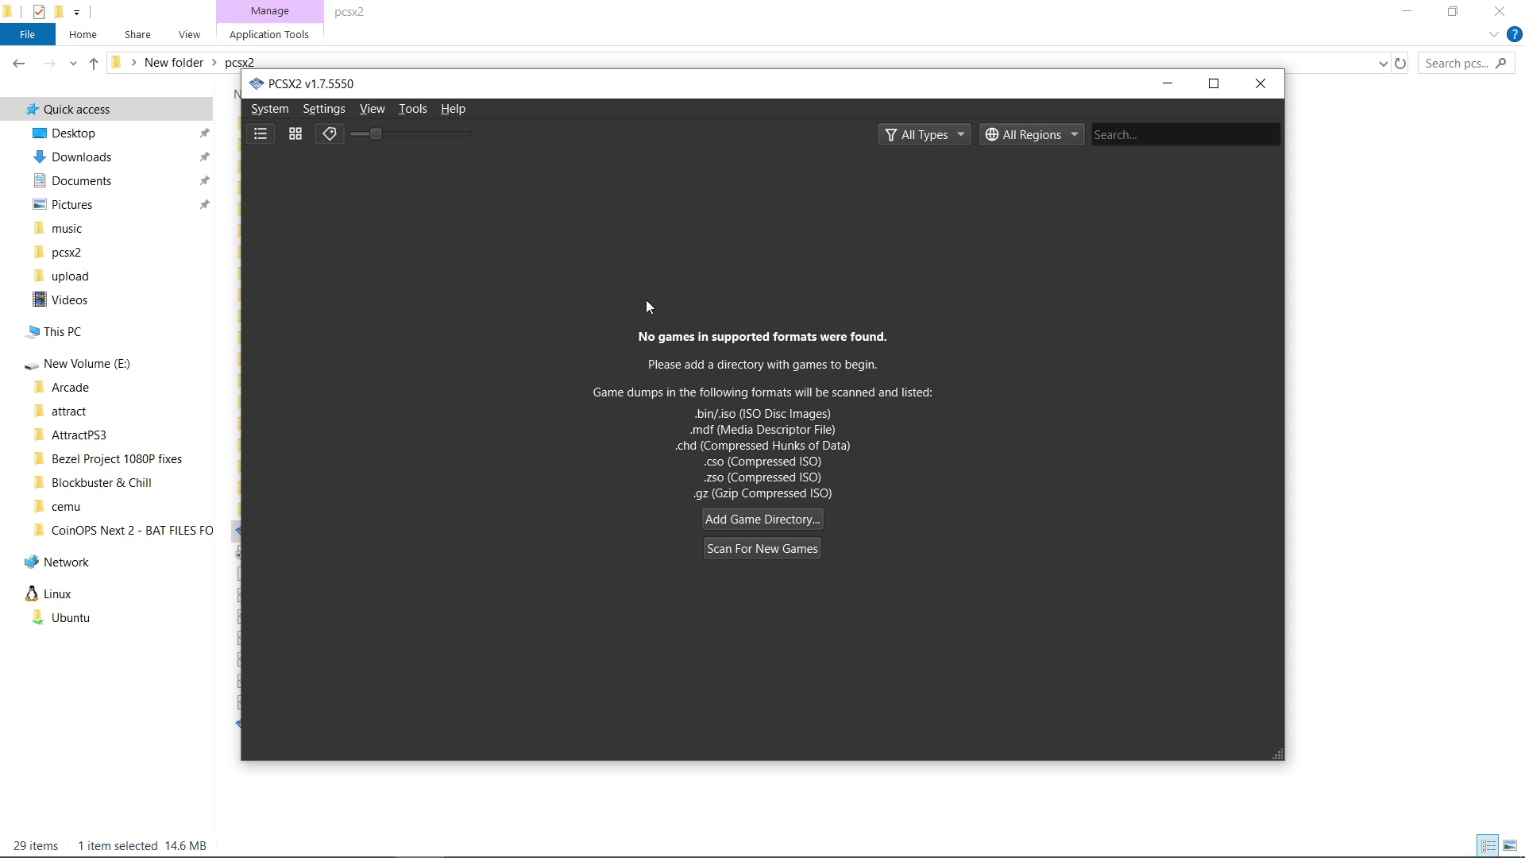
left_click(1254, 93)
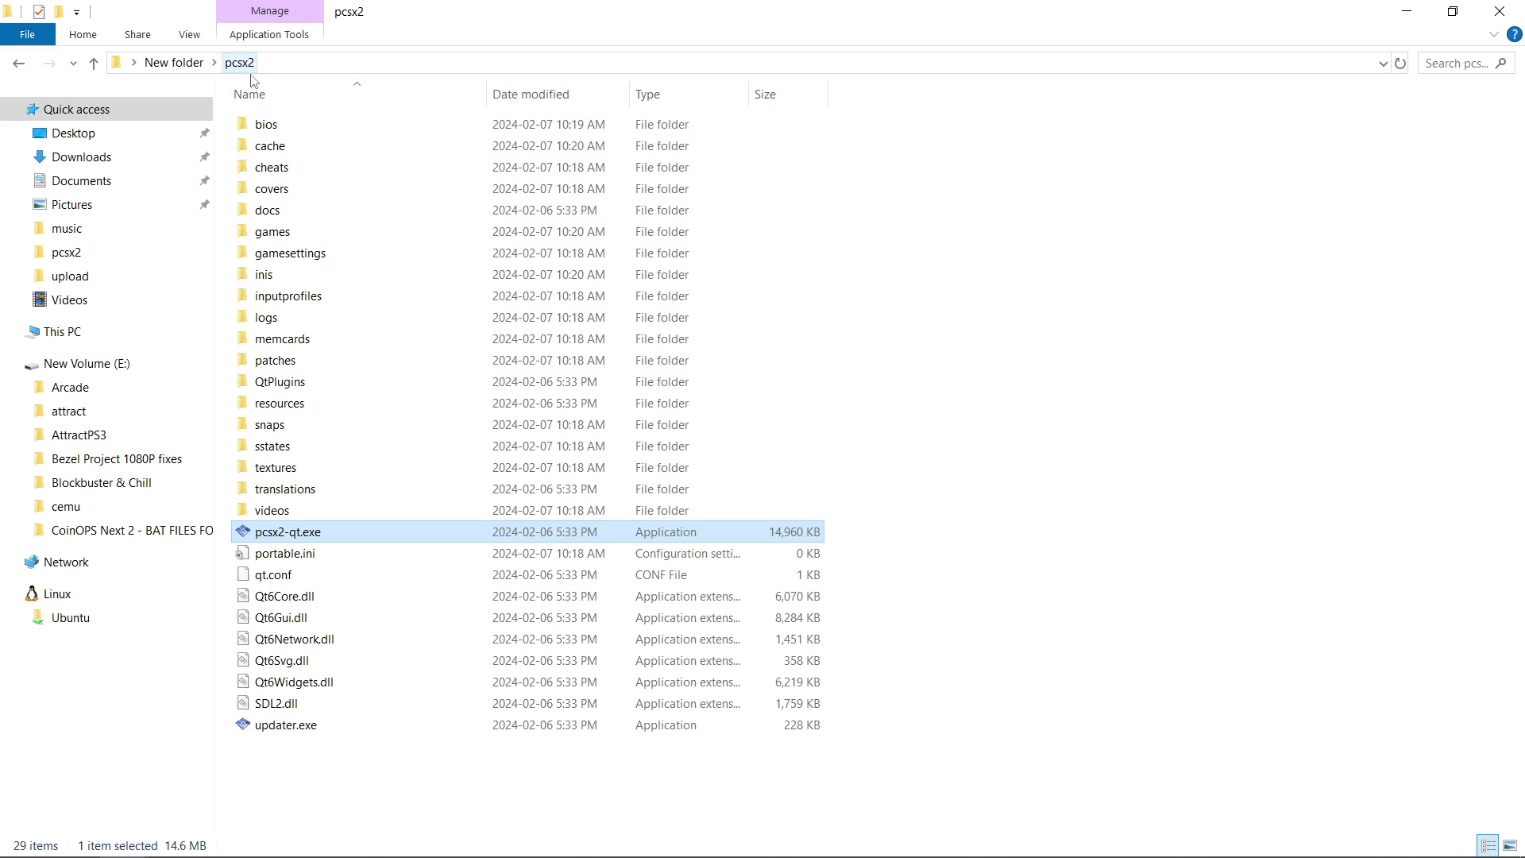
Open PCSX2.ini from the inis folder for editing in Notepad
double_click(270, 280)
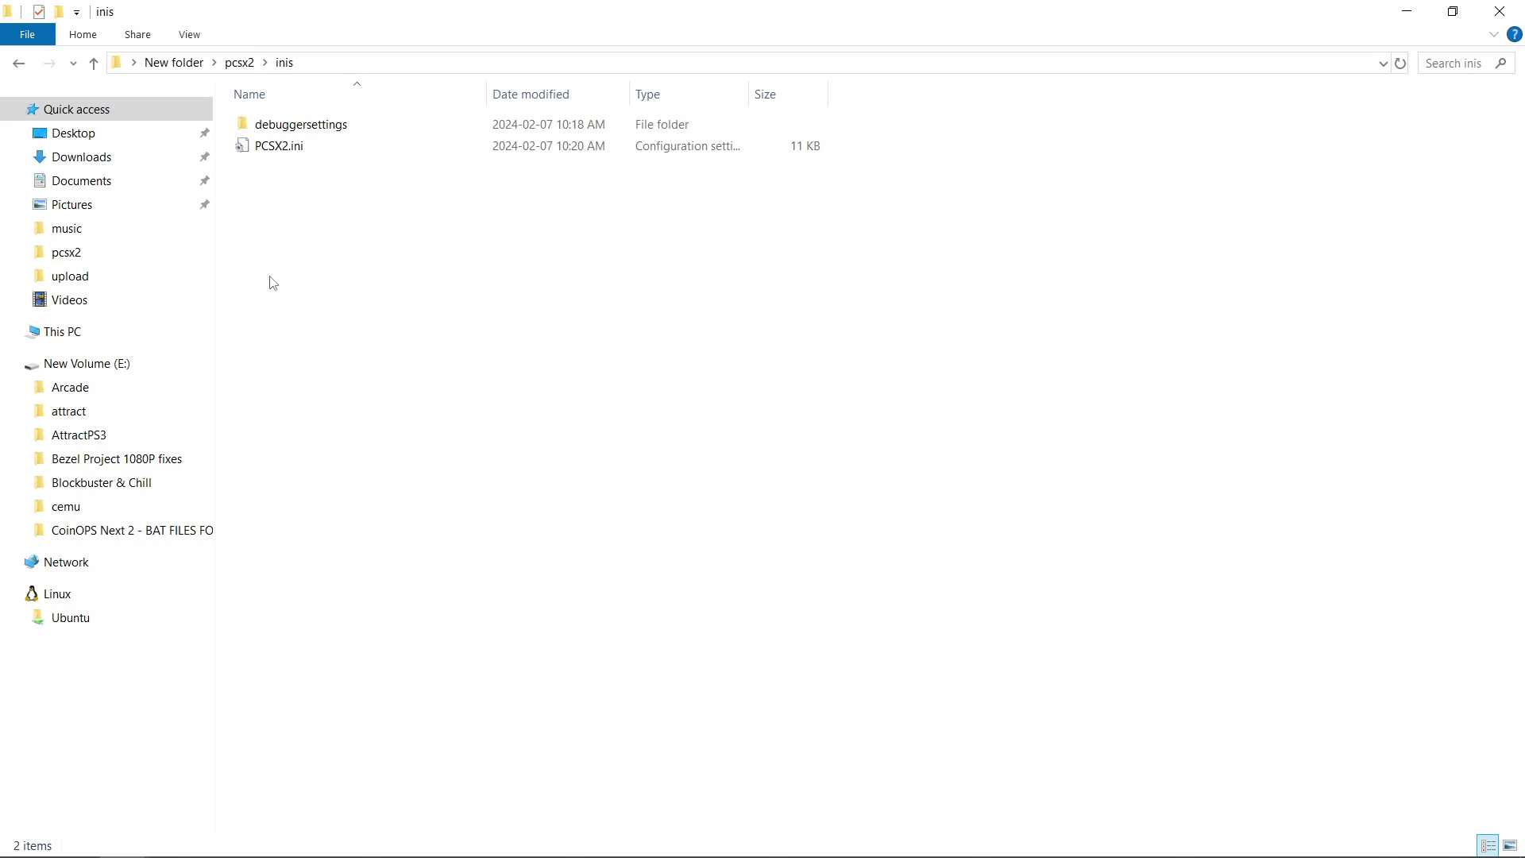
left_click(277, 151)
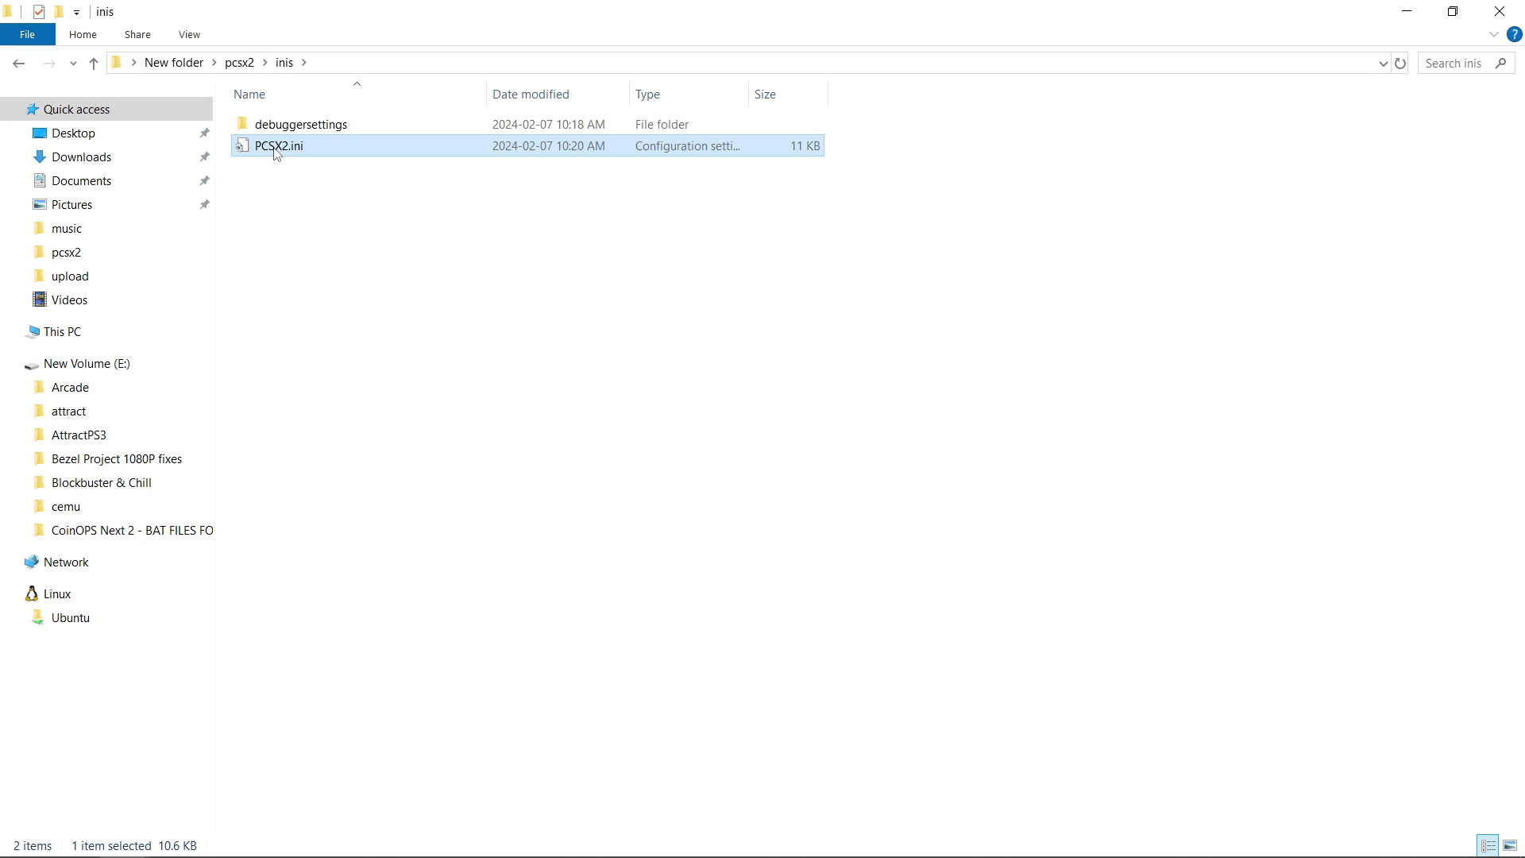
right_click(277, 151)
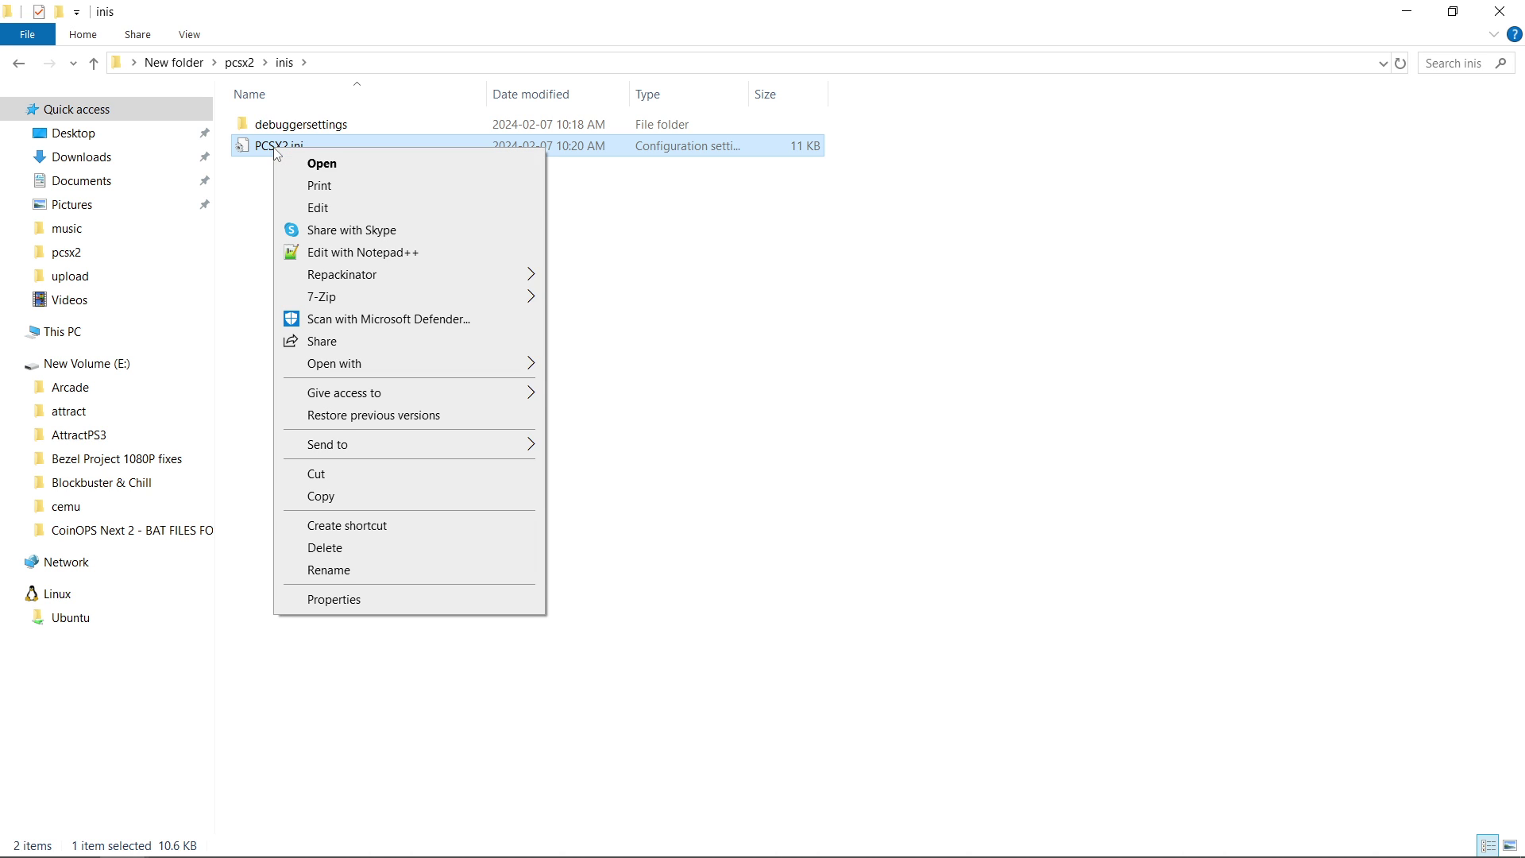
left_click(332, 208)
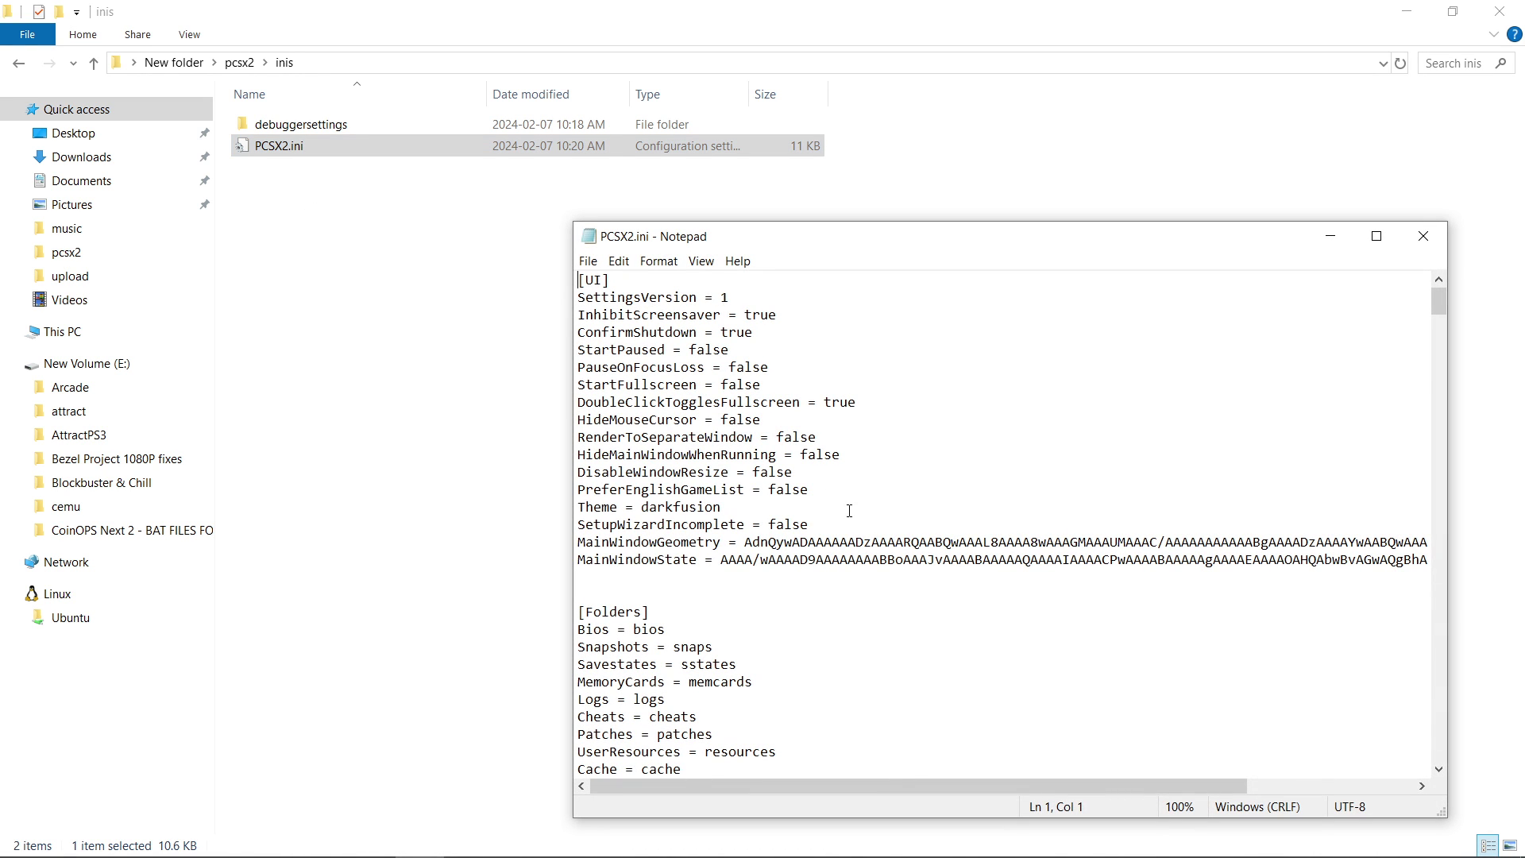
Shorten the Paths value under [GameList] in PCSX2.ini to the relative path games, save the file and close it
left_click_drag(1436, 303, 1438, 769)
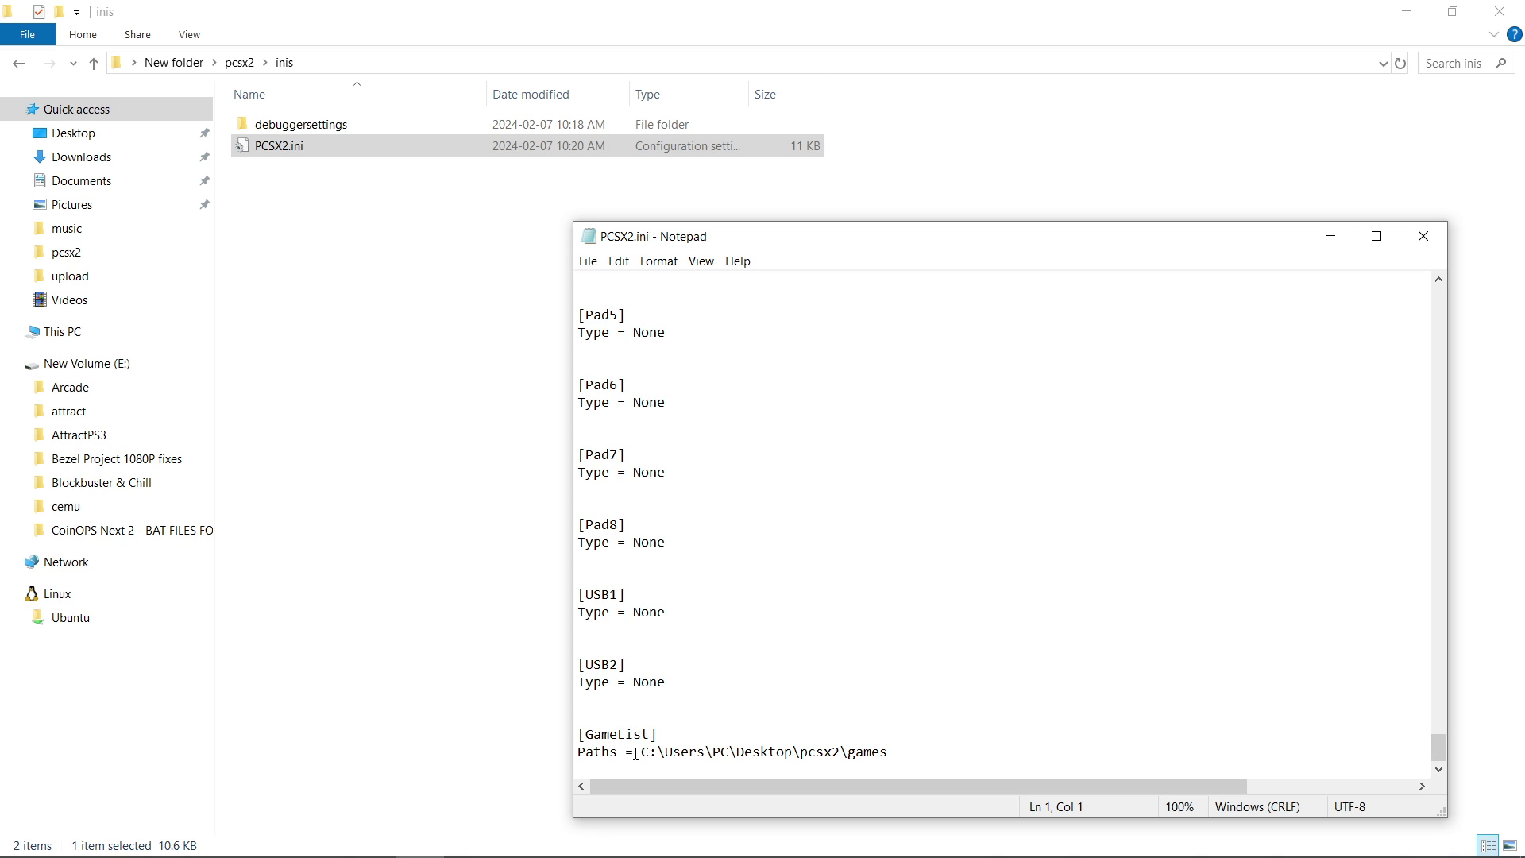
left_click_drag(850, 753, 644, 756)
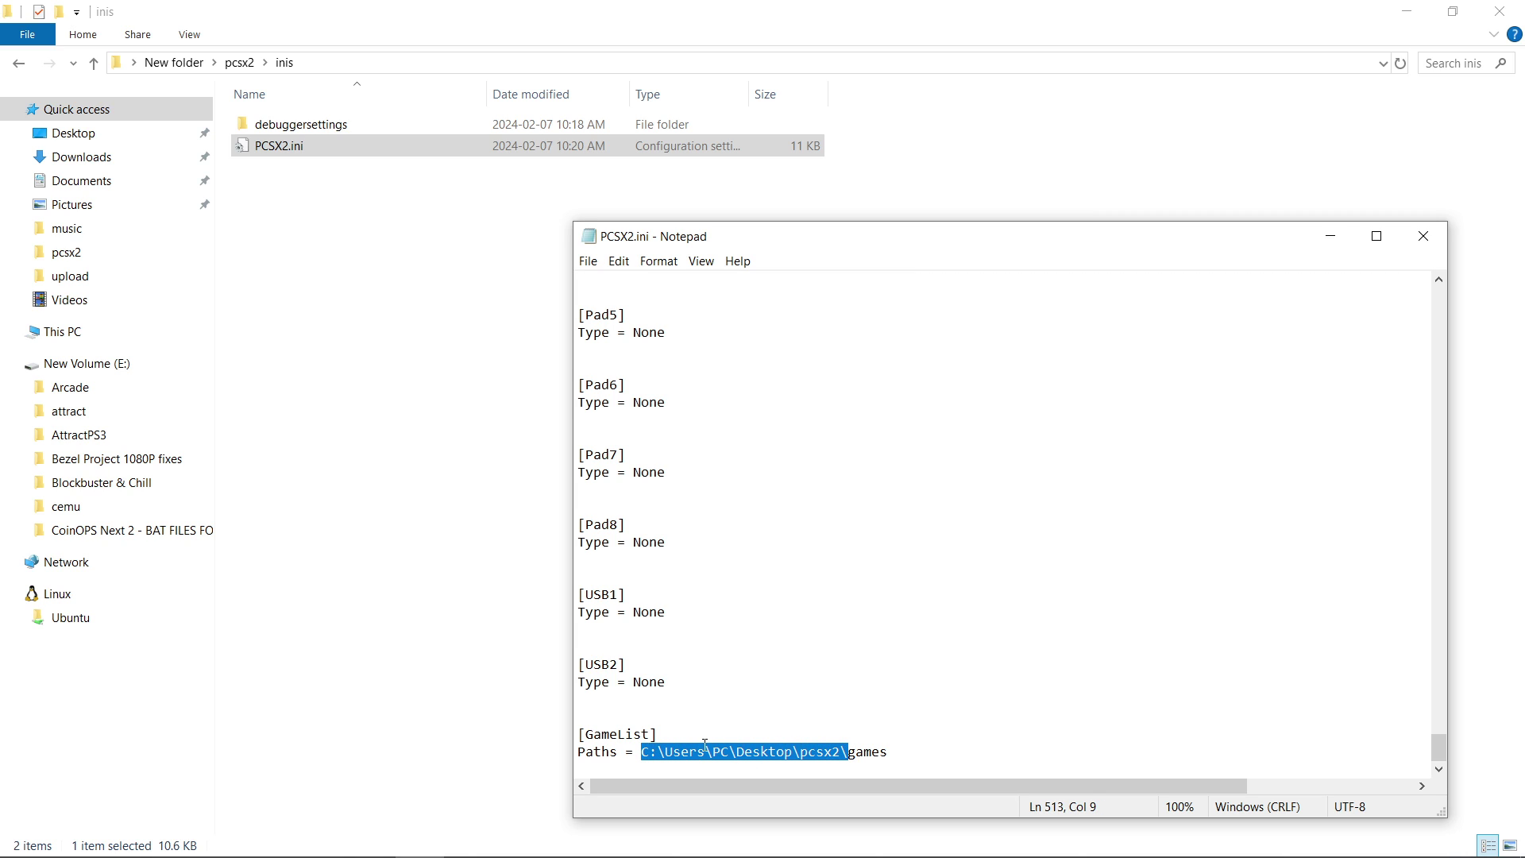
key("Delete")
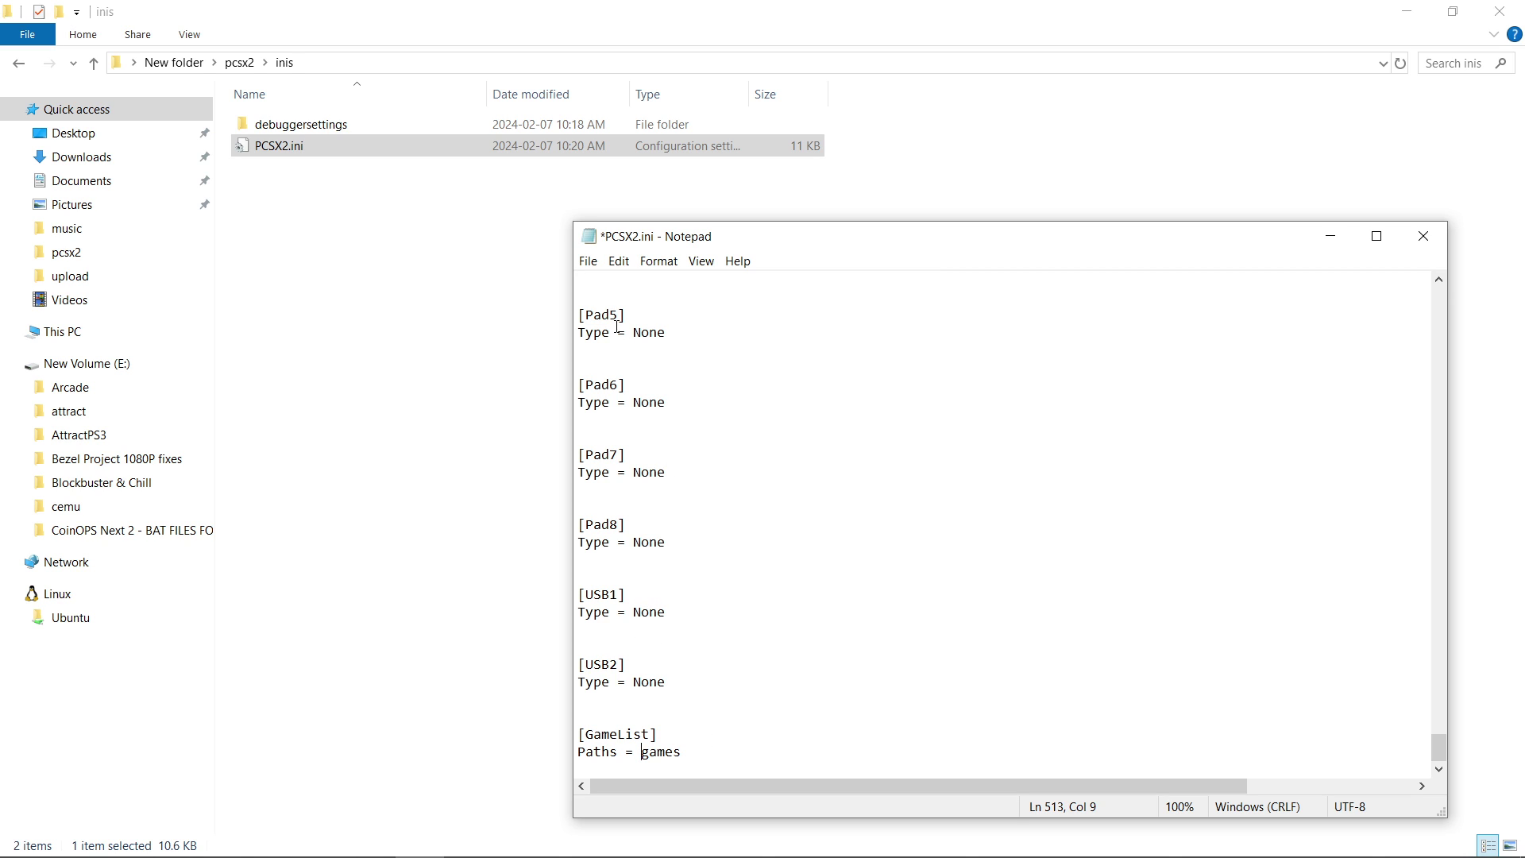
left_click(594, 266)
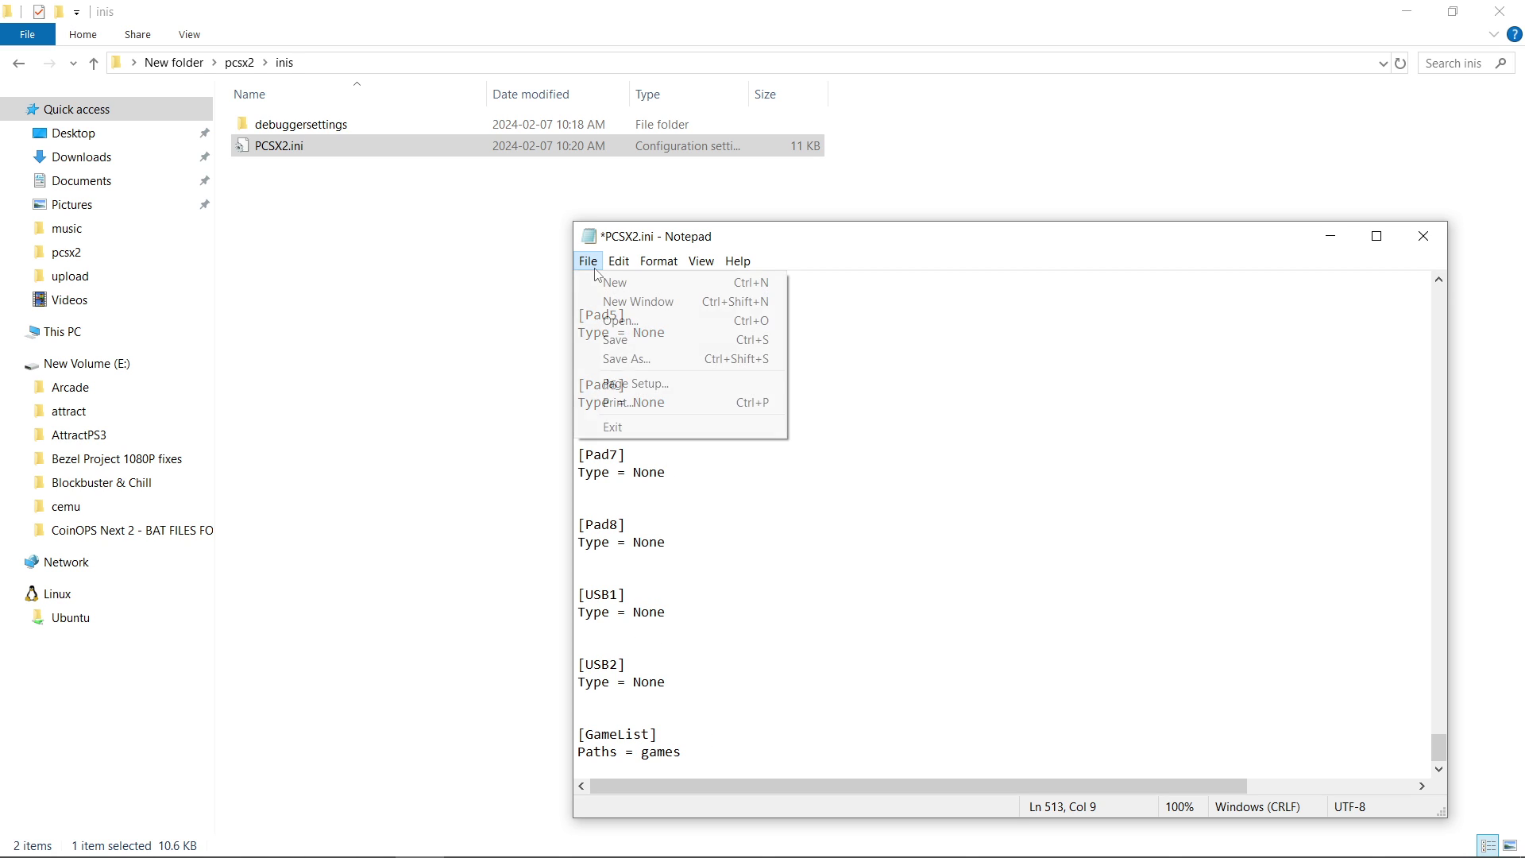
left_click(603, 346)
left_click(1423, 236)
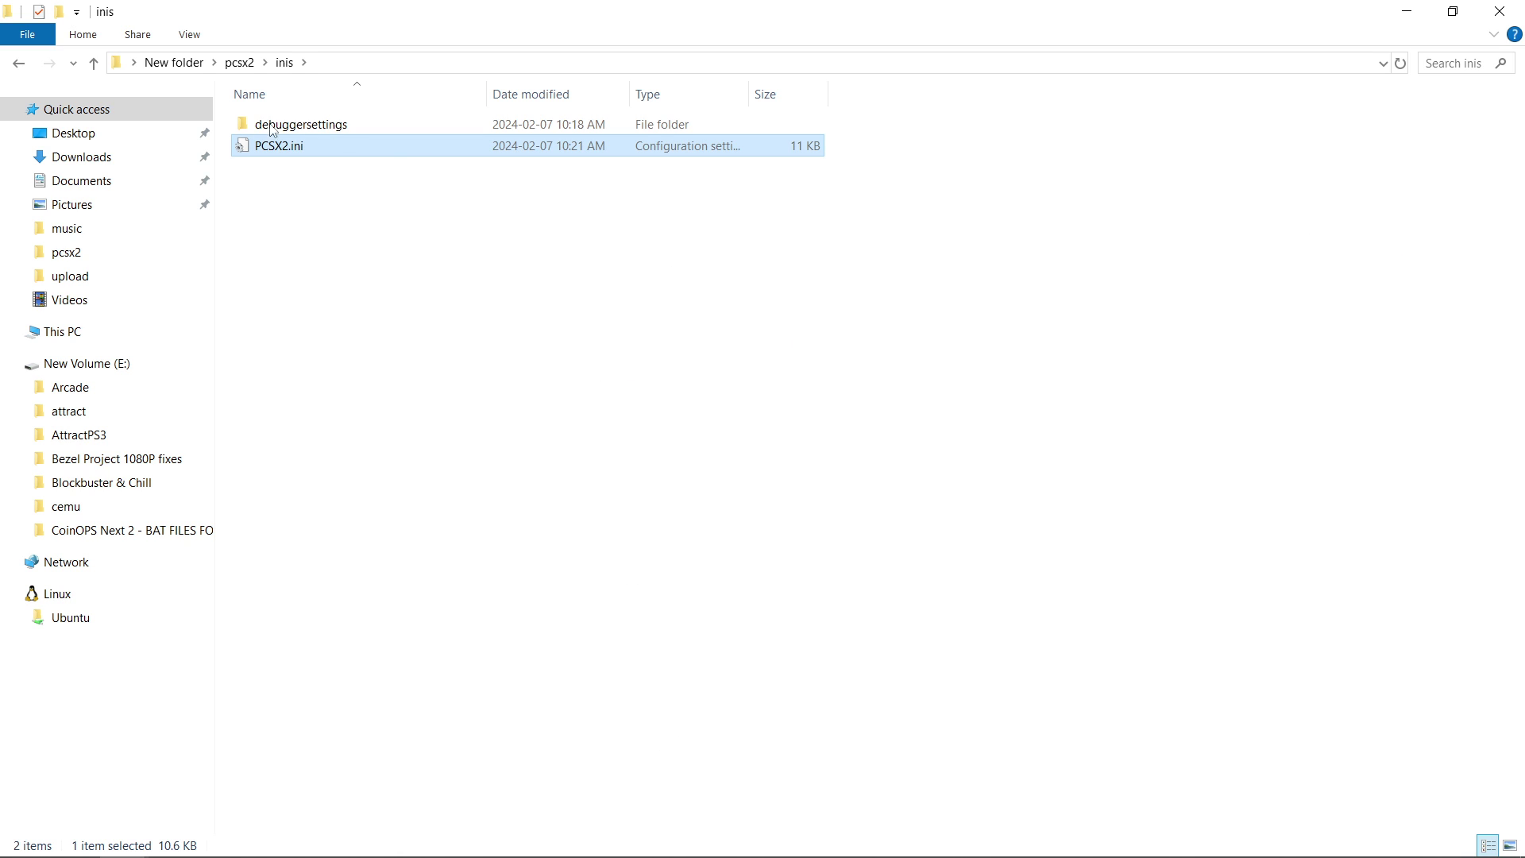
Launch pcsx2-qt.exe from the pcsx2 folder, test-run Dark Cloud and shut down the emulator without saving the state
left_click(239, 62)
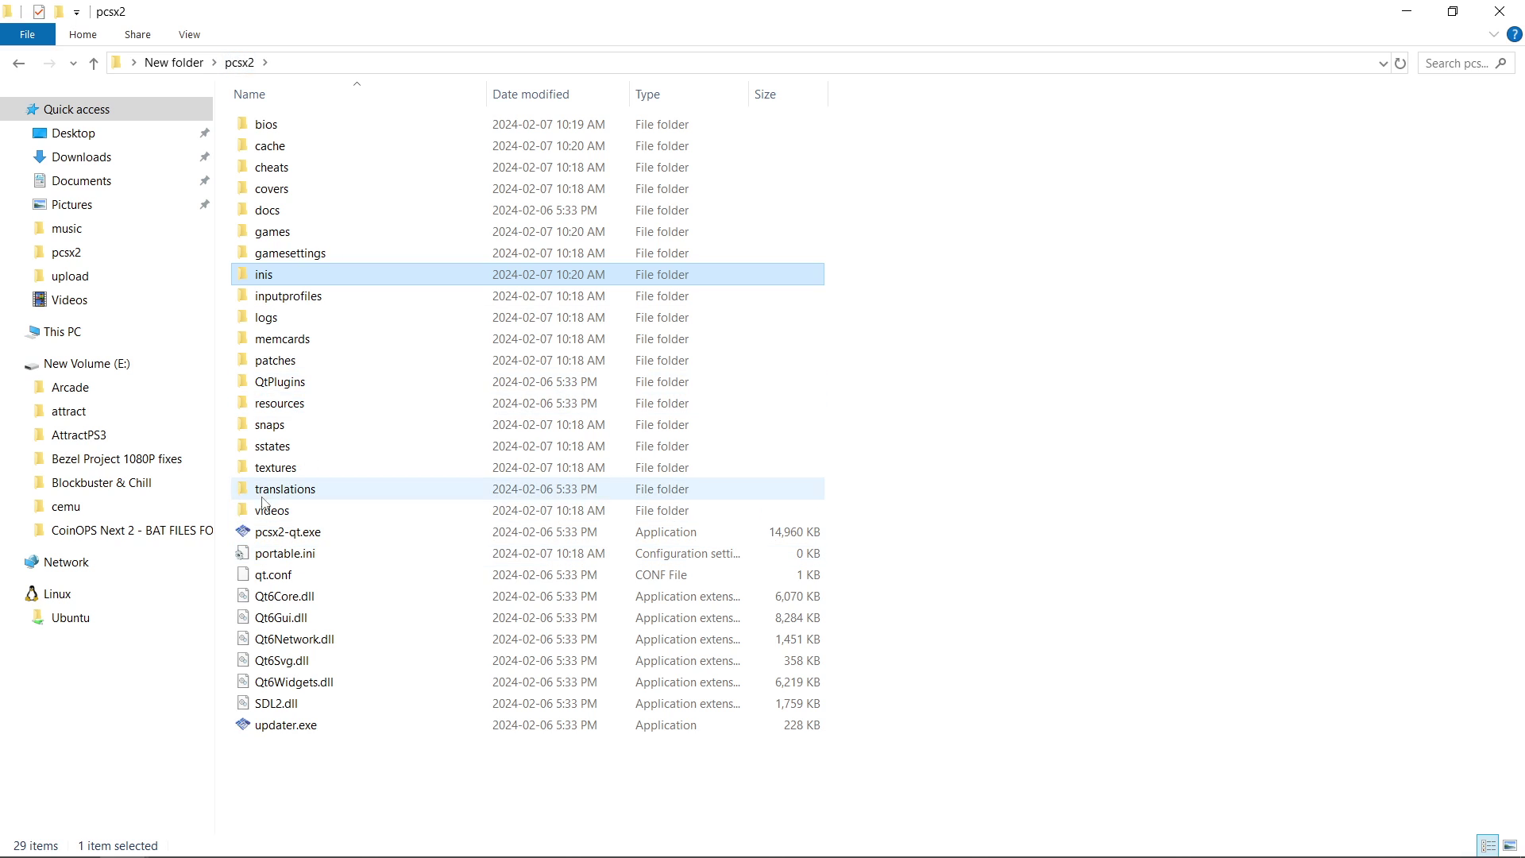
double_click(287, 531)
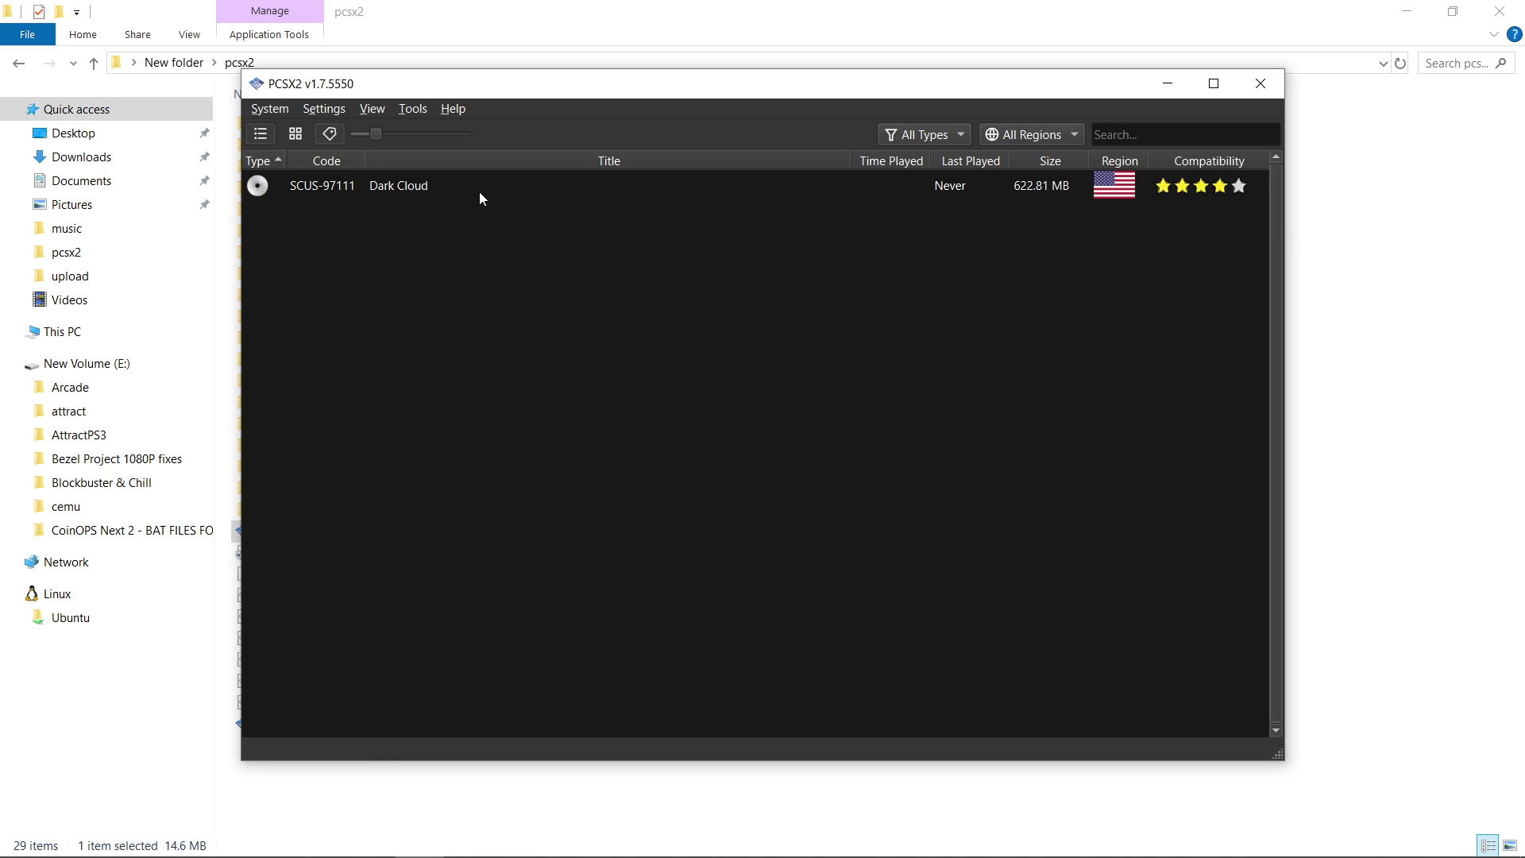
double_click(406, 191)
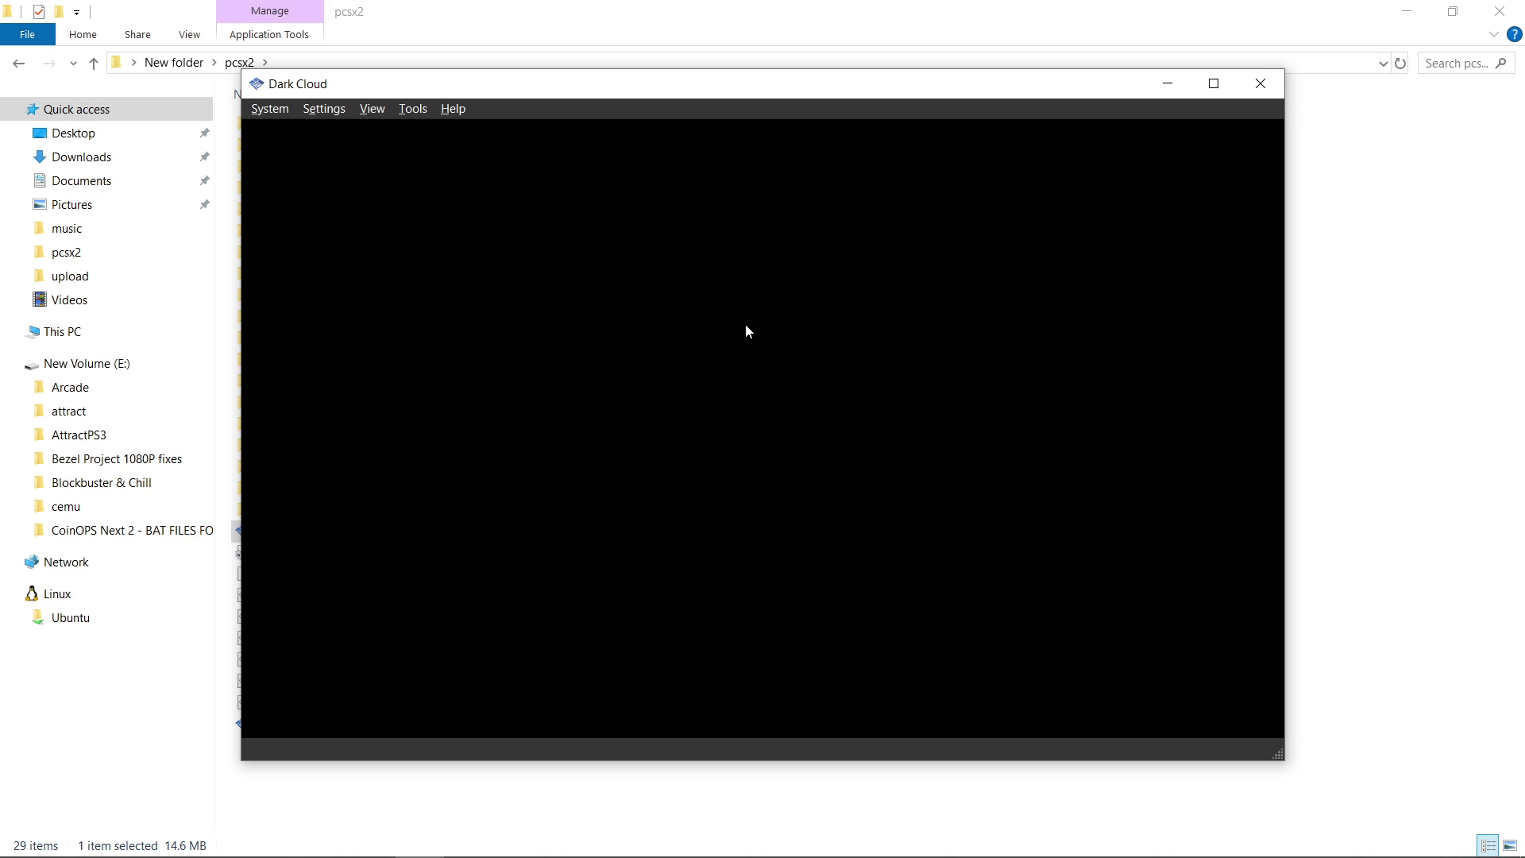
left_click(1270, 88)
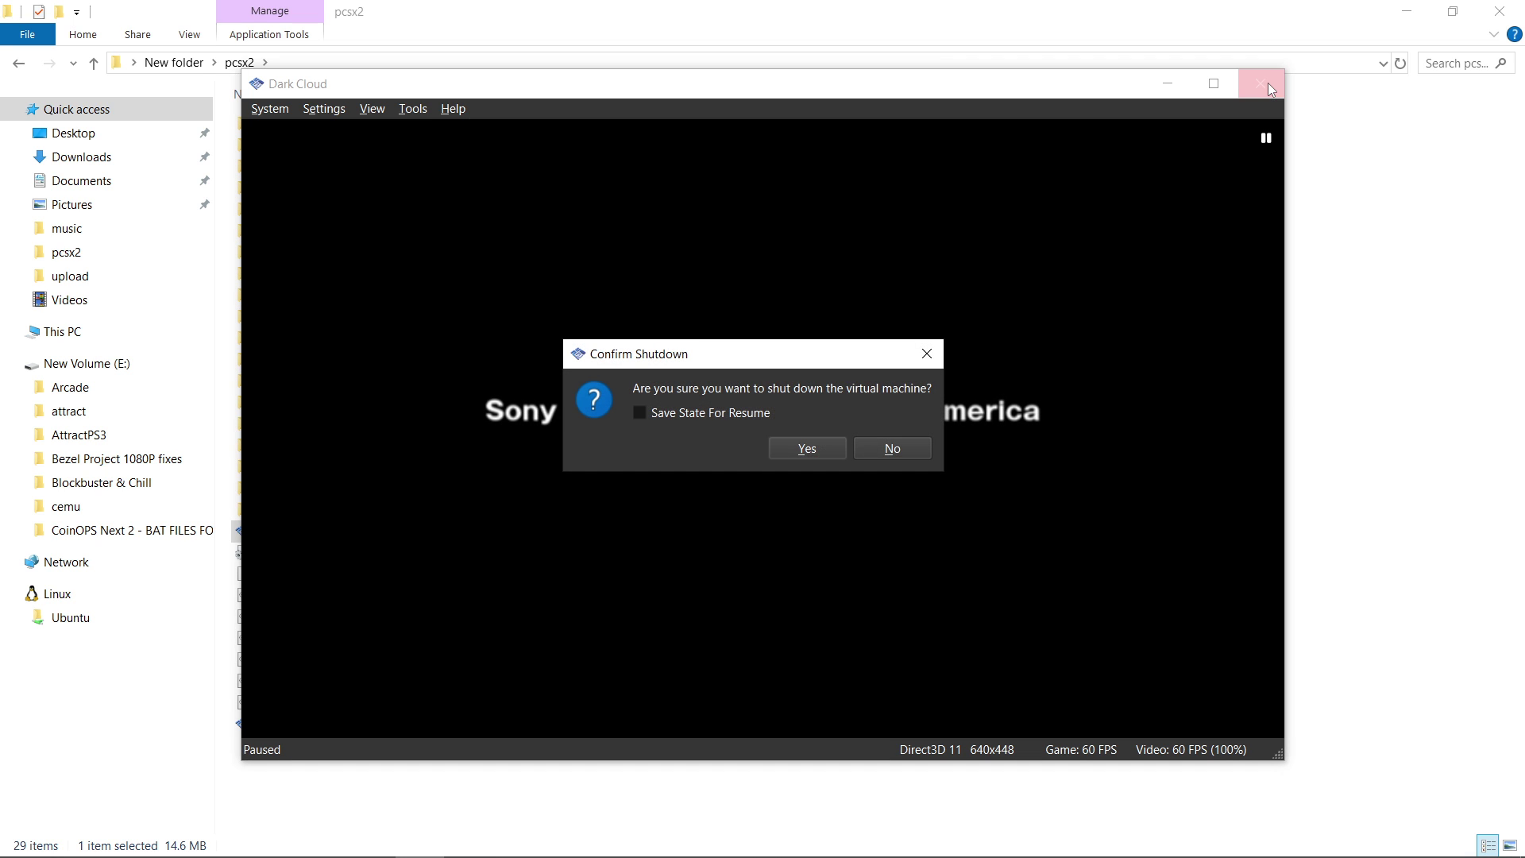
left_click(817, 445)
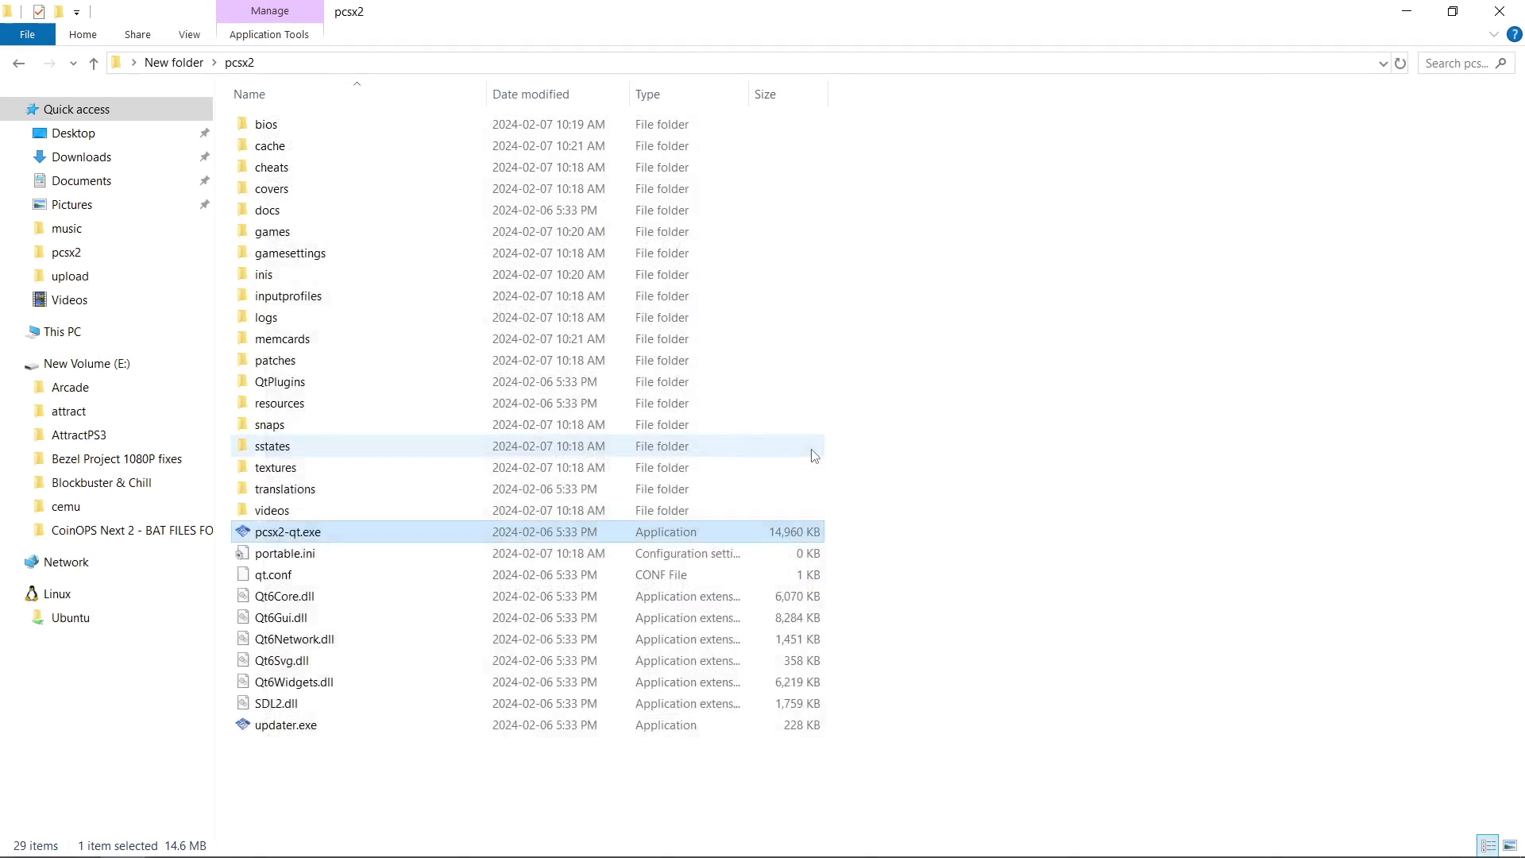
Move the pcsx2 folder out of New folder back onto the desktop, closing the folder window
left_click(94, 63)
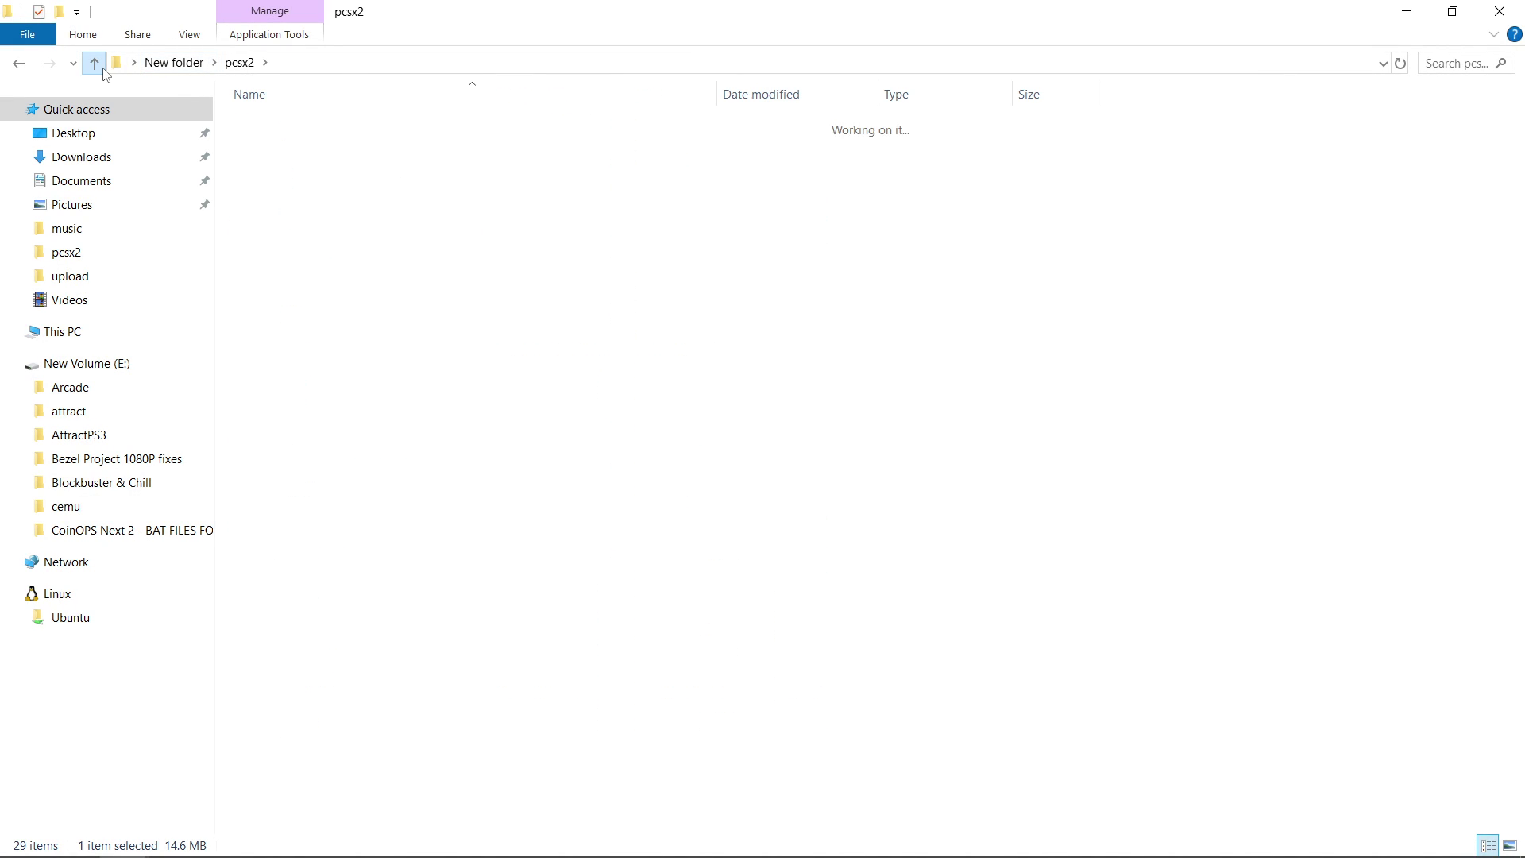
right_click(273, 126)
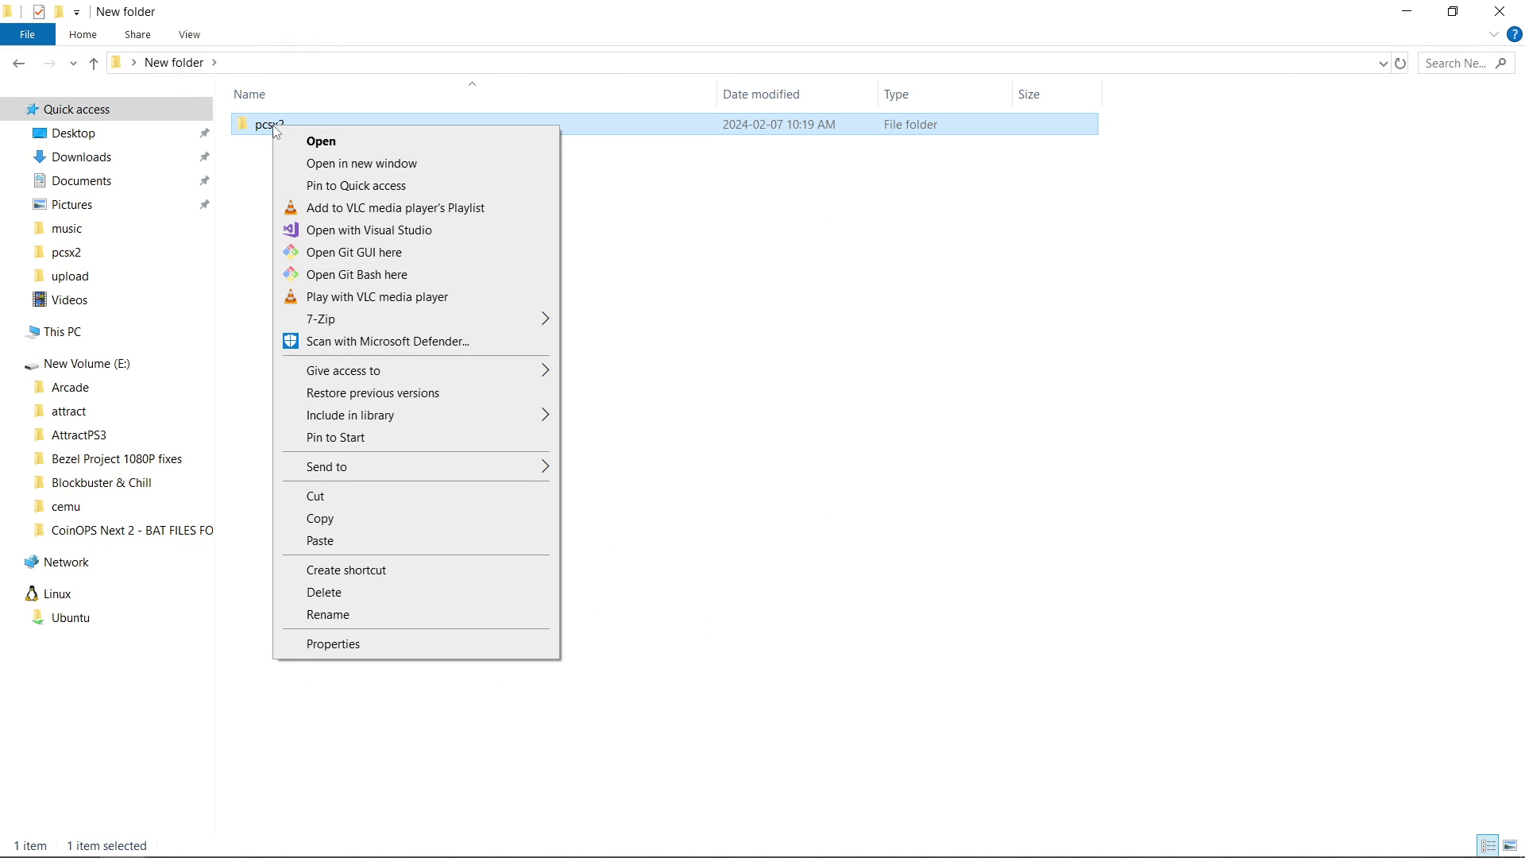
left_click(405, 492)
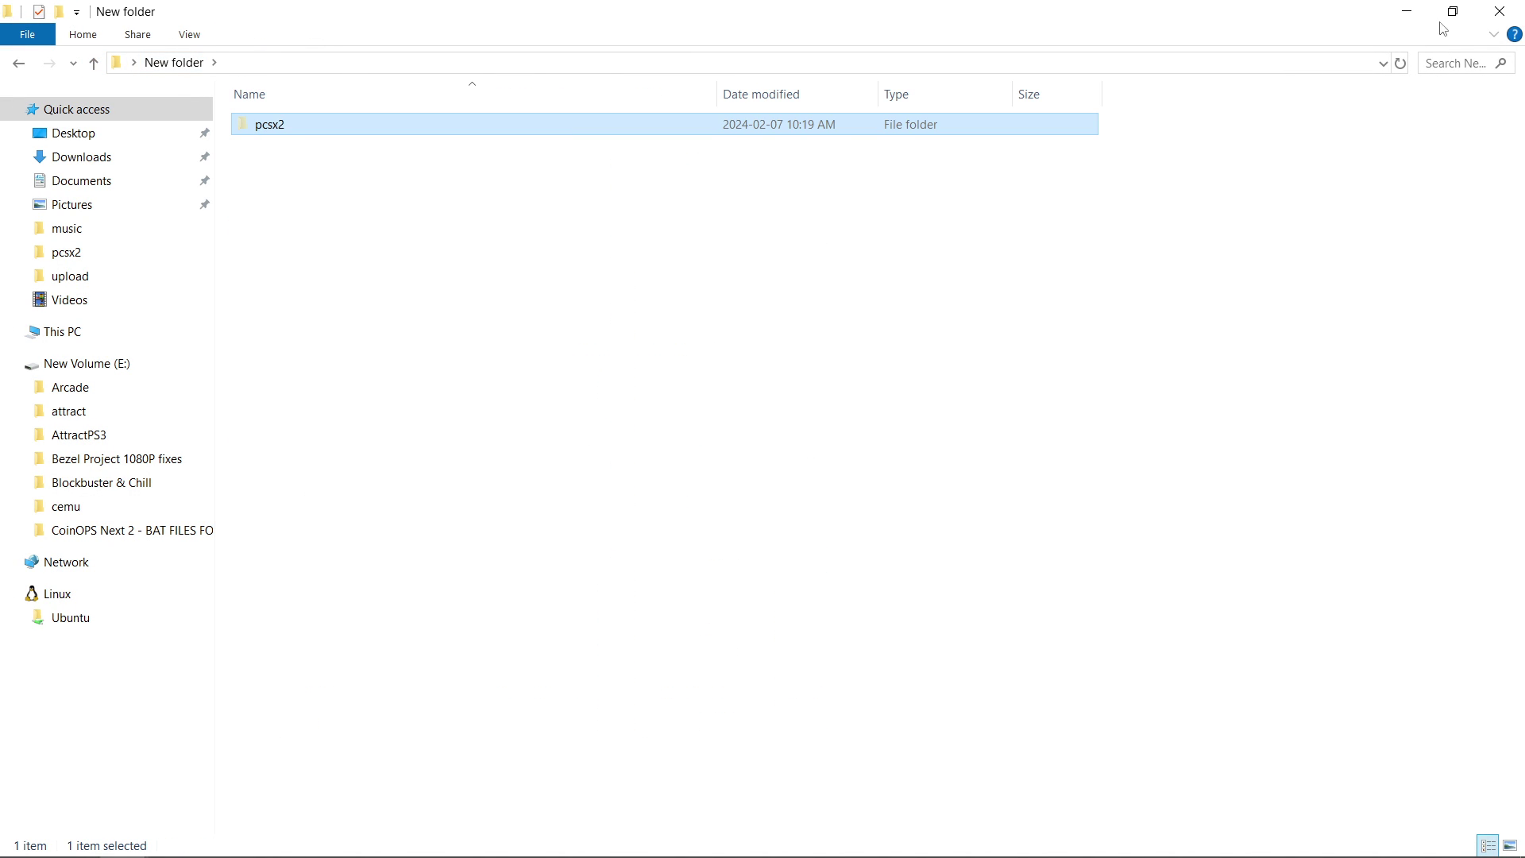
left_click(1504, 21)
right_click(751, 227)
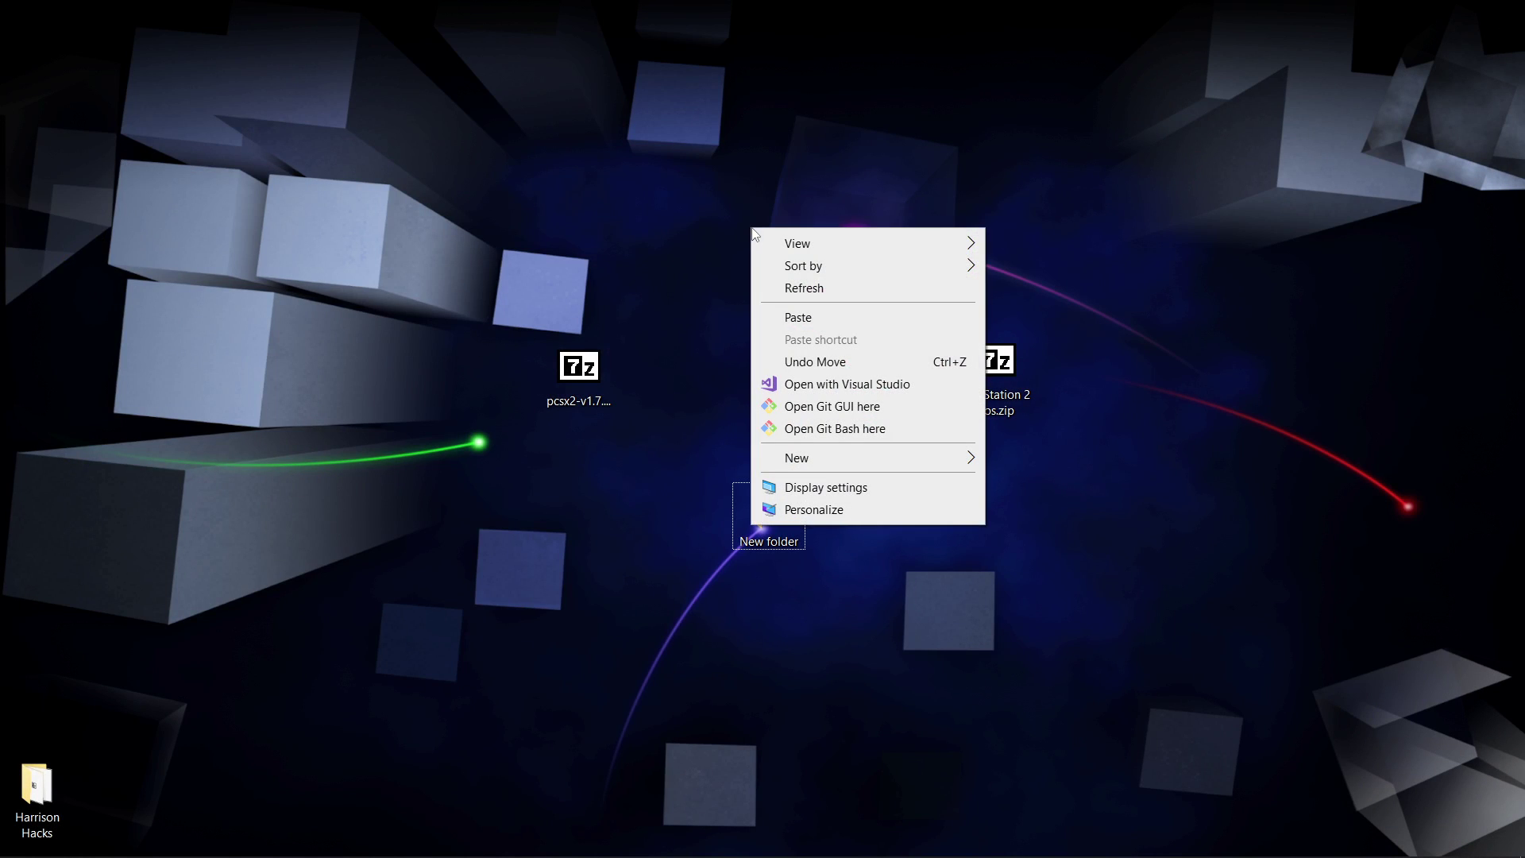
left_click(799, 318)
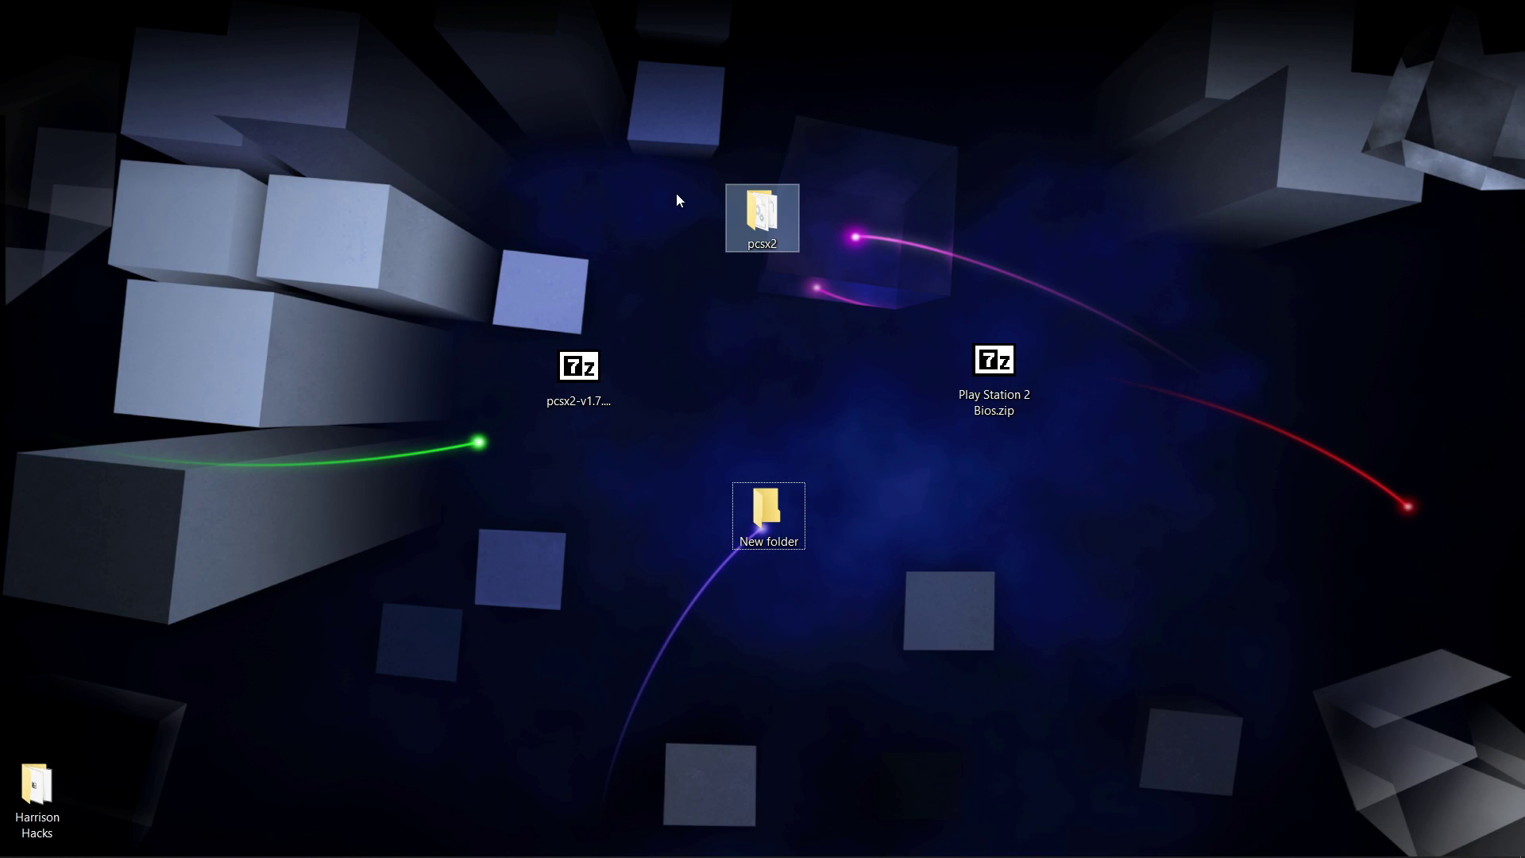
Launch pcsx2-qt.exe from the pcsx2 folder on the desktop, check the game list, and close the emulator and folder window
double_click(762, 216)
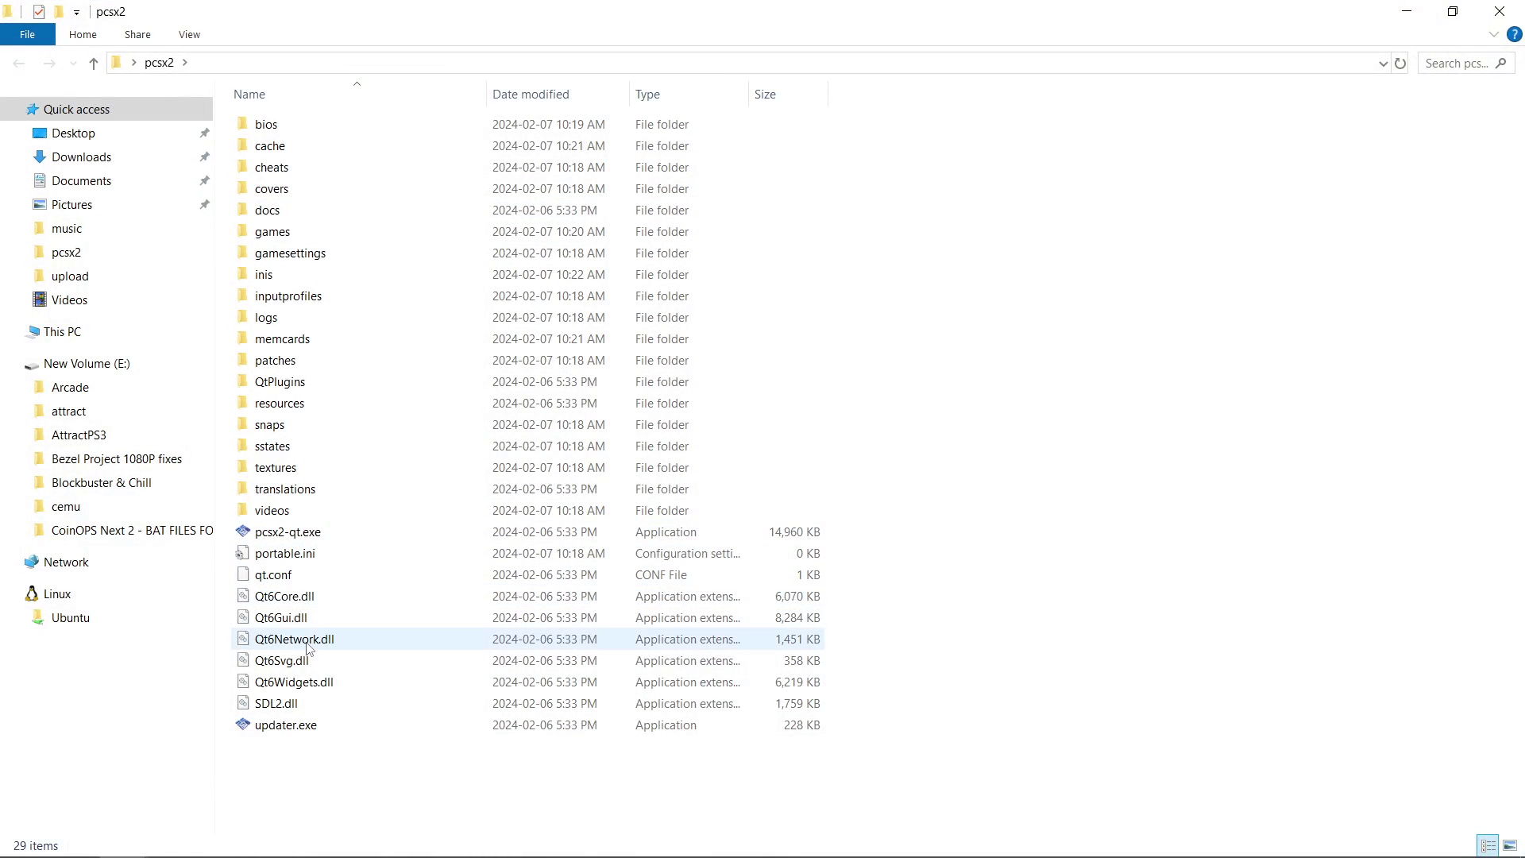
double_click(286, 531)
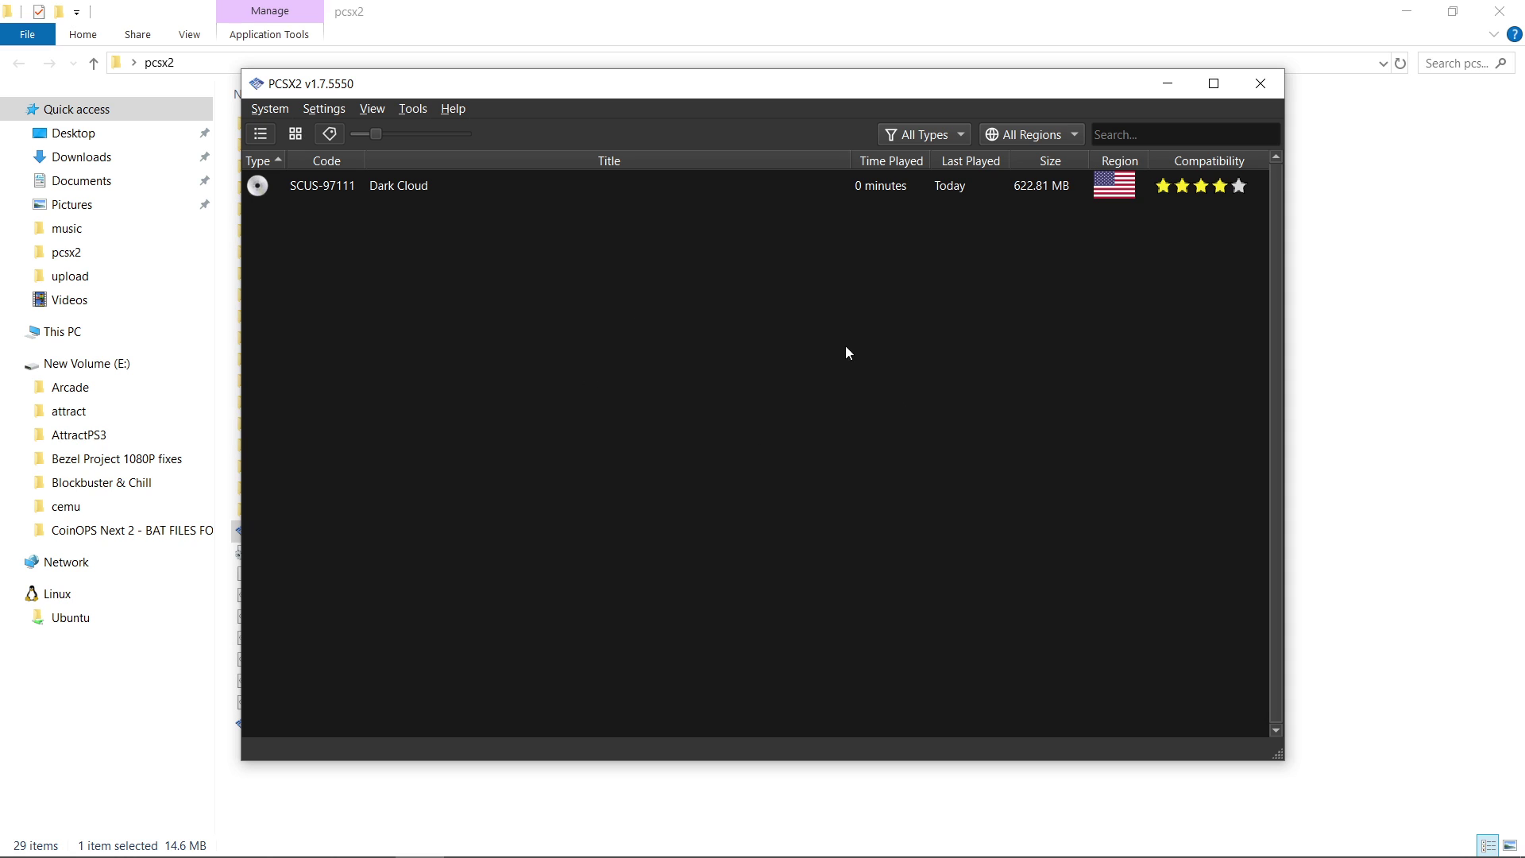
left_click(1260, 82)
left_click(1494, 8)
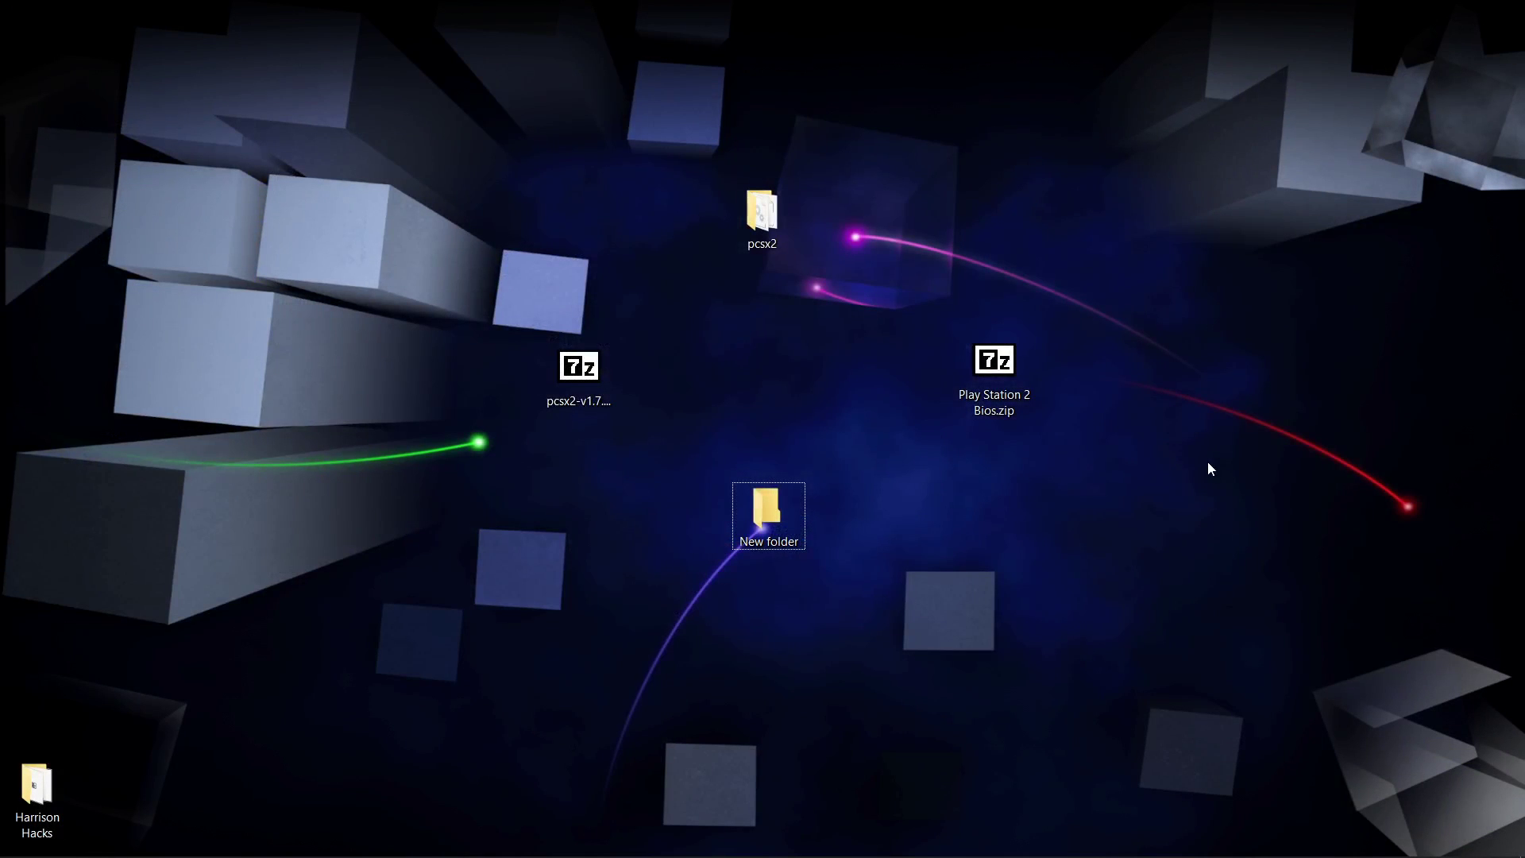